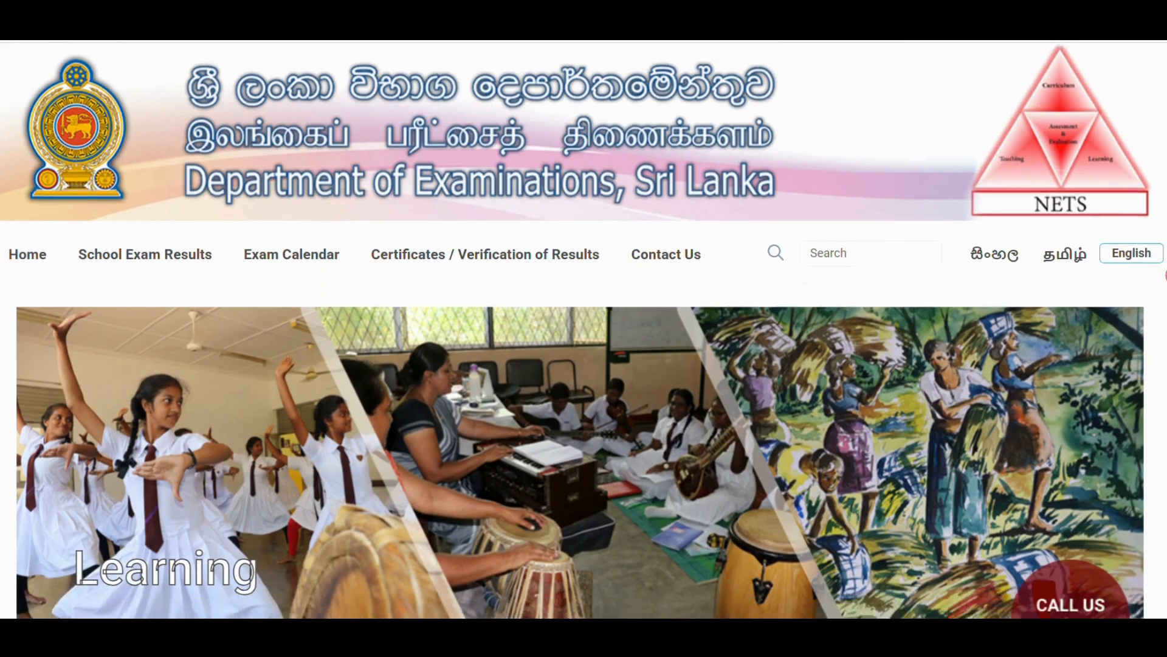
Open the Online Applications (Recruitment/E. B. Exams) service and choose to apply for exams
scroll(583, 328, down, 5)
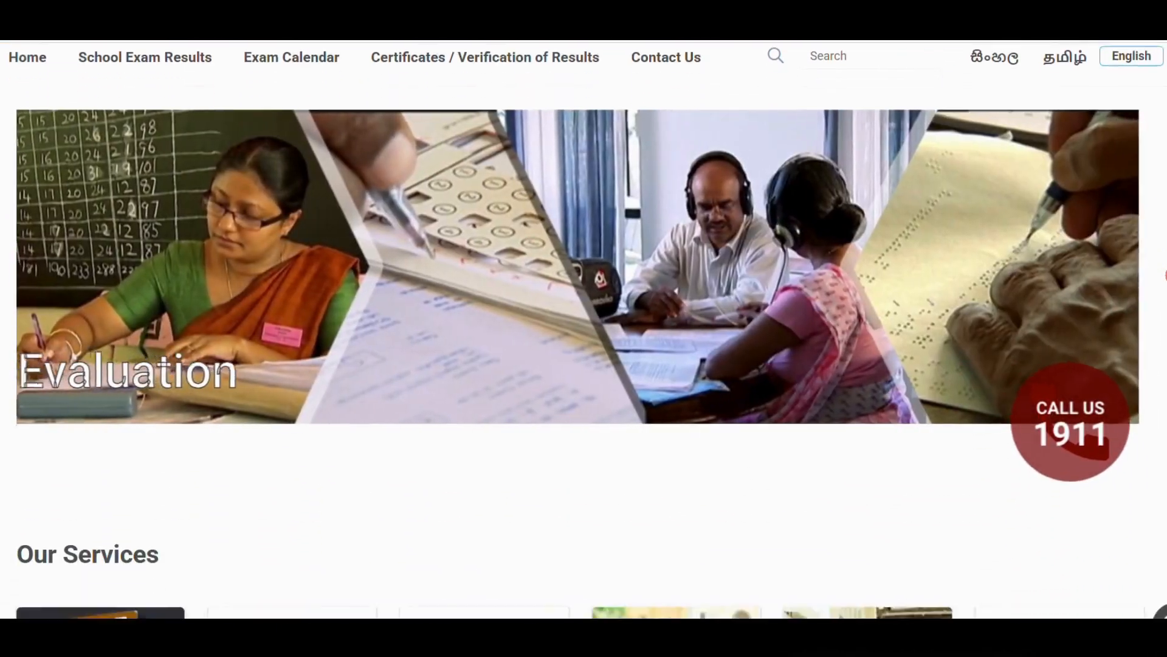
scroll(583, 328, down, 3)
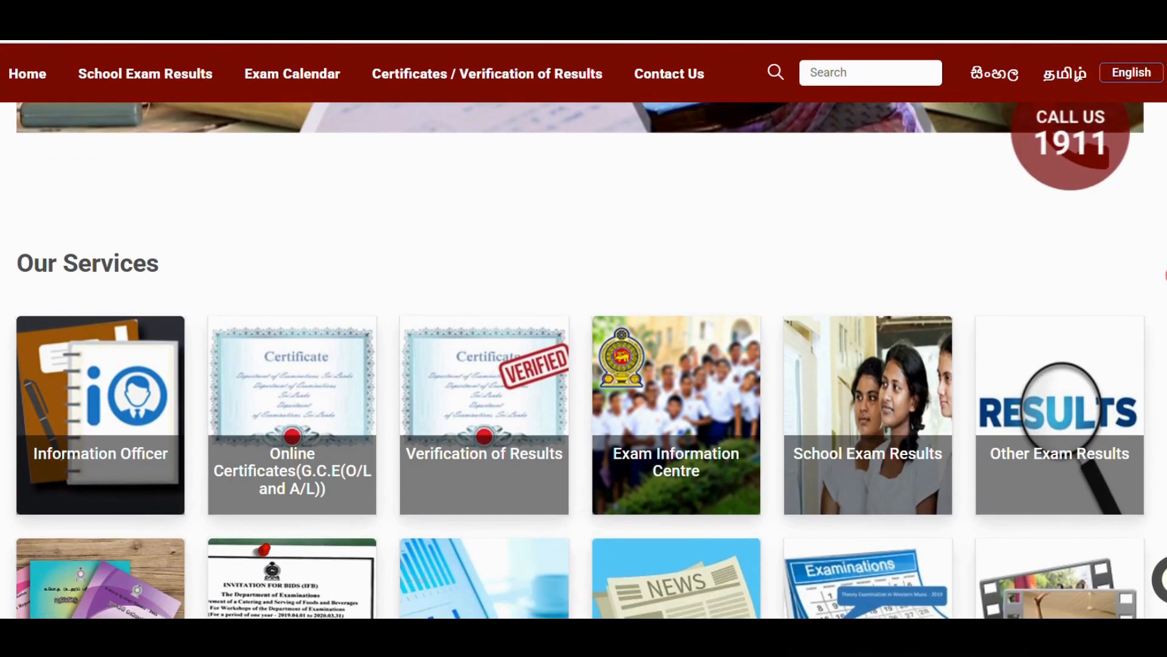
scroll(584, 328, down, 1)
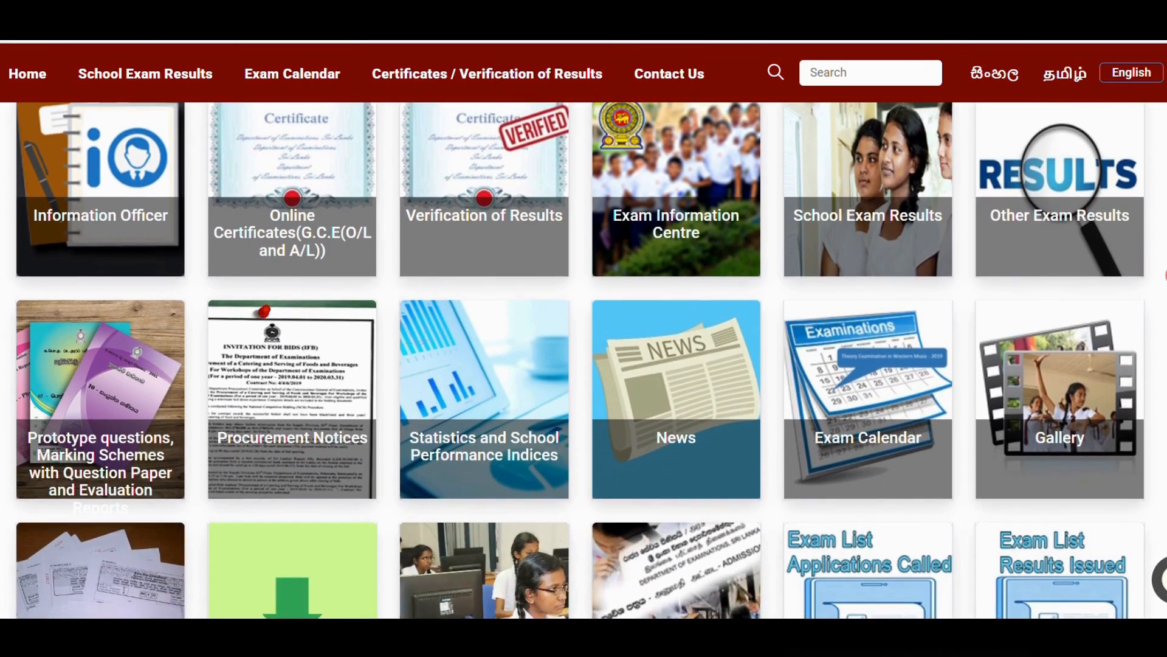
scroll(584, 328, up, 3)
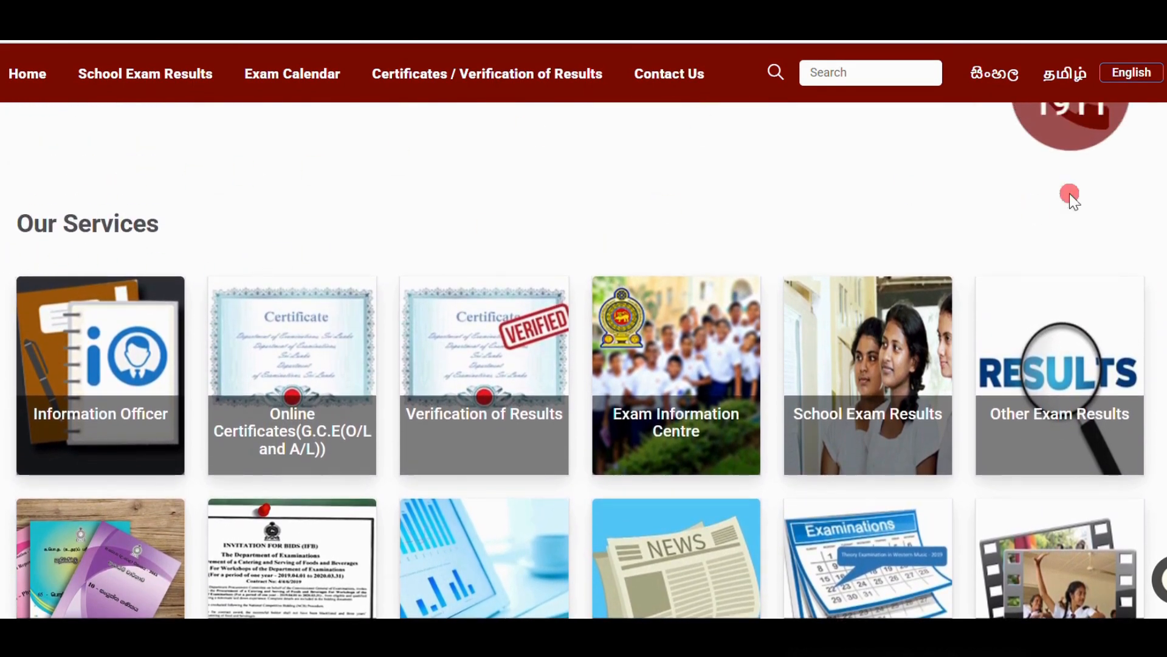
scroll(1109, 228, down, 2)
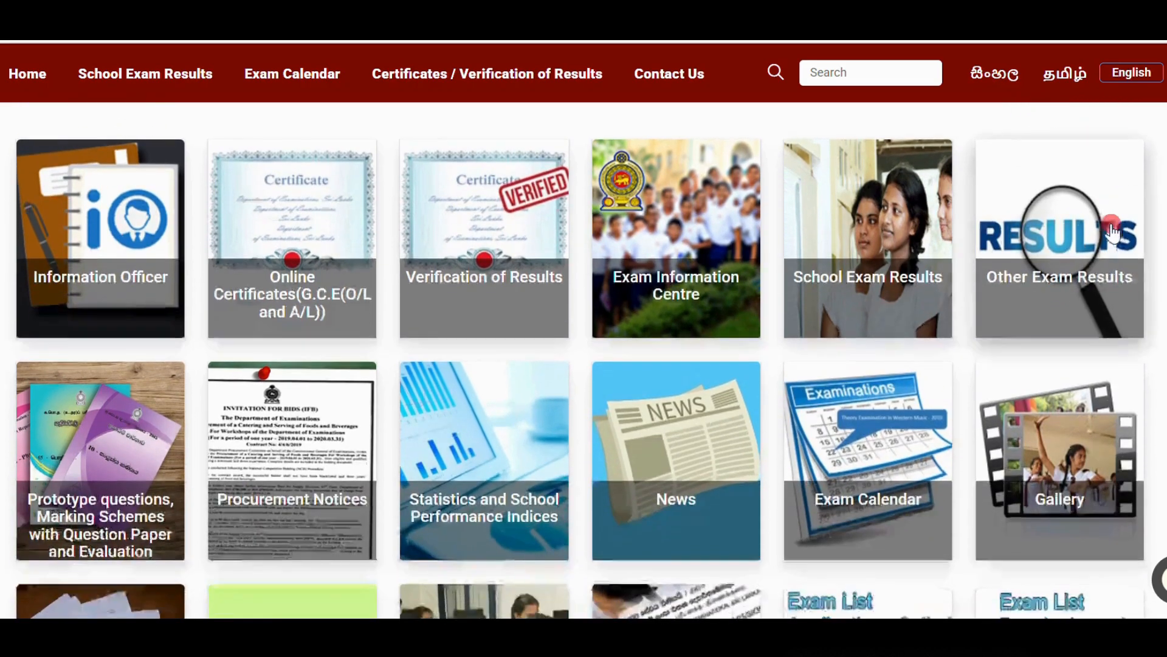
scroll(1112, 231, down, 4)
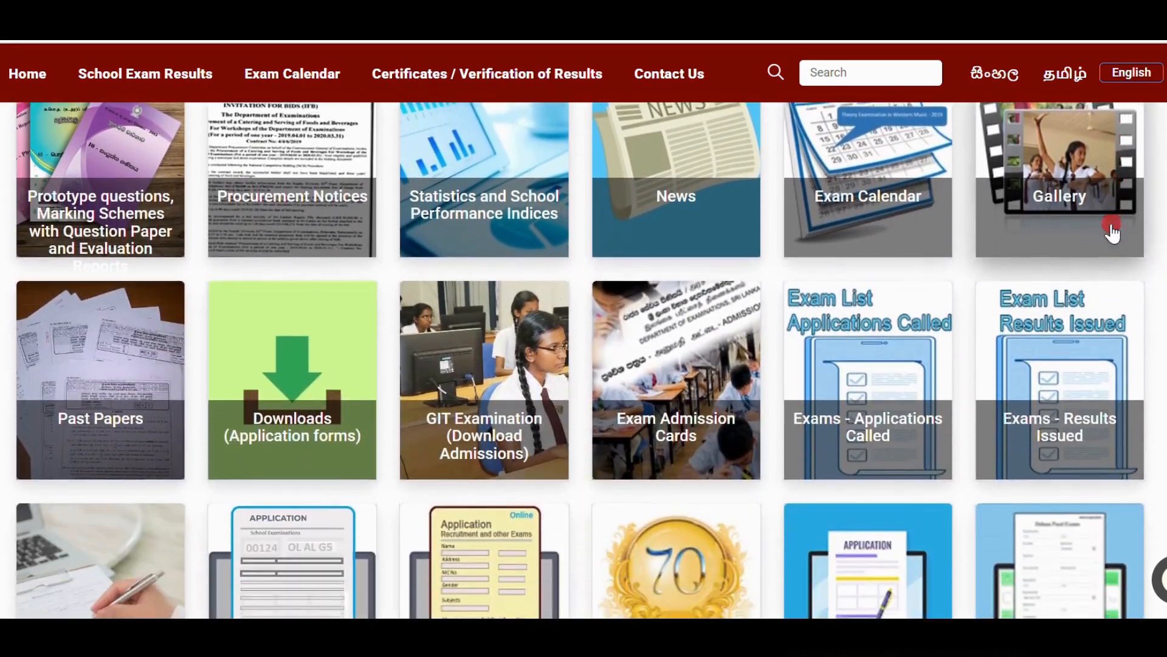
scroll(1112, 231, down, 4)
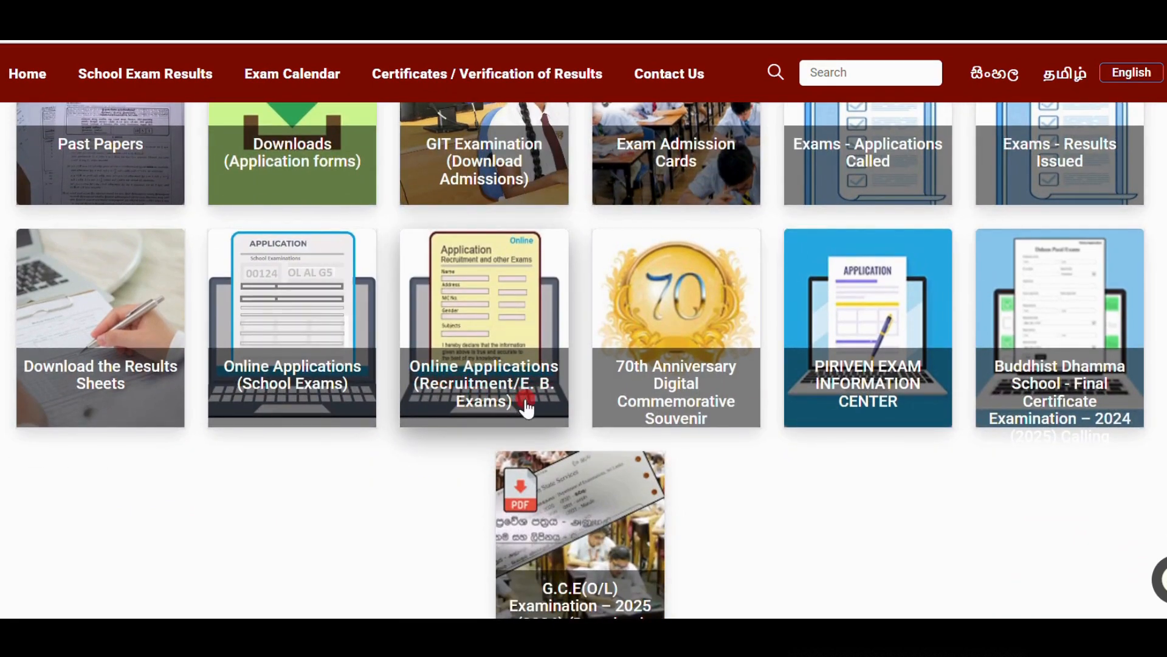
click(493, 383)
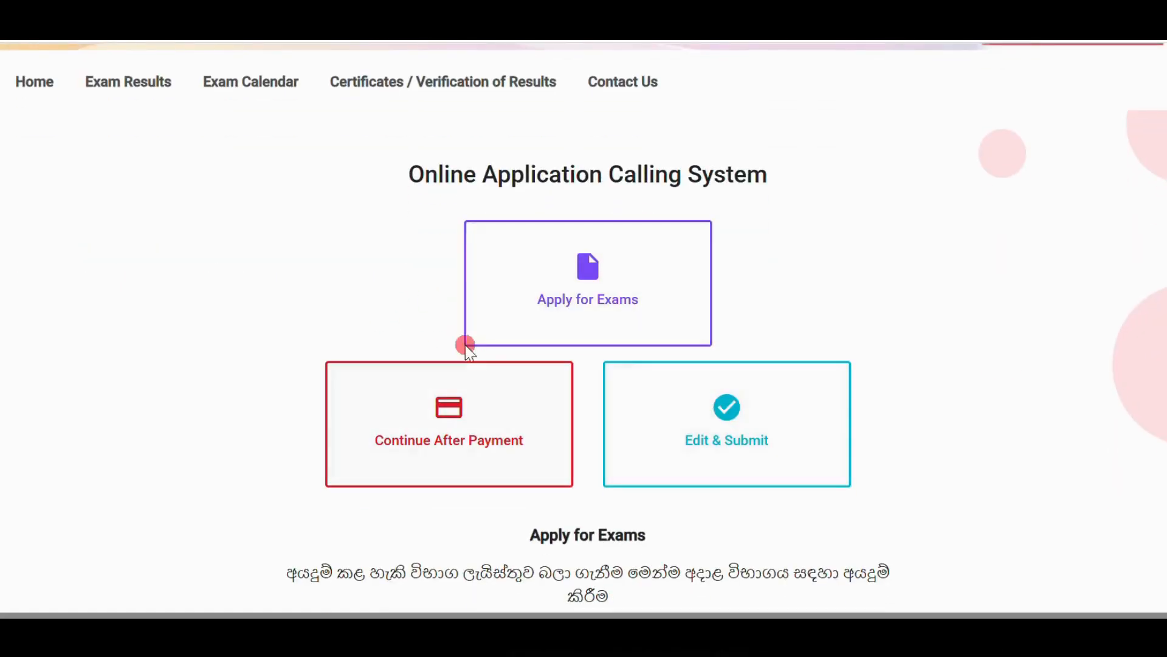
click(586, 302)
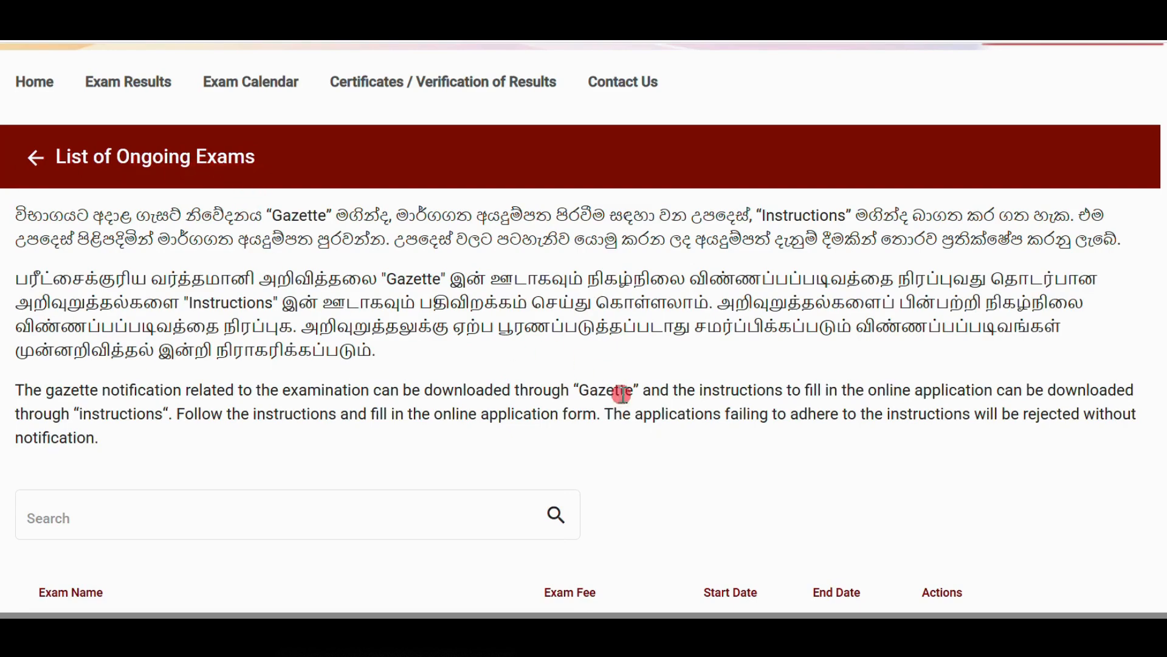
Start an application for the Open Competitive Examination for Recruitment to Grade III of Combined Drivers' Service – 2026
scroll(654, 483, down, 3)
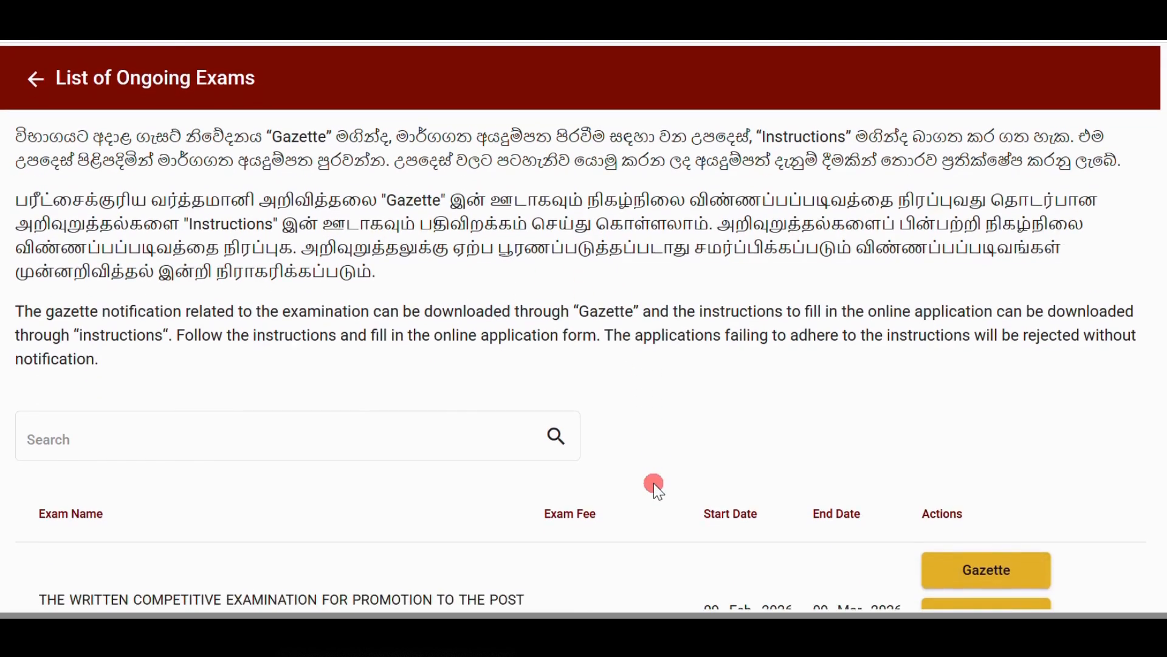
scroll(654, 483, down, 3)
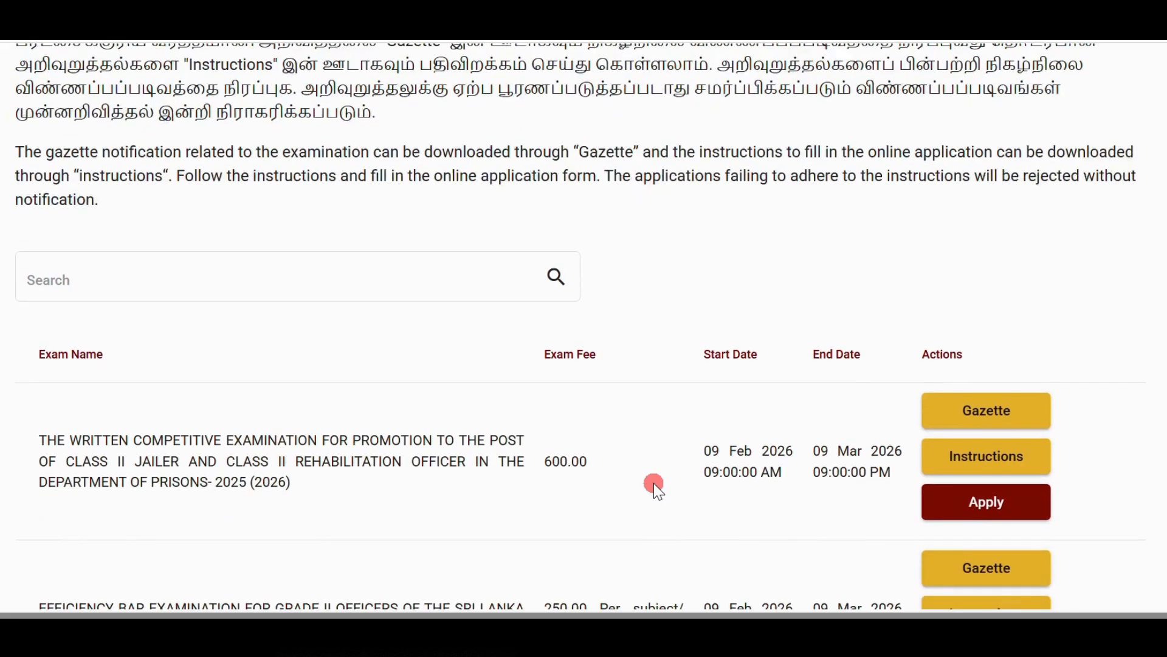
scroll(654, 482, down, 3)
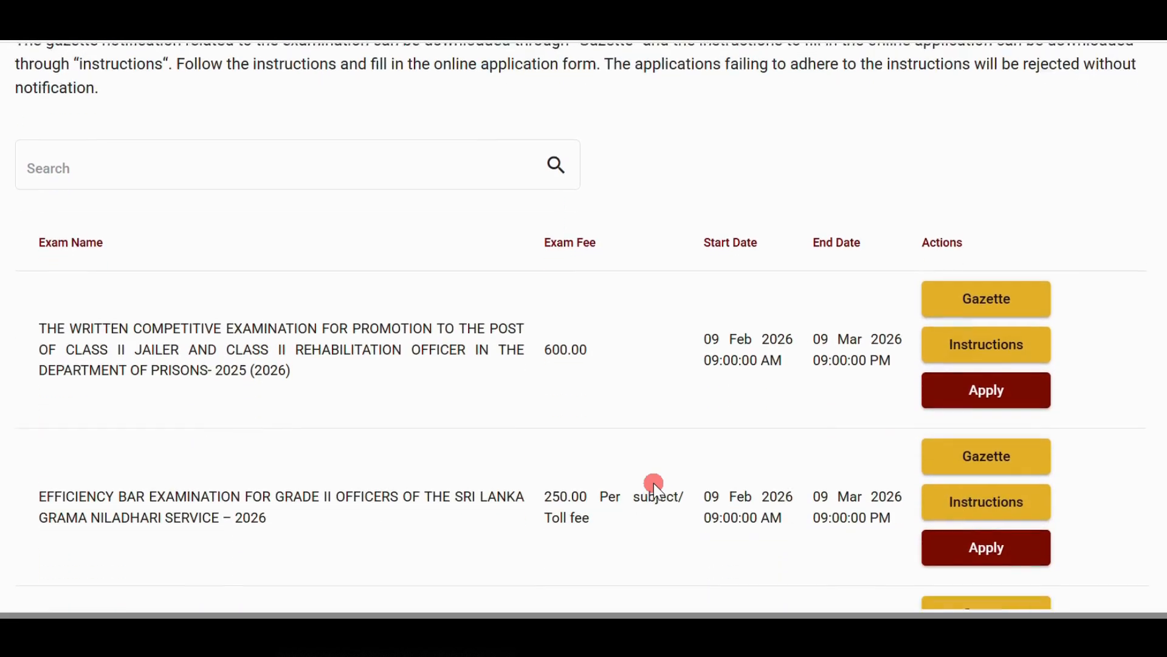
scroll(654, 482, down, 2)
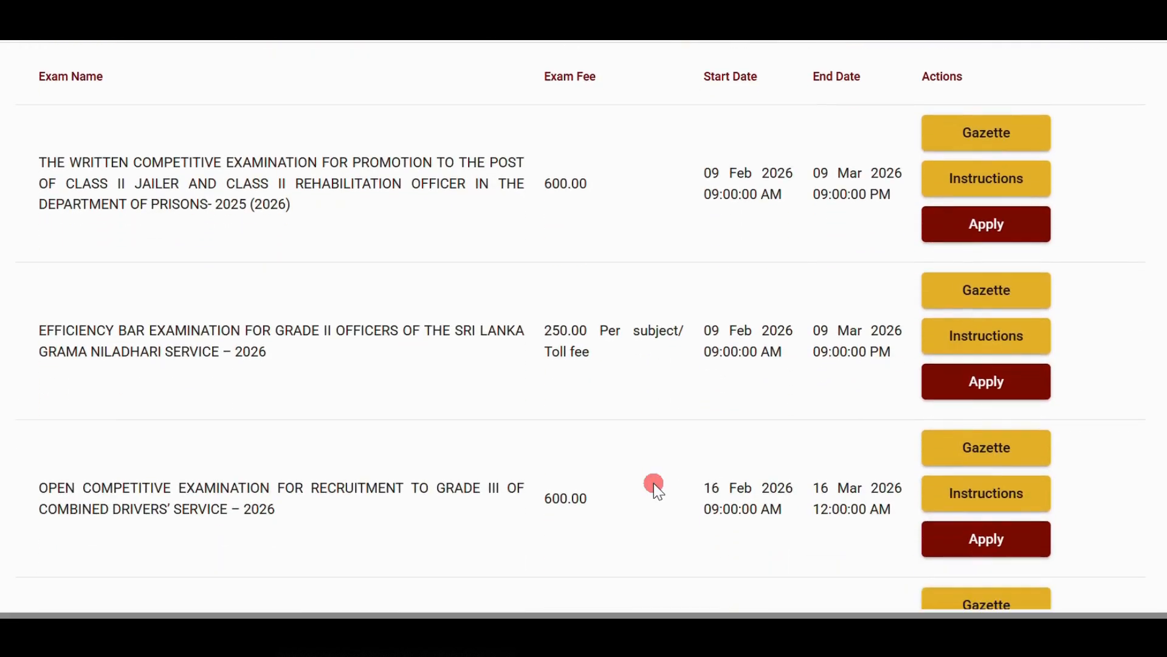
scroll(654, 482, down, 1)
scroll(654, 482, down, 1)
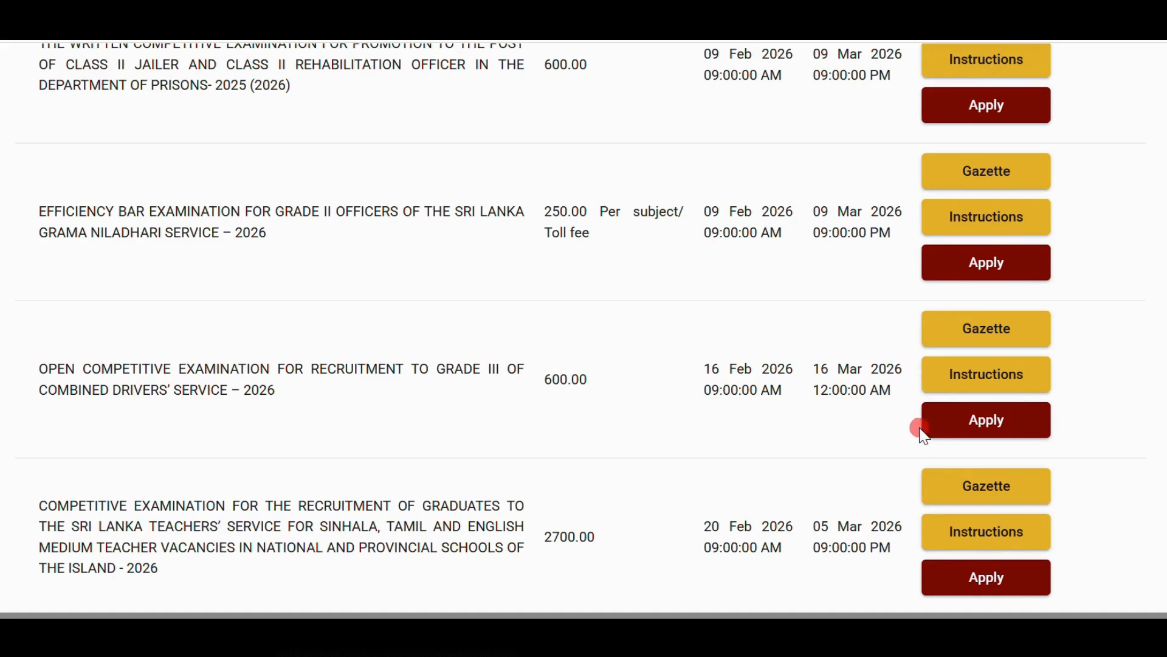
click(984, 427)
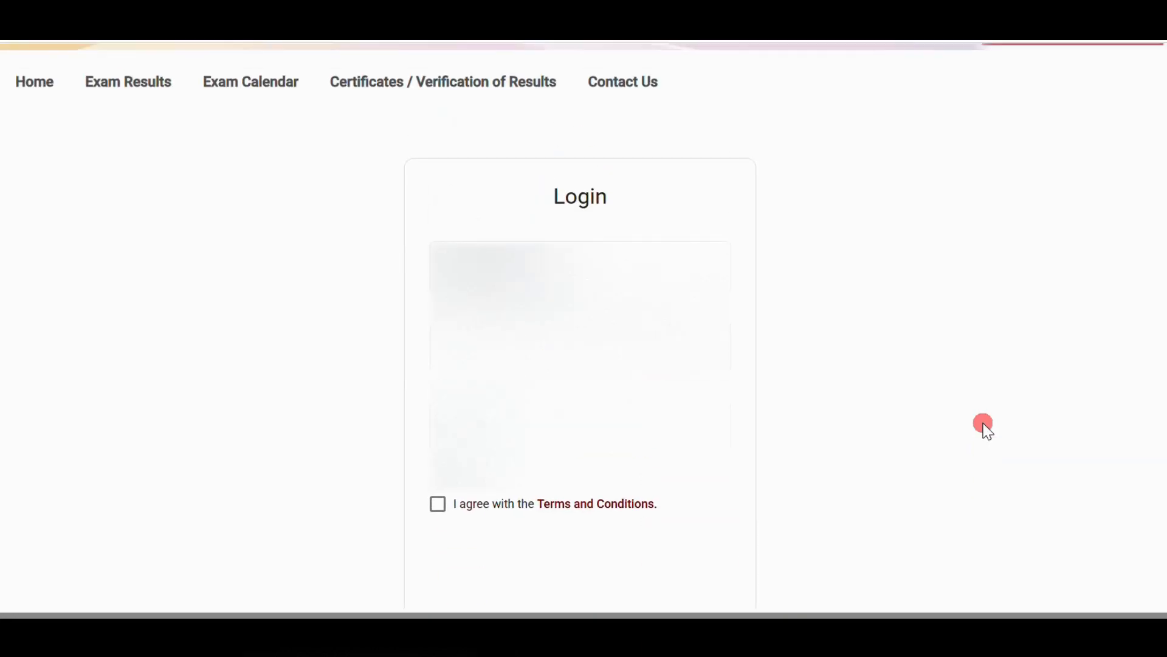
Fill in the login form with the applicant's NIC, mobile number and e-mail, accept the terms, complete the reCAPTCHA and continue
click(598, 267)
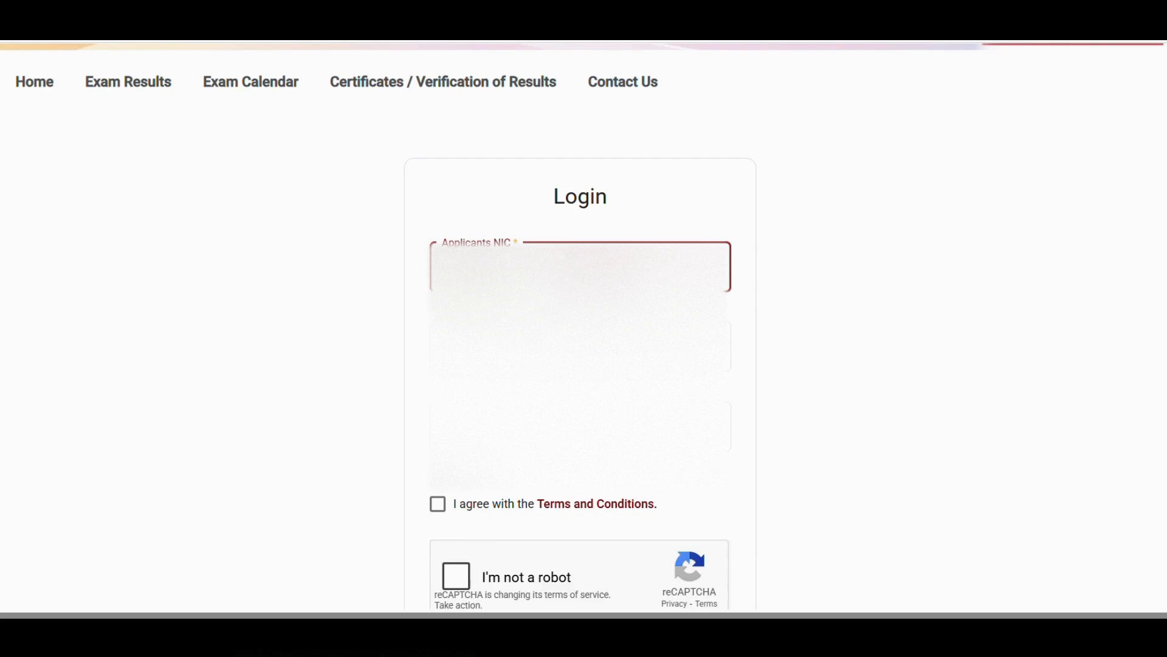
click(614, 346)
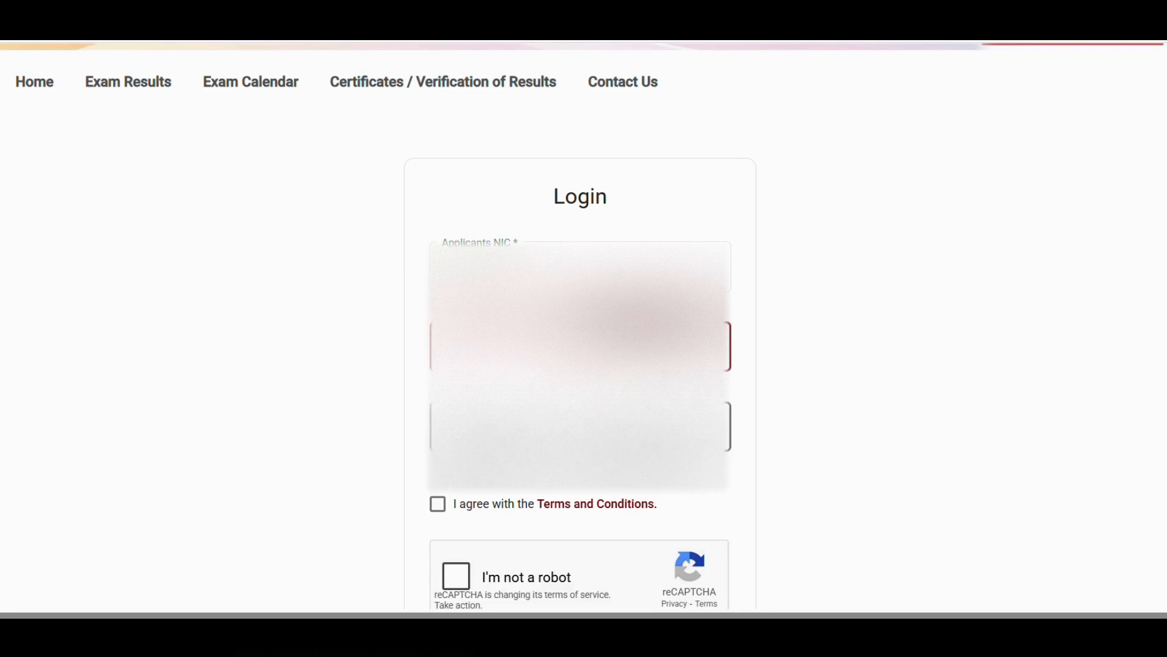
click(565, 427)
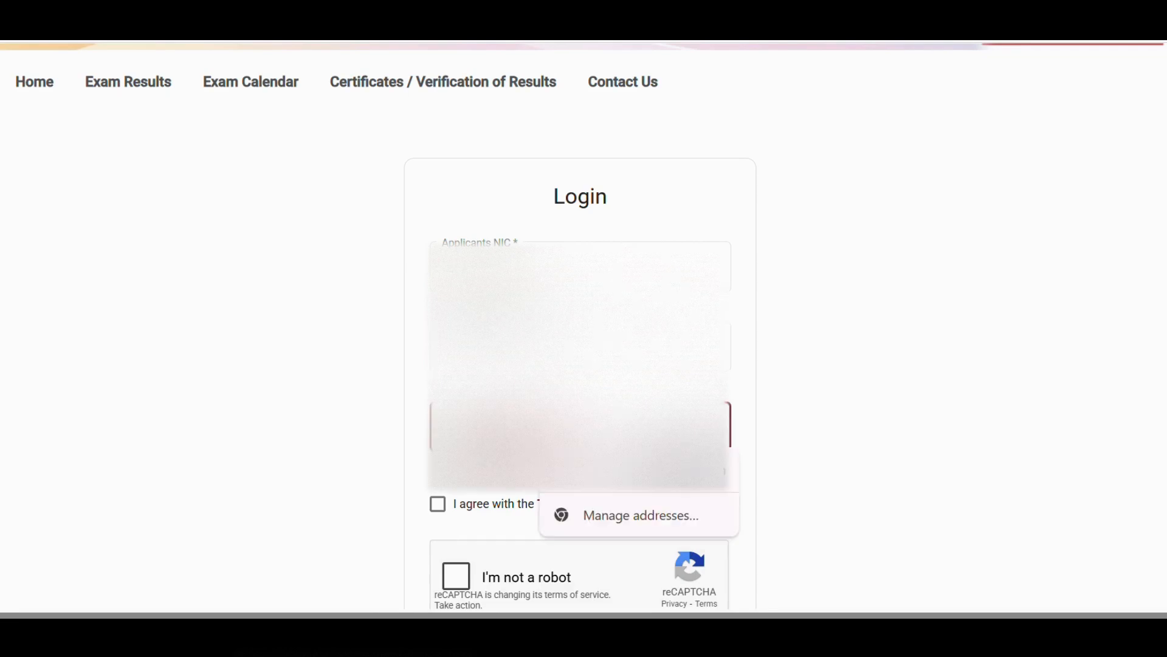
click(437, 505)
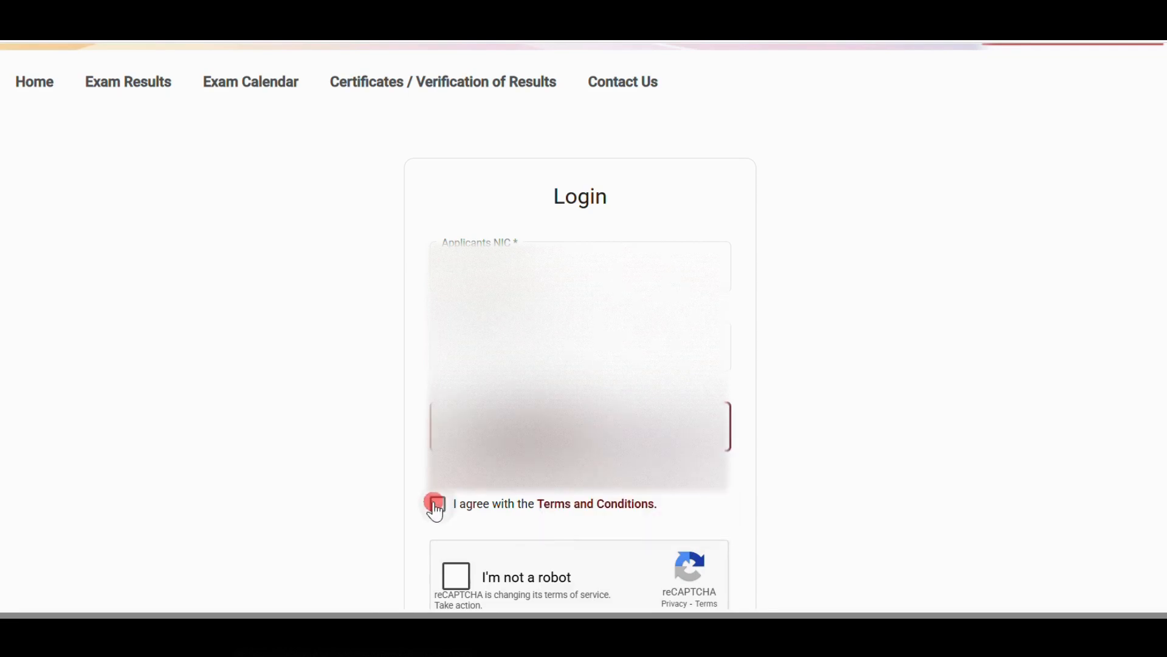
click(456, 575)
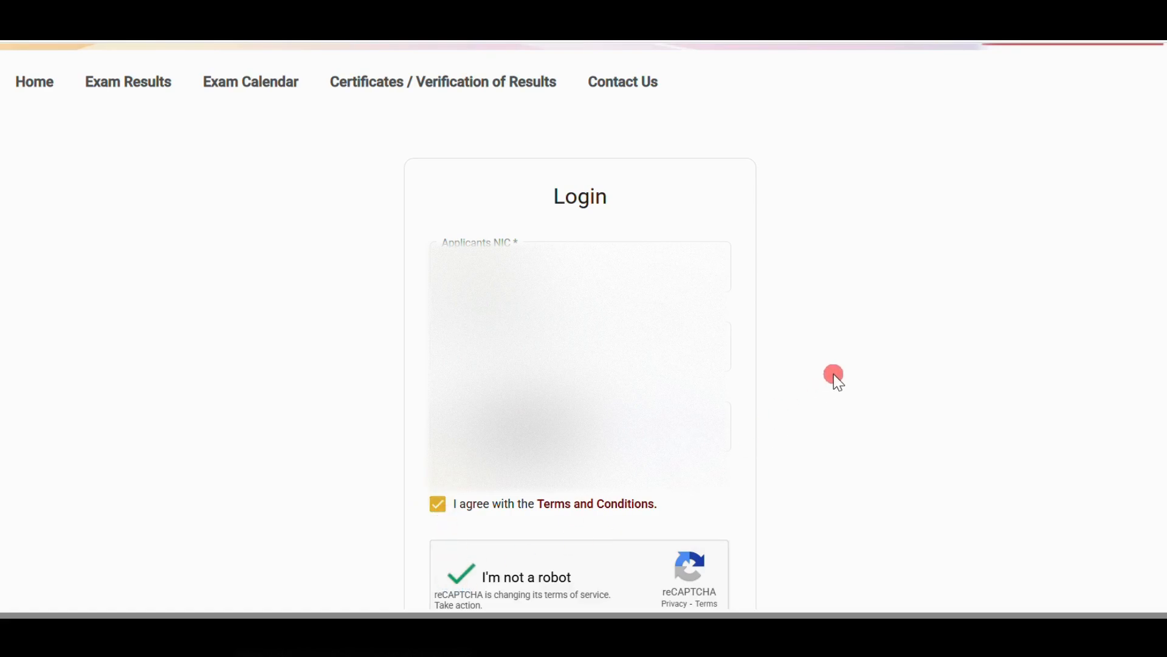
scroll(834, 374, down, 3)
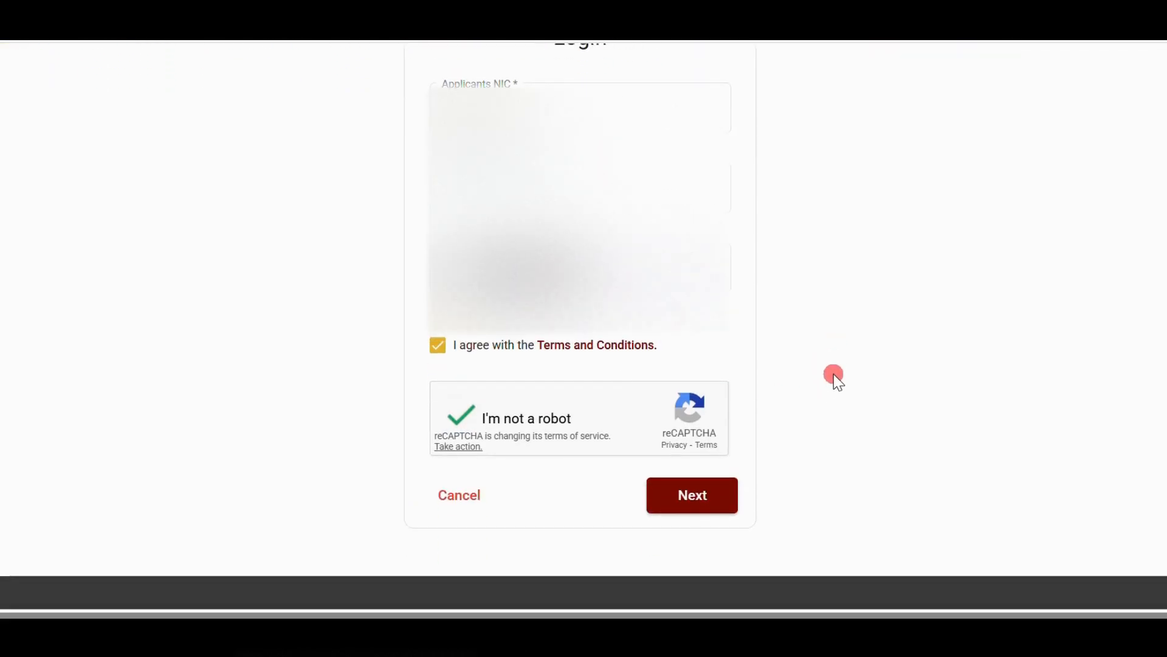
click(697, 498)
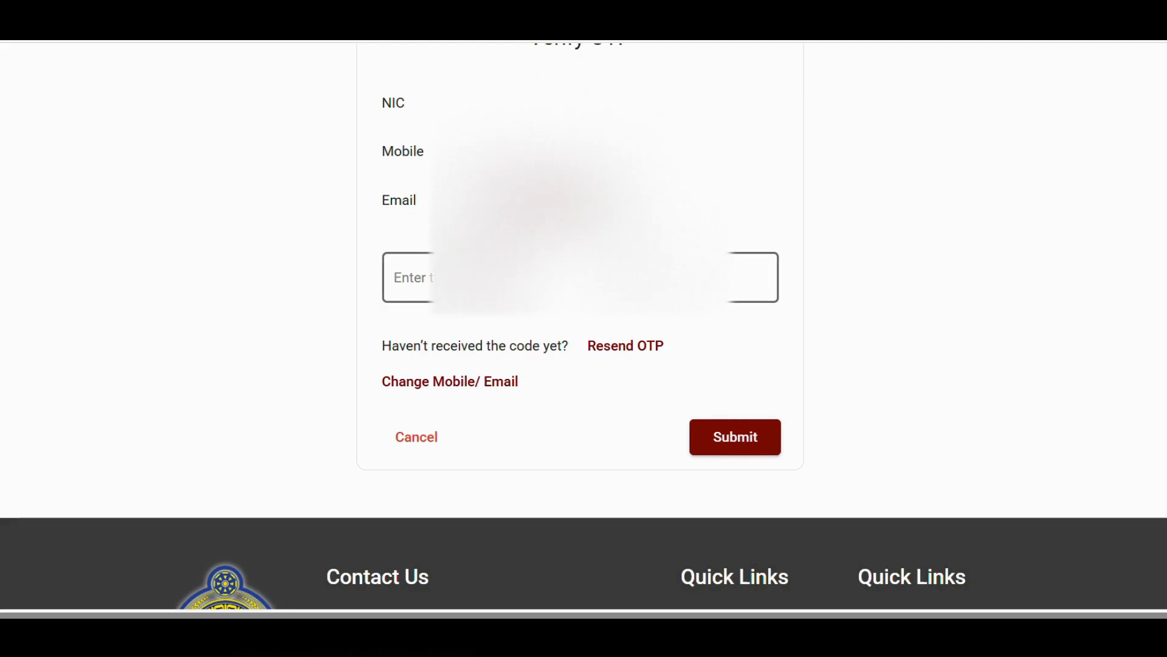
Enter the one-time verification code and submit it to reach the application form
click(477, 284)
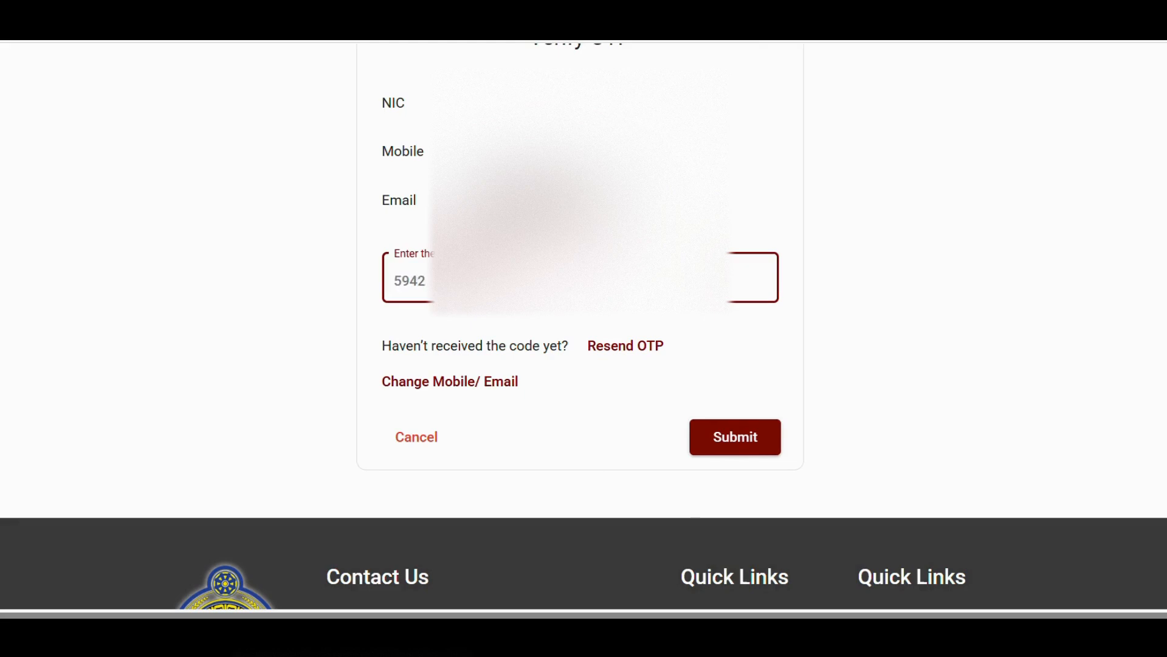
click(735, 441)
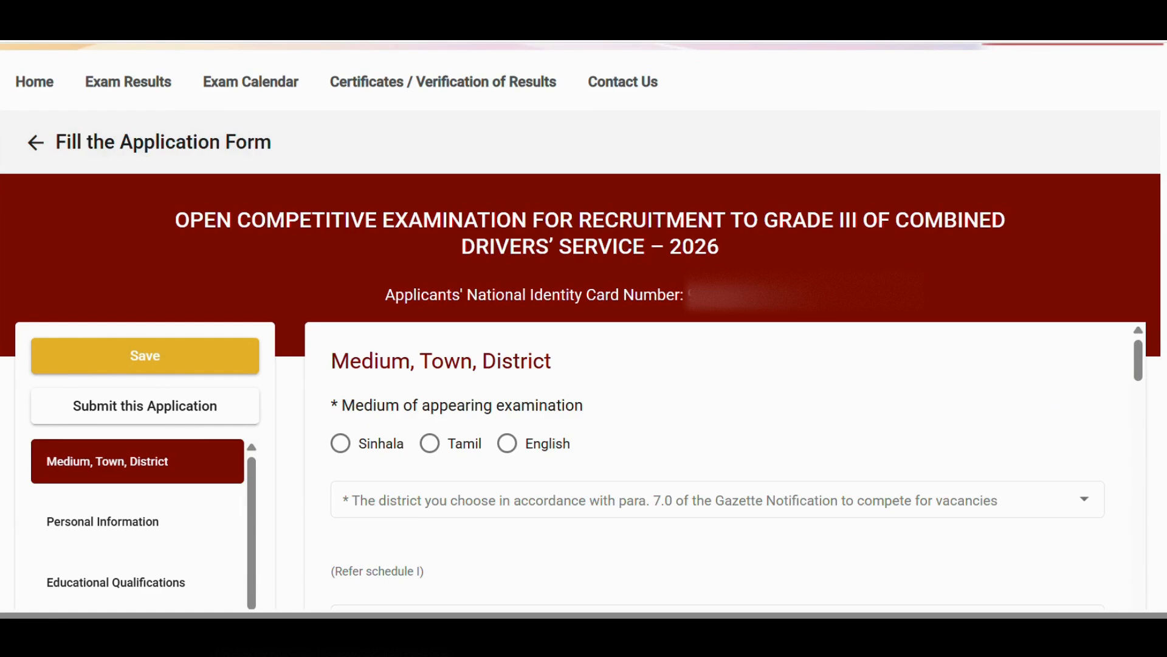
Set the examination medium to Sinhala and the district for competing for vacancies to 01-Colombo
scroll(1160, 367, down, 1)
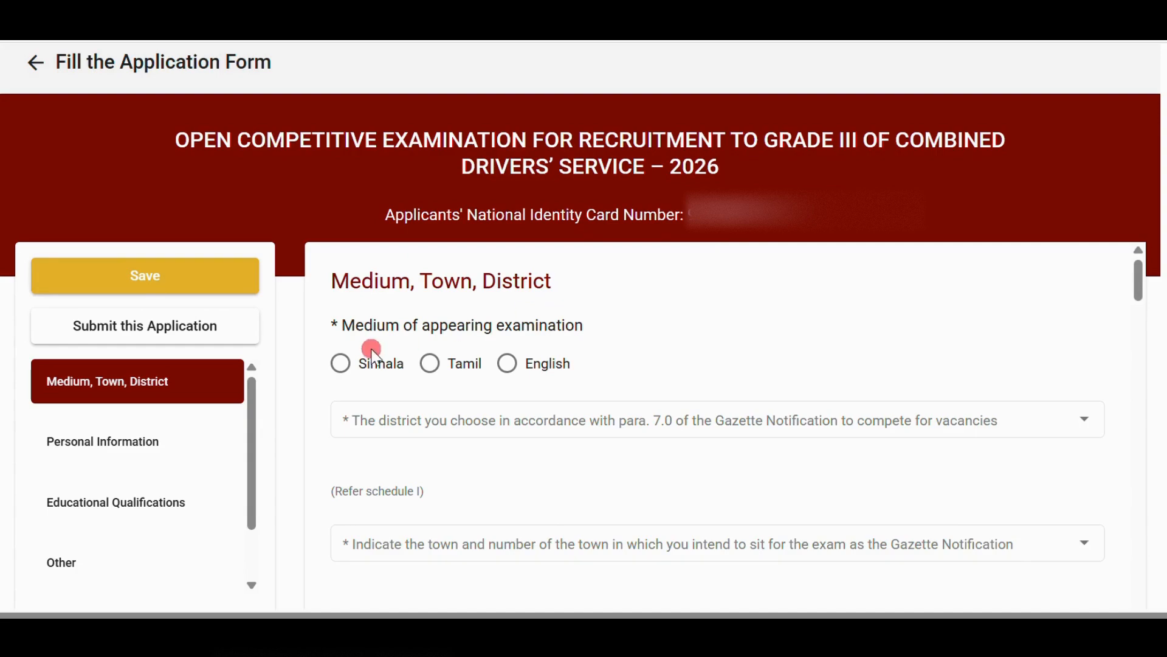
click(344, 367)
scroll(1092, 328, down, 1)
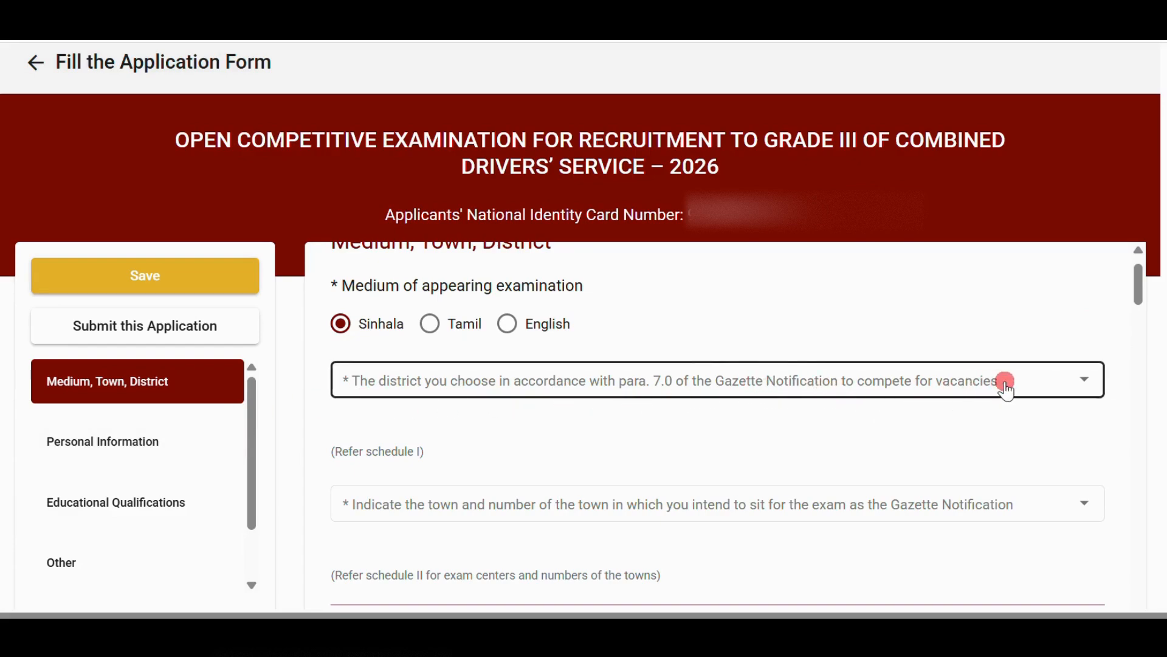
click(1093, 383)
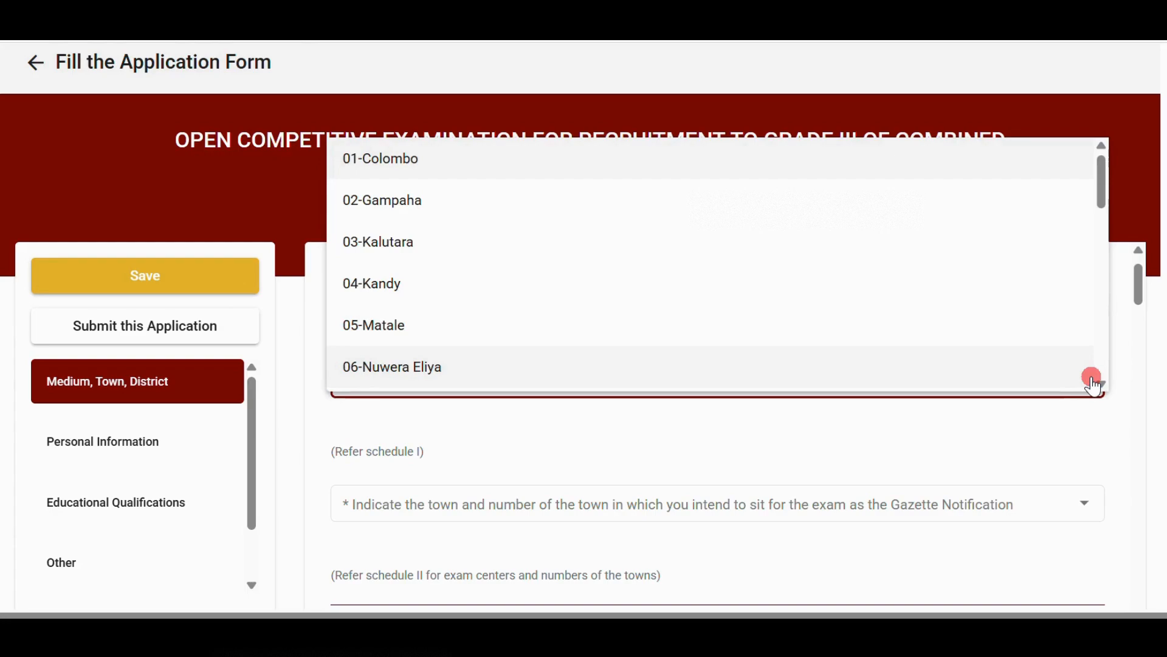
click(604, 158)
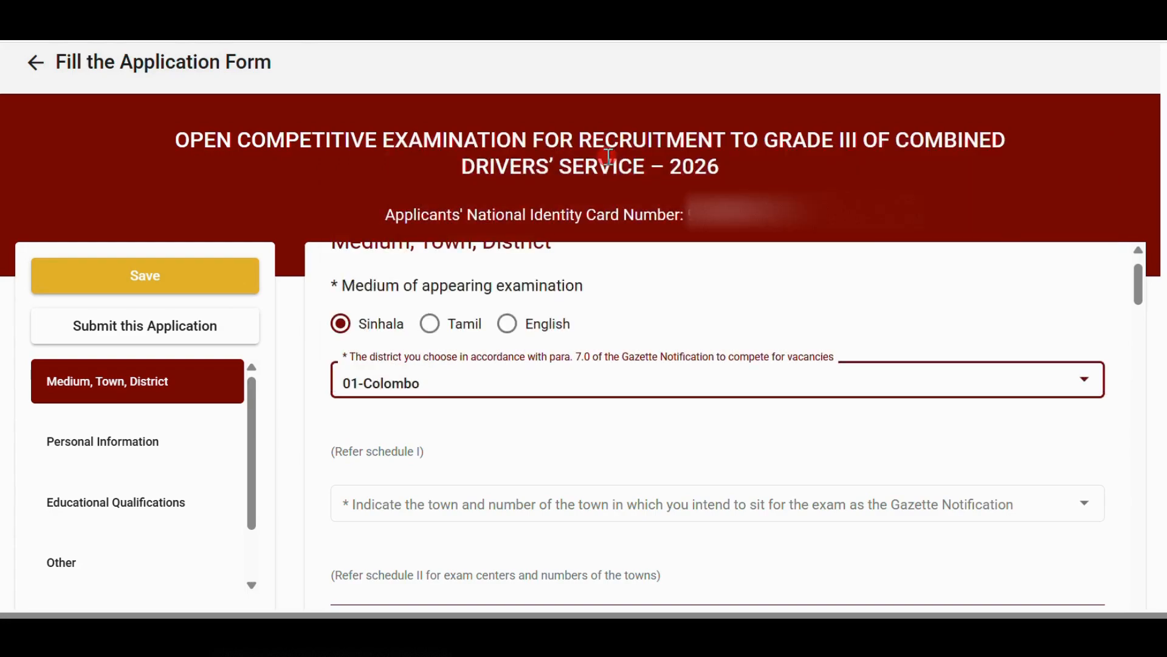
click(1051, 437)
Set the town for sitting the exam to 07-Nugegoda
scroll(1055, 442, down, 2)
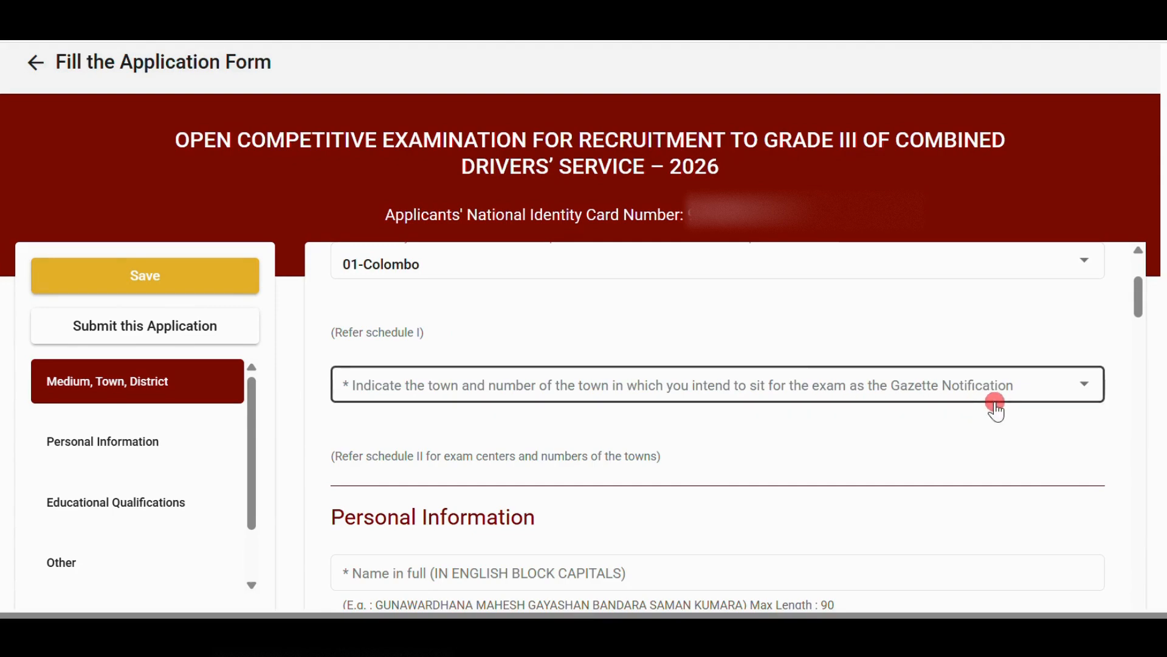
click(1096, 393)
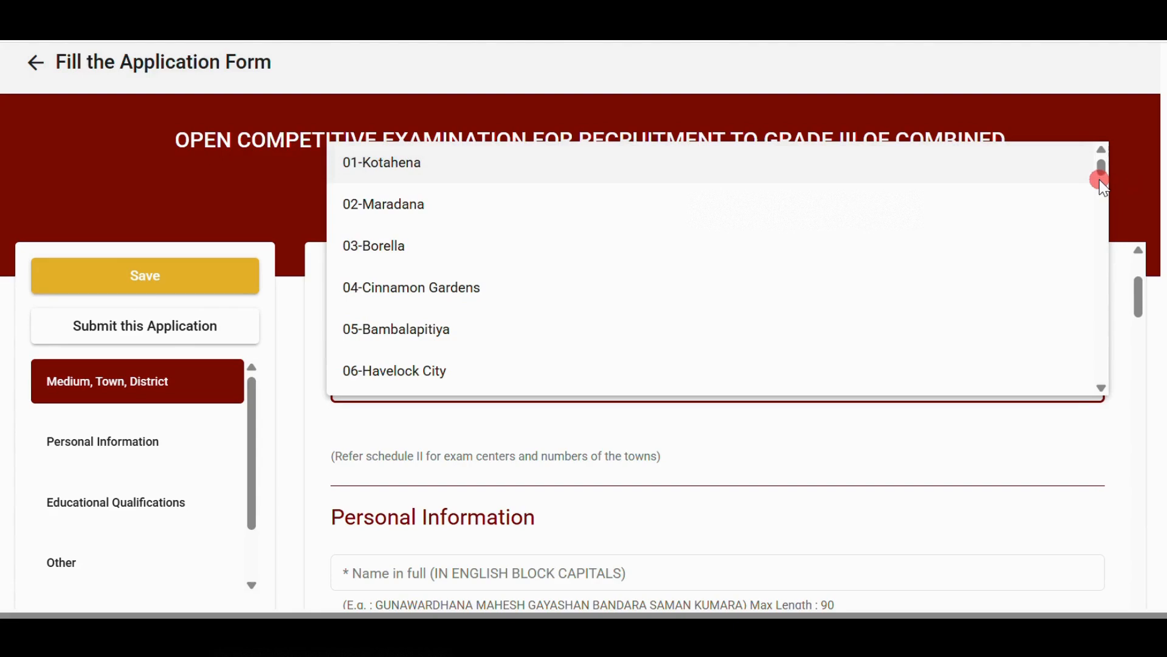
mouse_move(1099, 172)
mouse_down()
mouse_move(1127, 395)
mouse_move(1105, 371)
mouse_move(1098, 329)
mouse_move(1090, 176)
mouse_up()
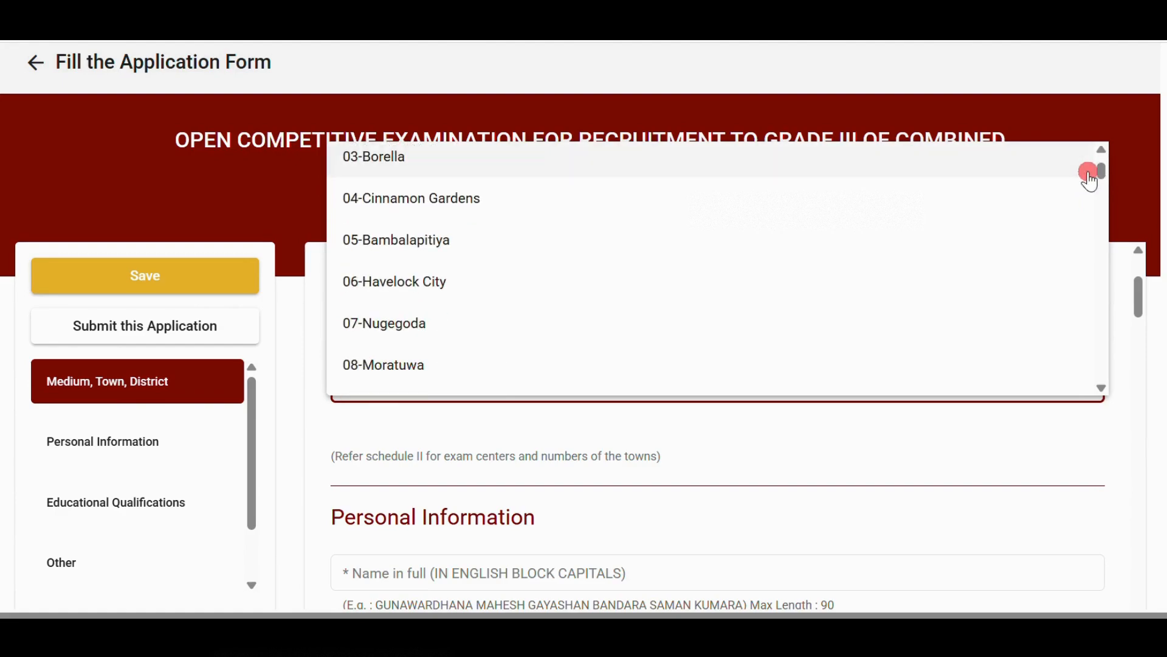
click(448, 324)
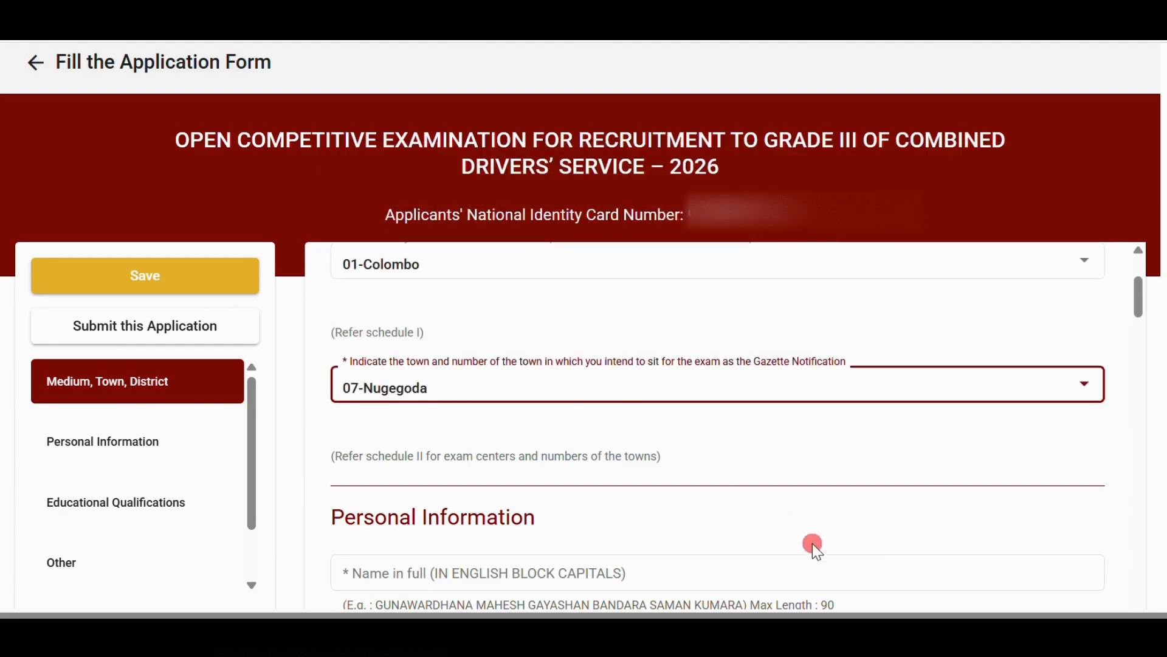
click(866, 505)
Place the cursor in the Name in full field of the Personal Information section
scroll(867, 504, down, 3)
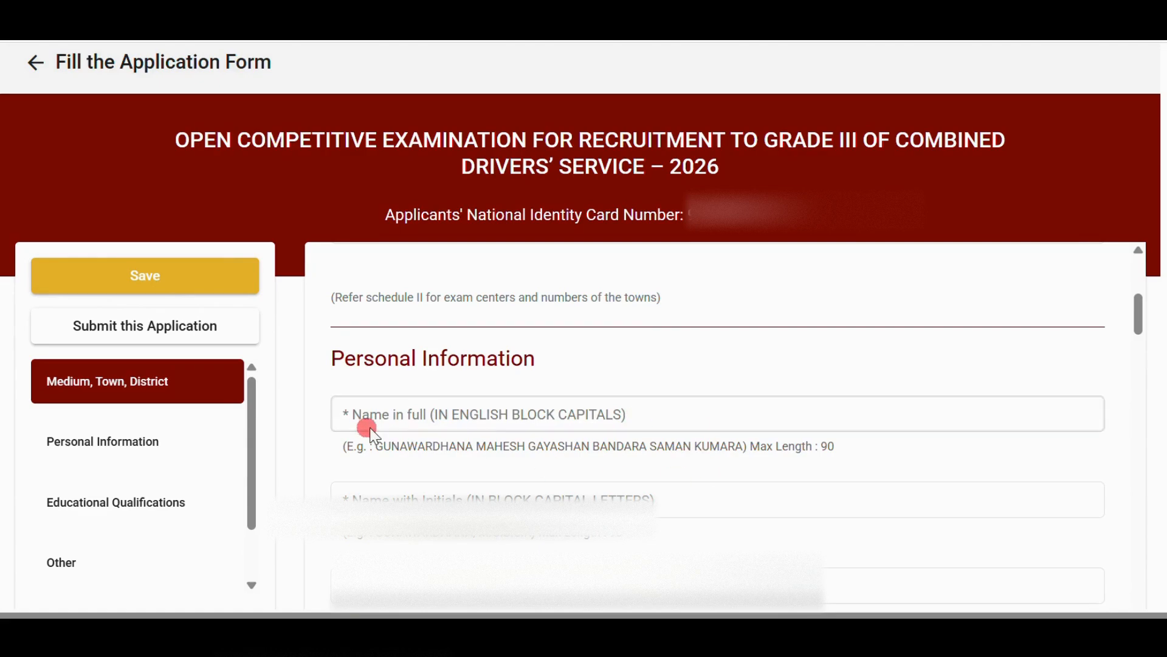
click(417, 433)
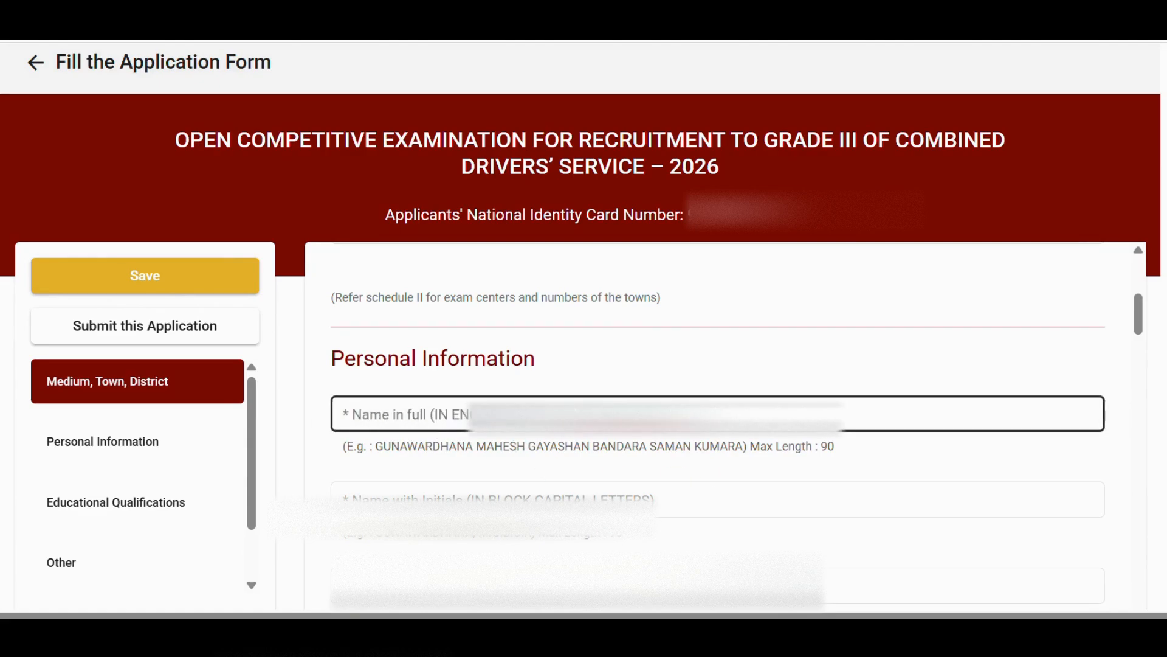
click(539, 424)
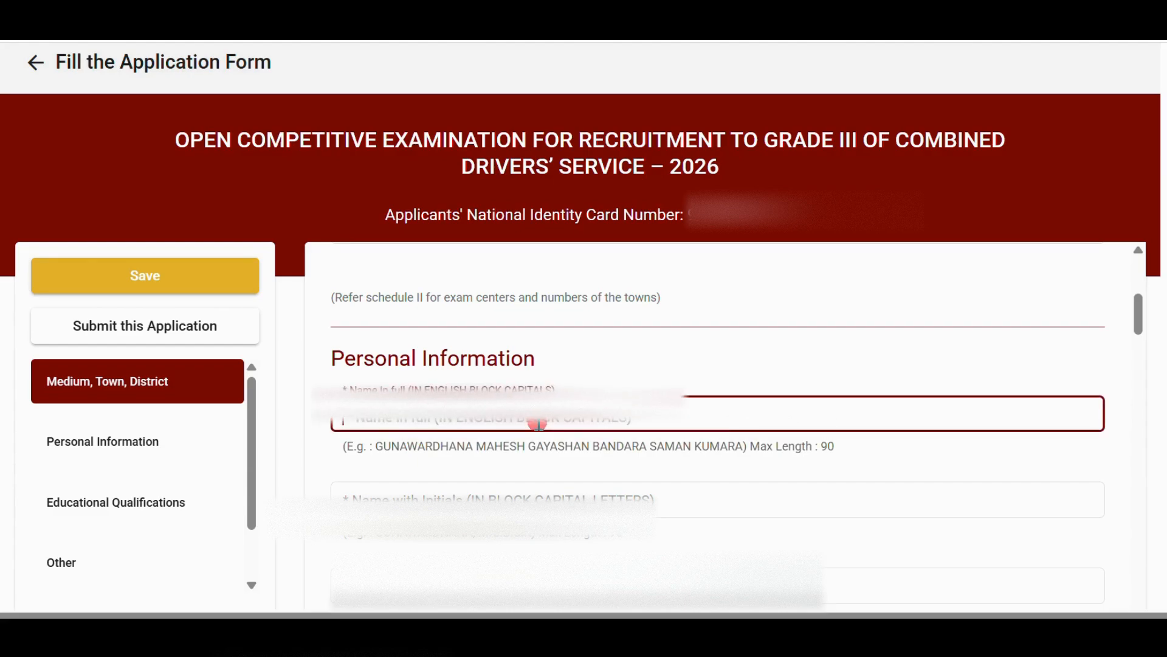
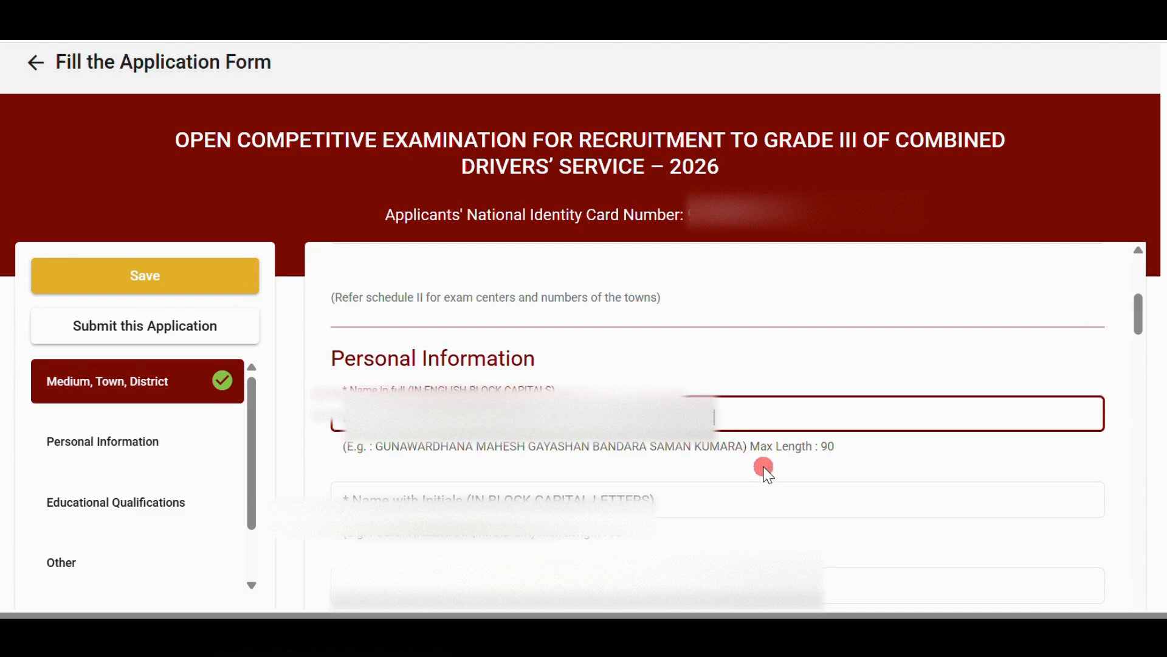
Enter the applicant's full name in English block capitals
click(995, 368)
Enter the applicant's name with initials in block capital letters
scroll(994, 368, down, 1)
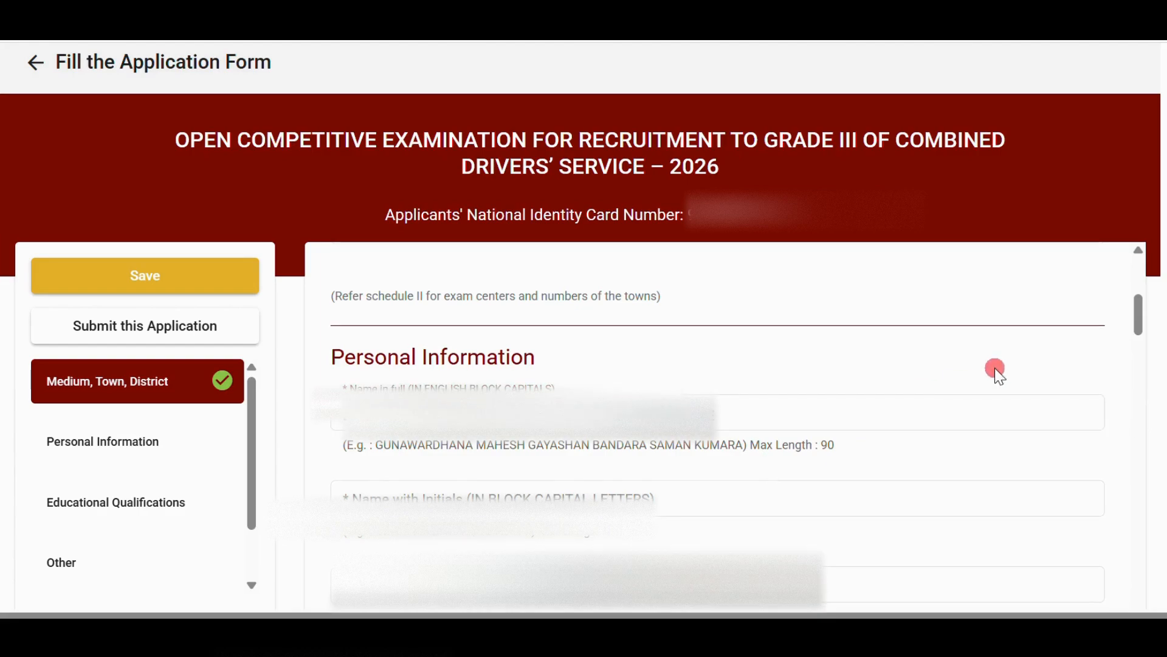
scroll(995, 368, down, 2)
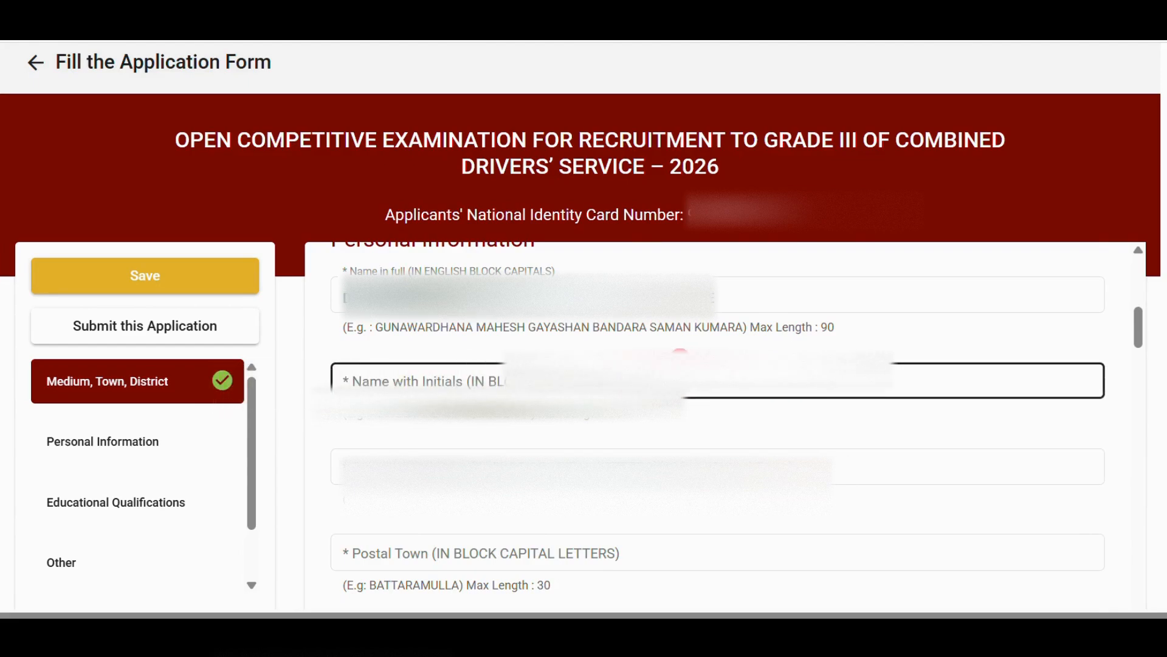
click(496, 382)
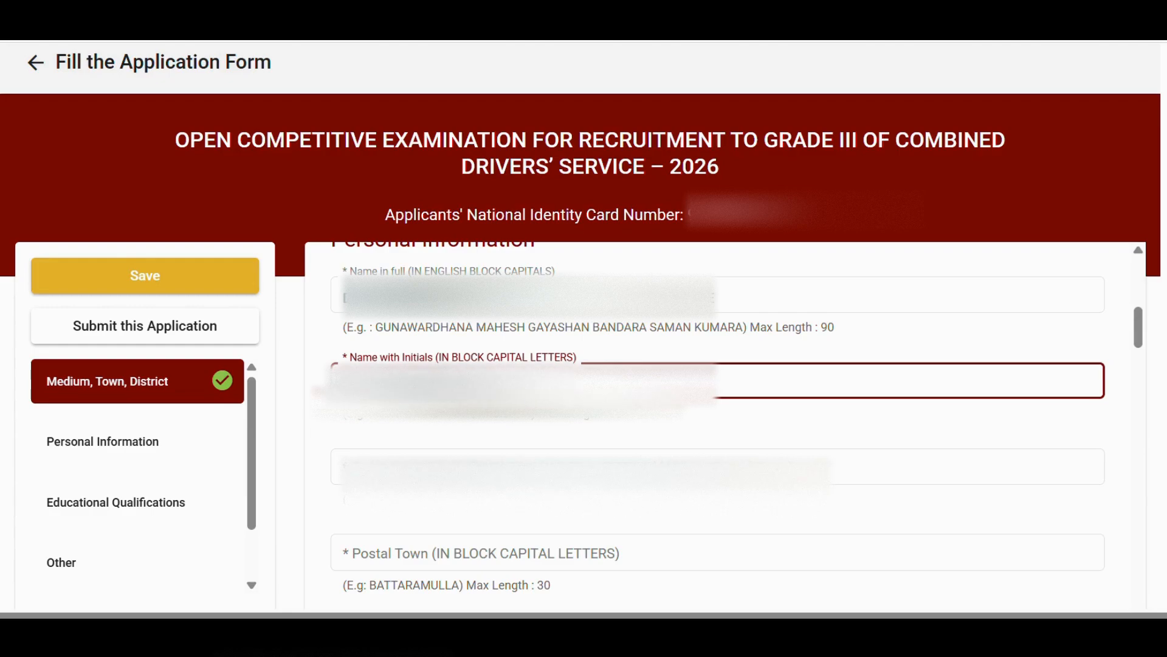
click(712, 418)
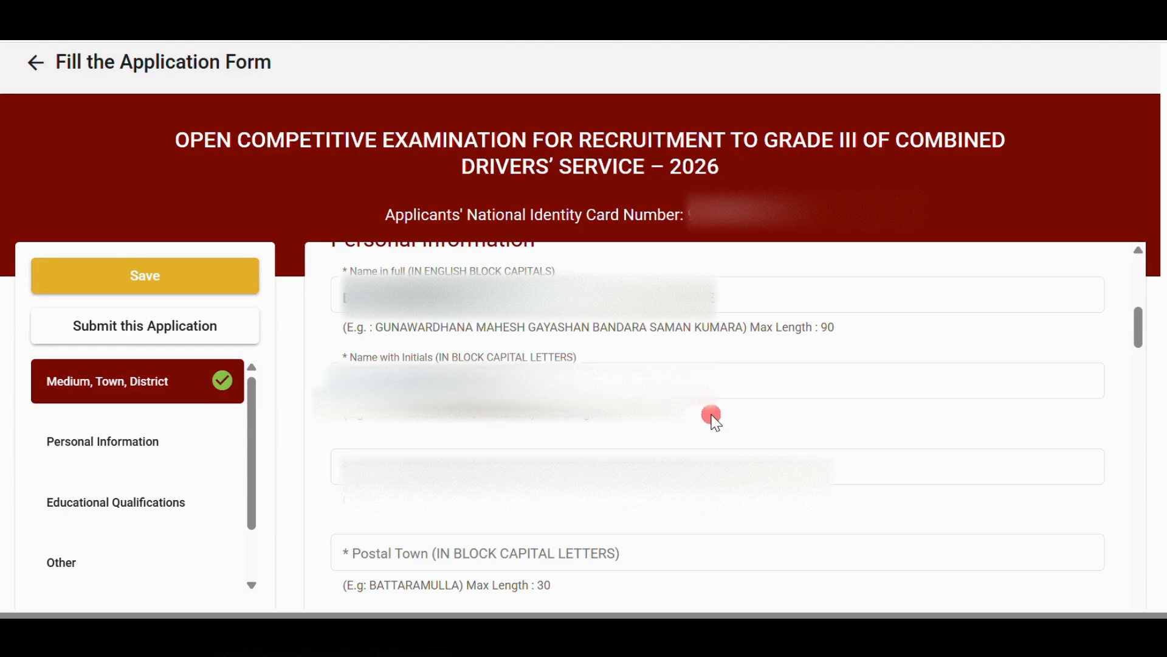
Enter the applicant's permanent address in block capital letters, leaving out the postal town
scroll(715, 424, down, 2)
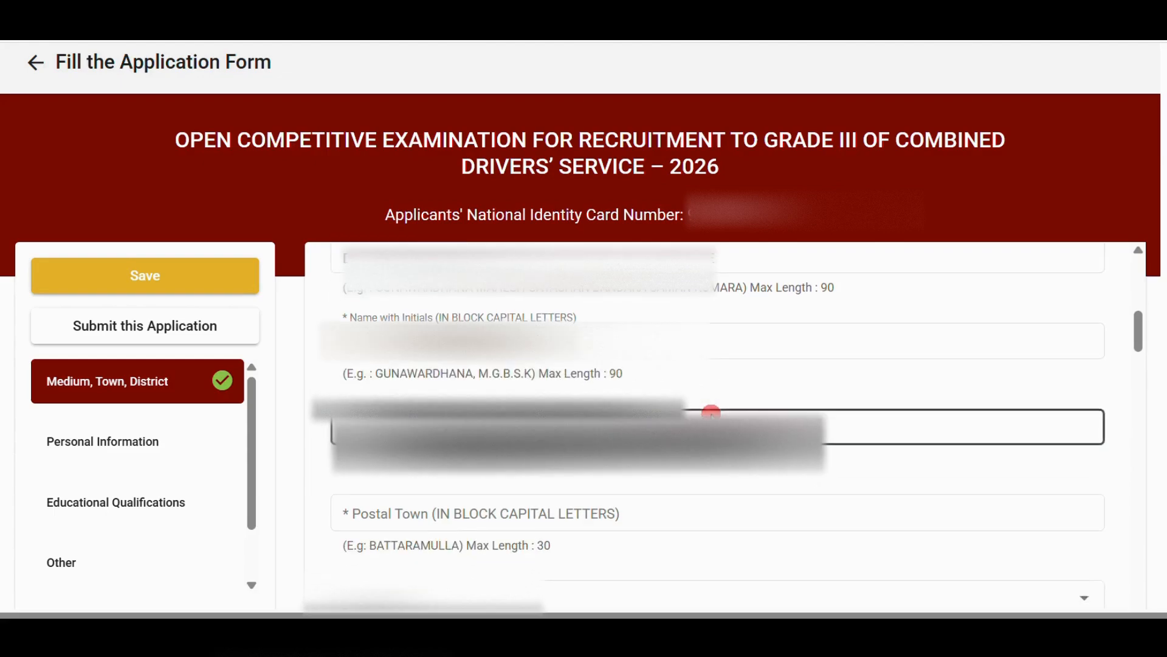
scroll(715, 426, down, 1)
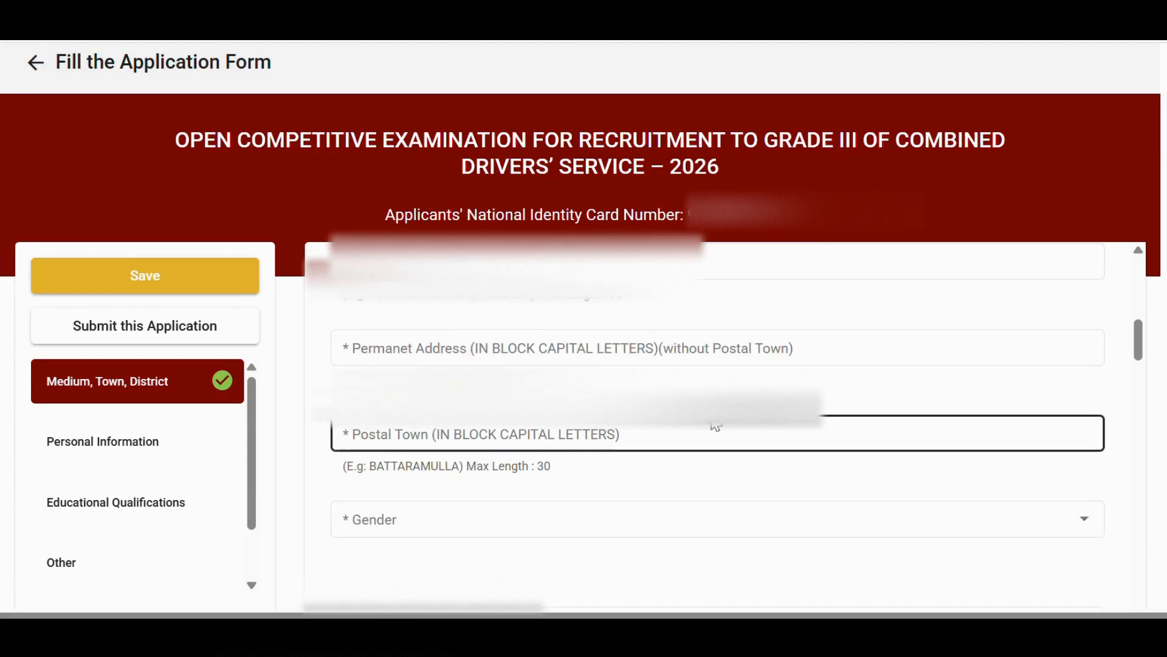
click(378, 347)
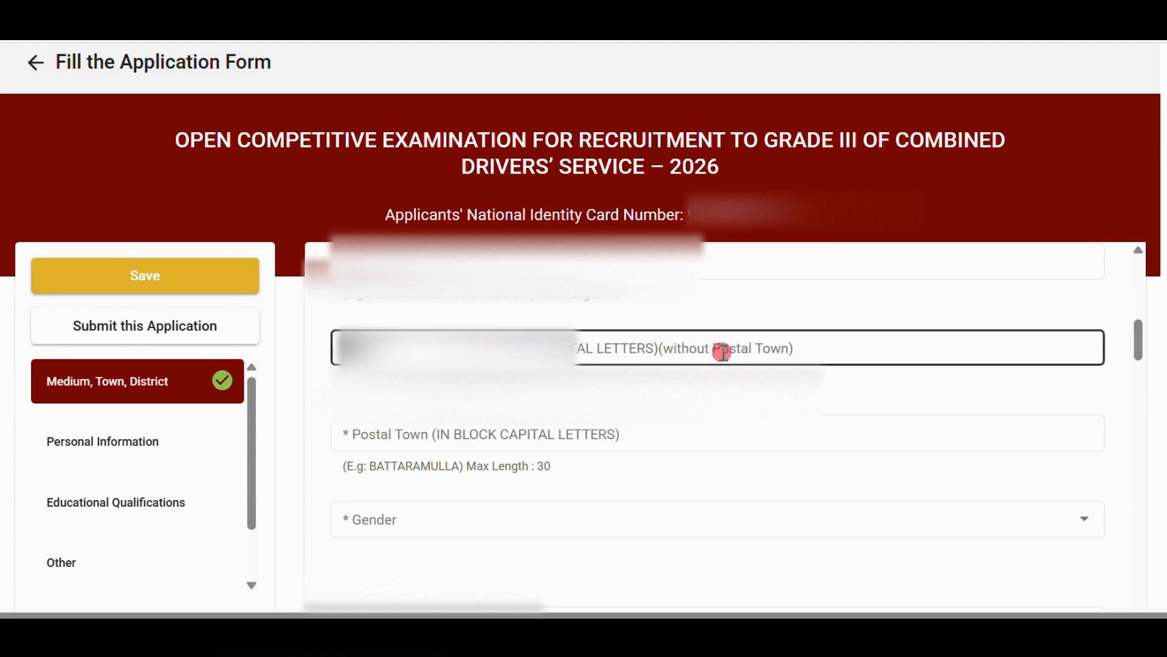
click(727, 347)
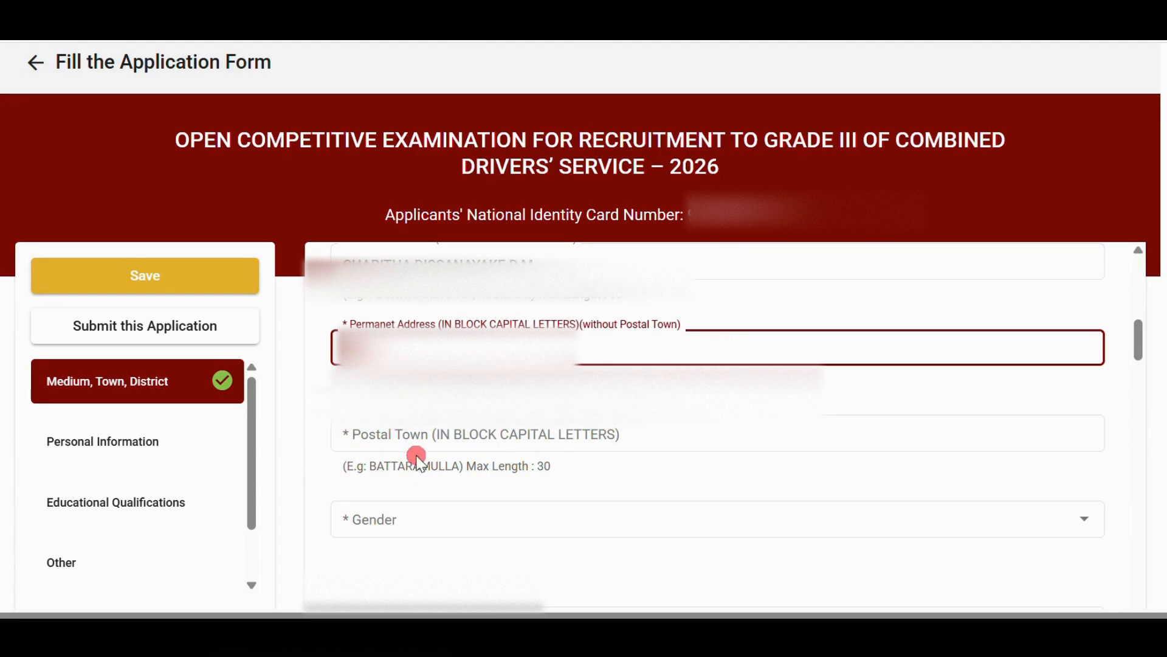
Enter the applicant's postal town in block capital letters
click(459, 435)
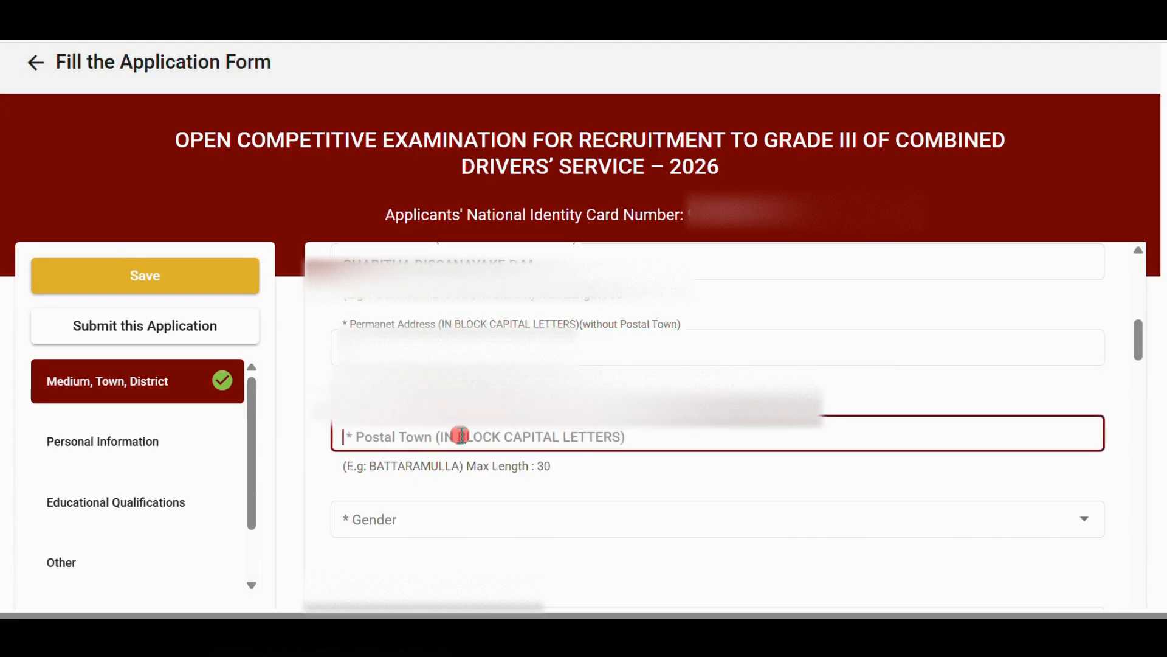
text(BORALA)
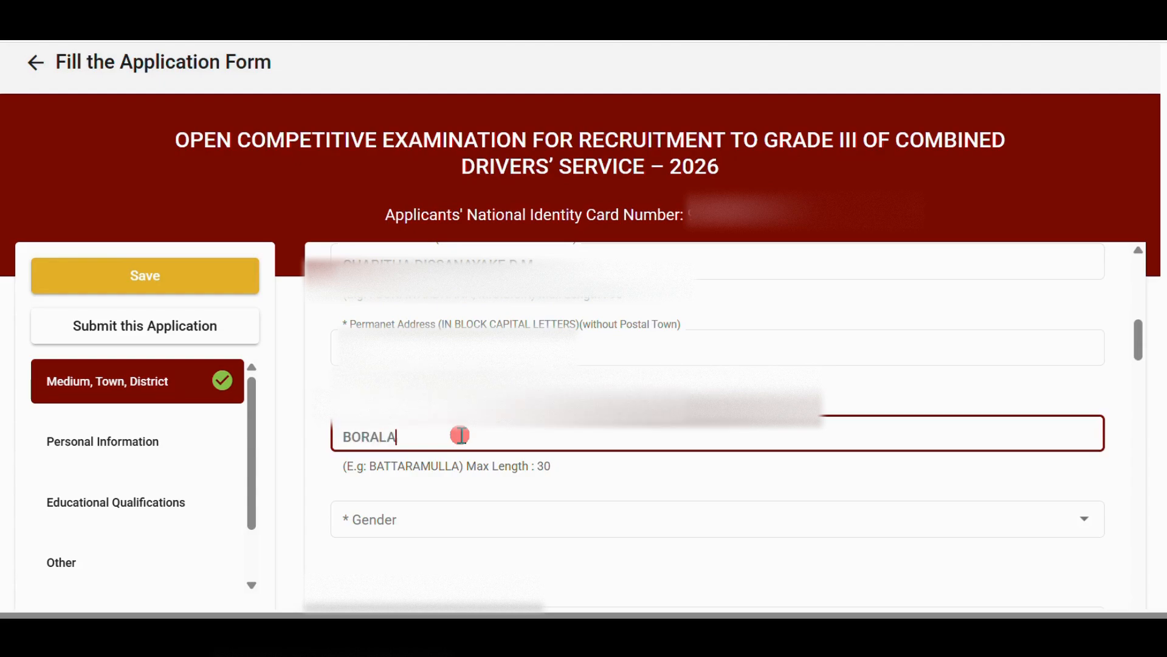
text(SGAMUWA)
click(958, 386)
Set the applicant's gender to Male and the civil status to Married
scroll(958, 389, down, 3)
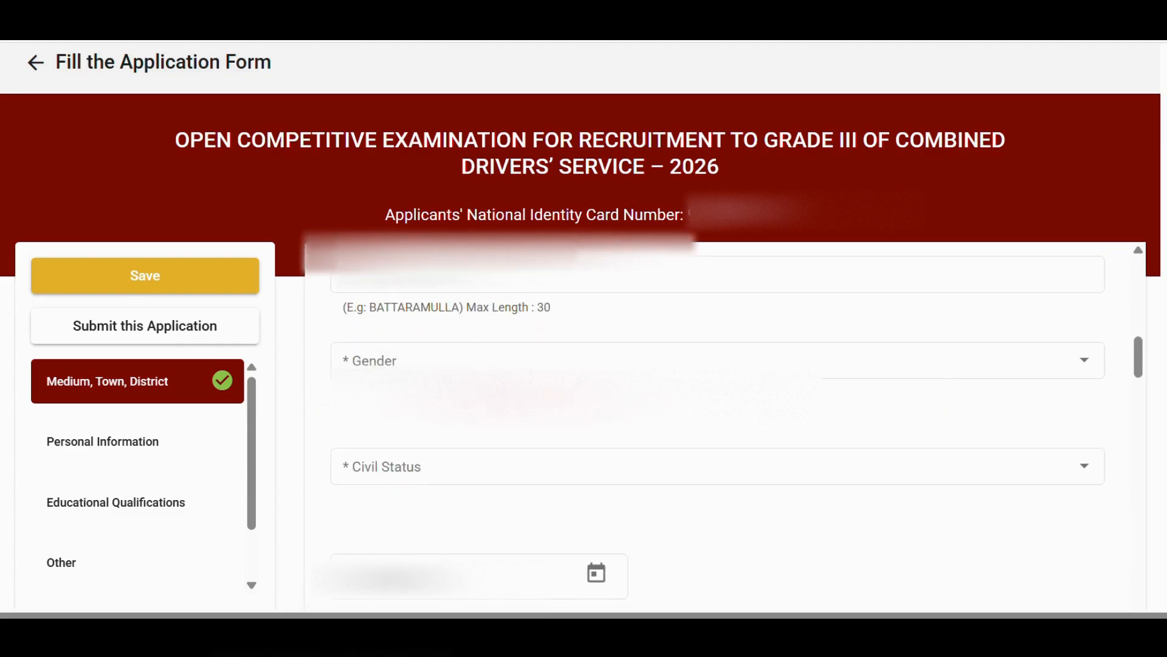
click(1081, 360)
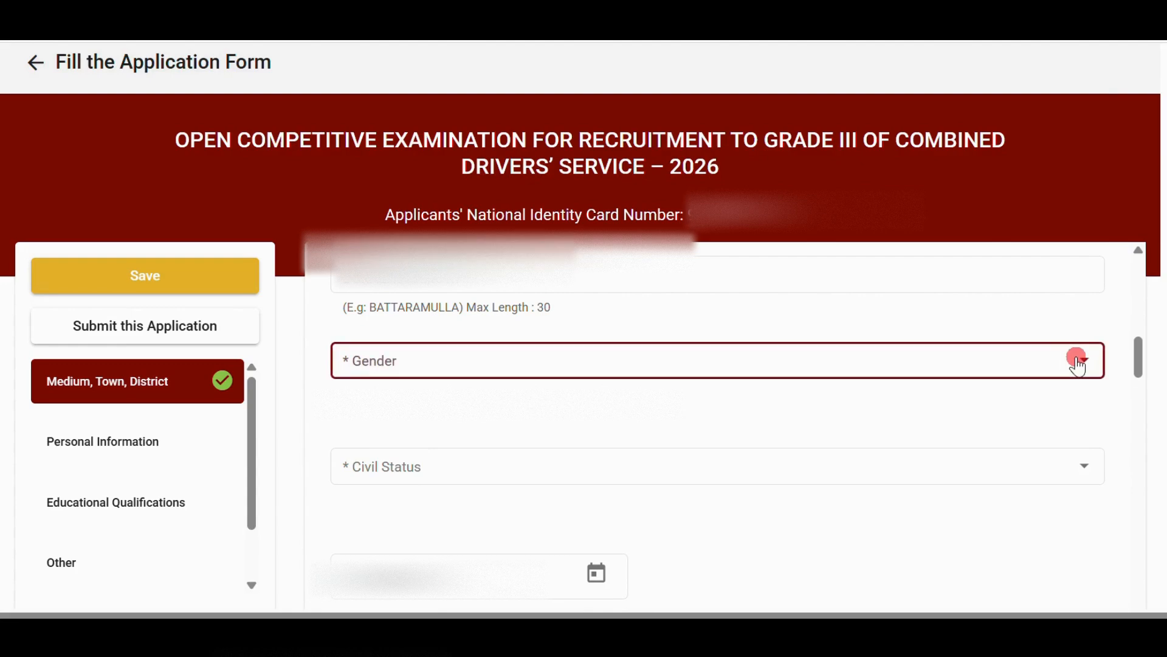
click(424, 364)
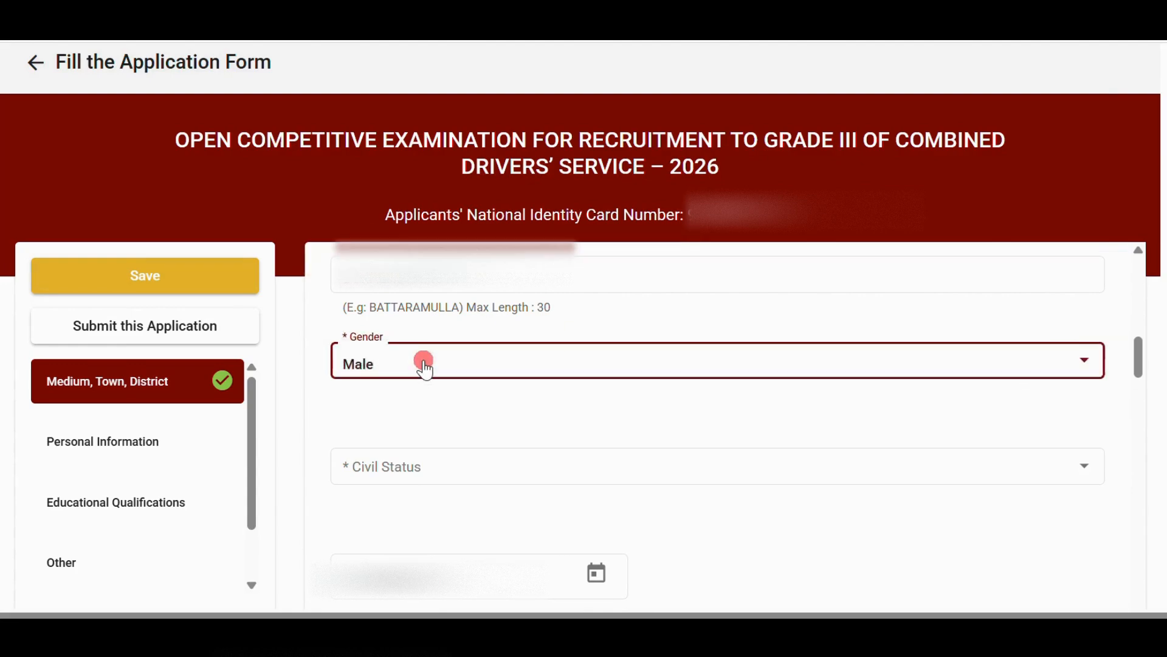
click(602, 420)
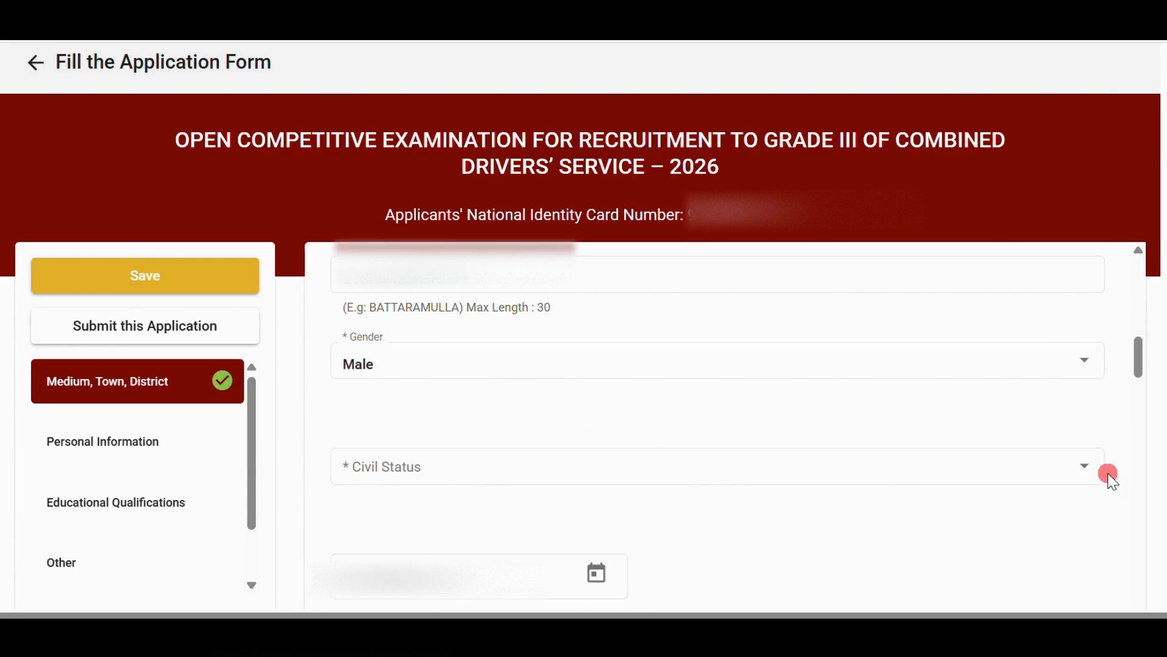
click(1085, 467)
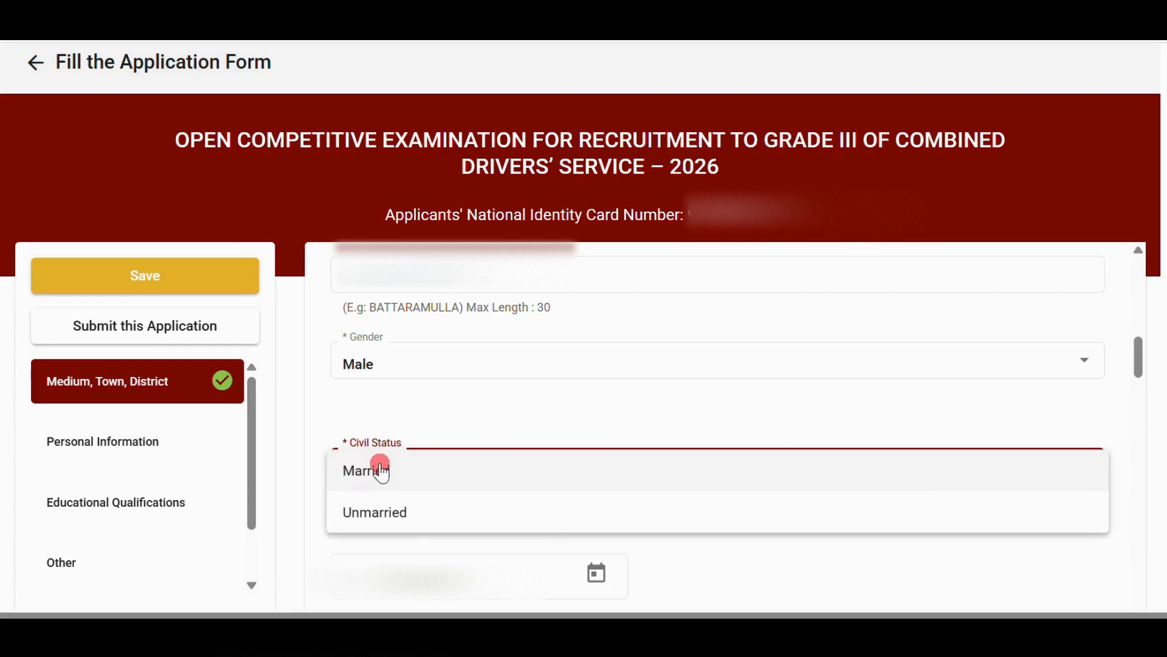
click(380, 468)
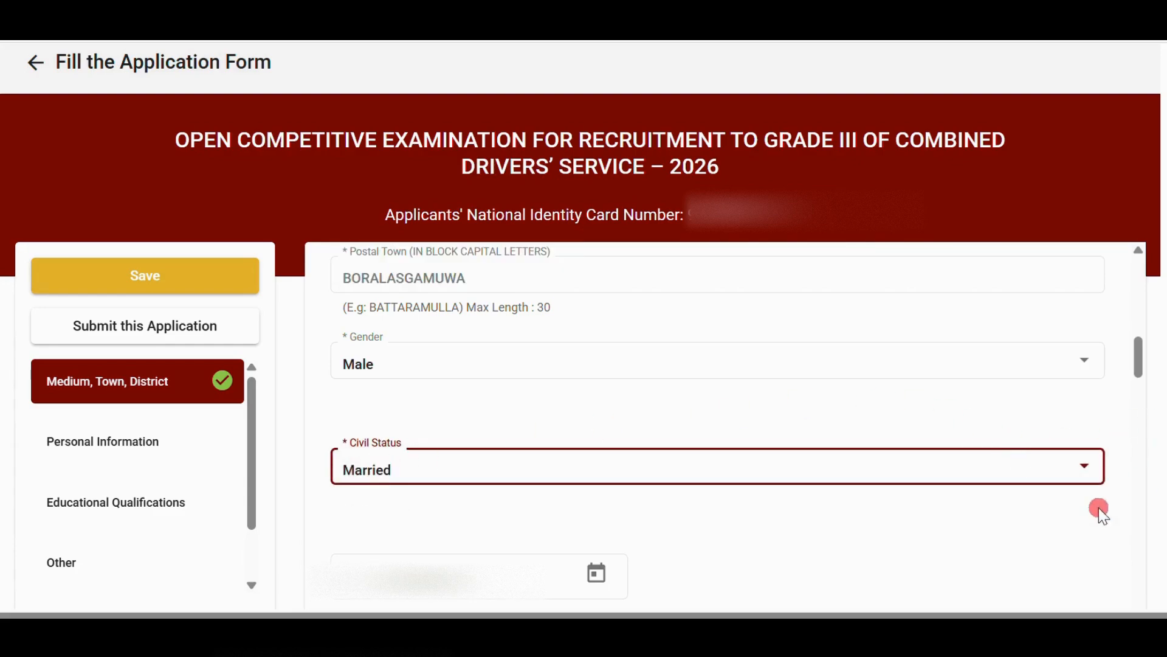
click(1082, 520)
Choose the applicant's date of birth from the calendar by year, month and day
scroll(1082, 520, down, 1)
scroll(1082, 520, down, 2)
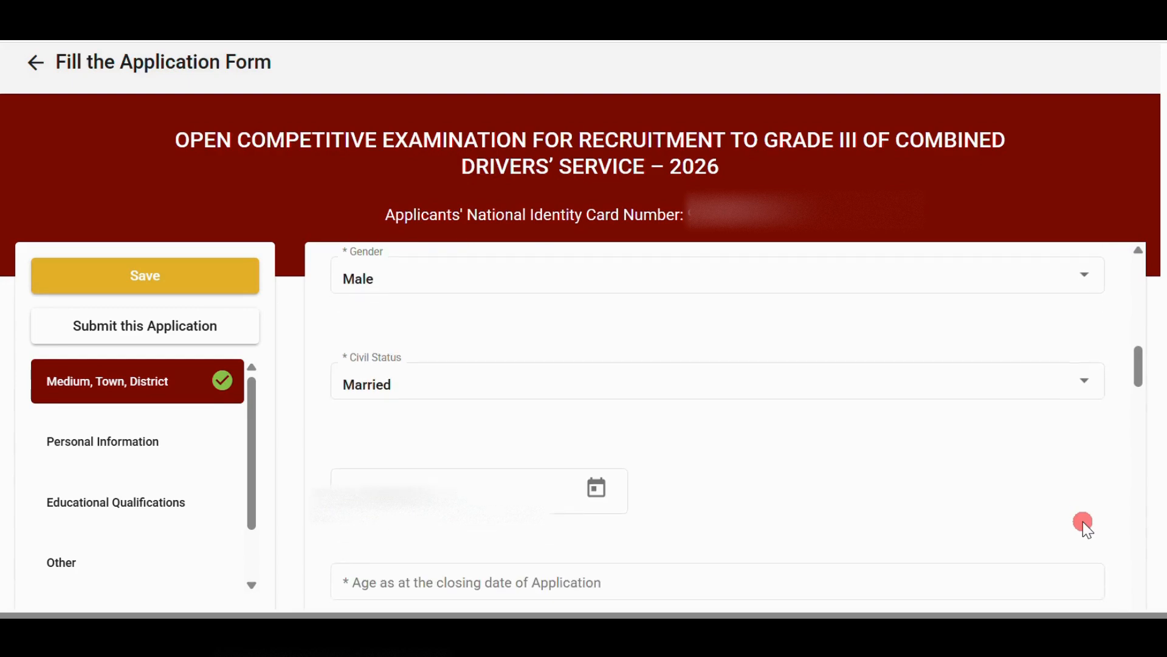
click(597, 420)
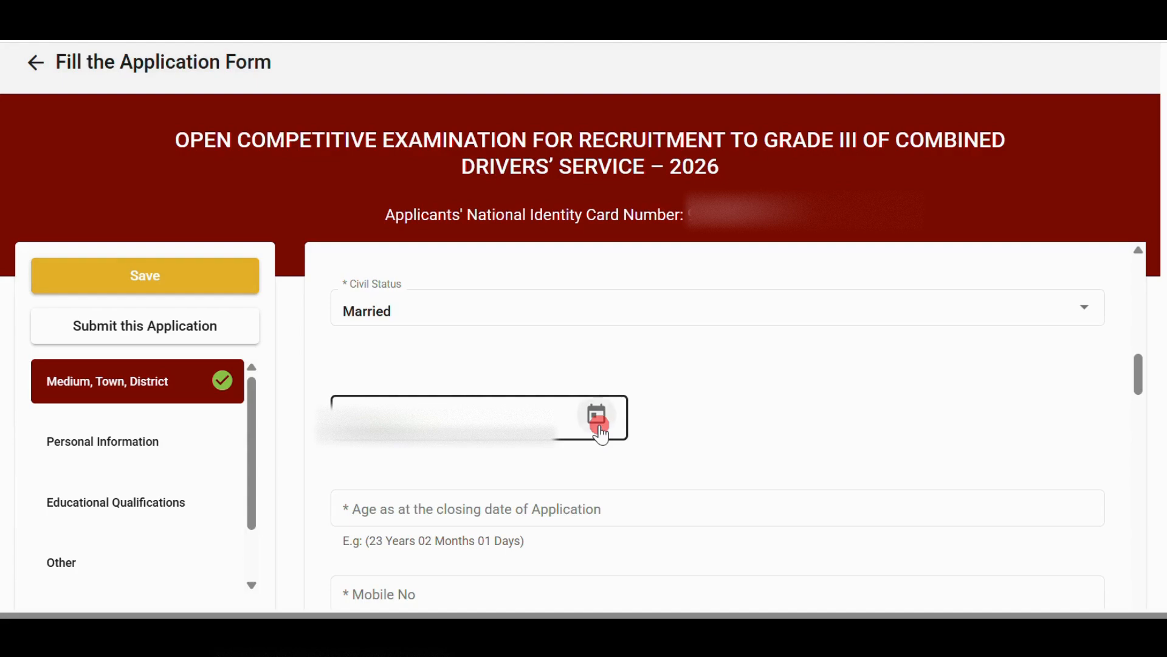
click(597, 418)
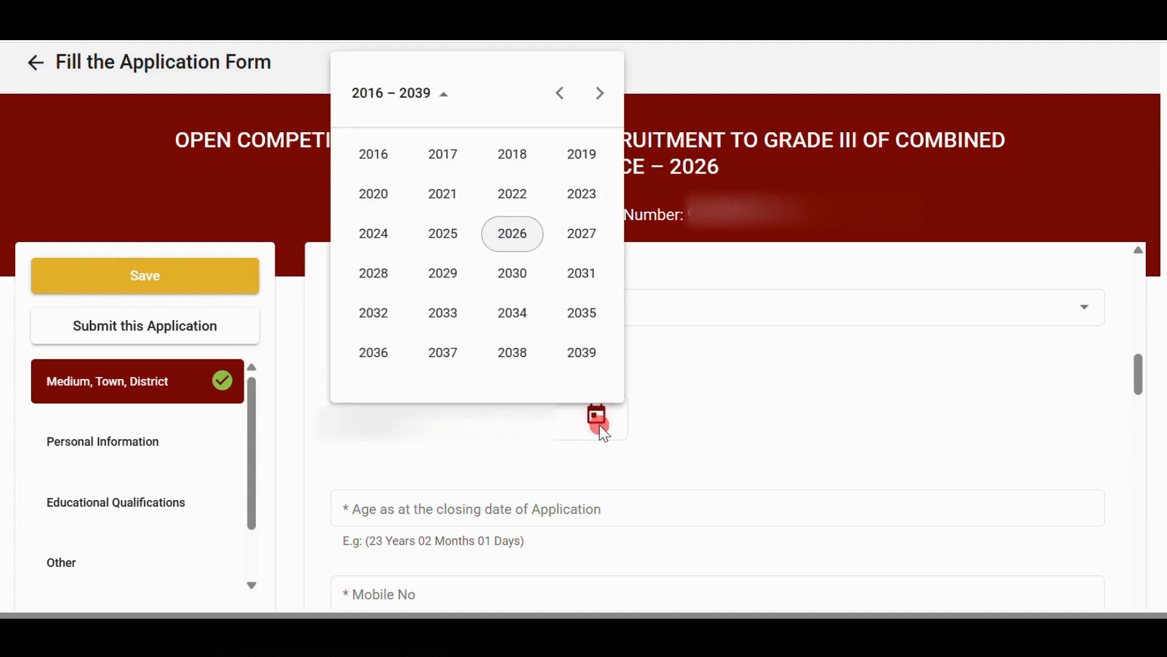
click(562, 95)
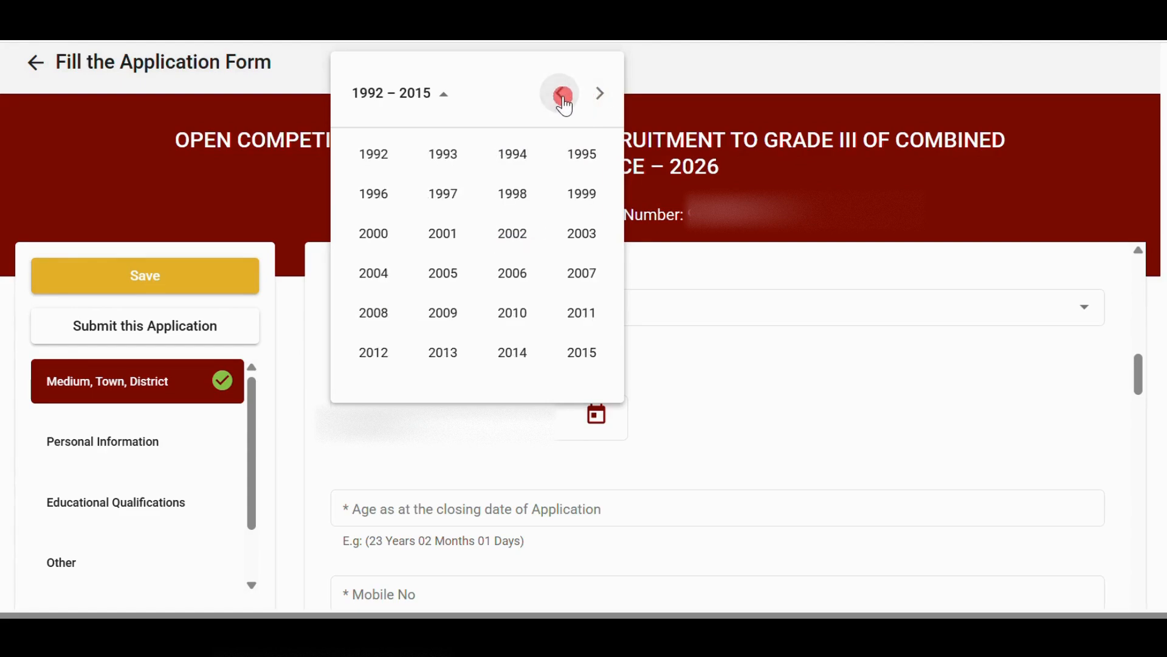
click(576, 157)
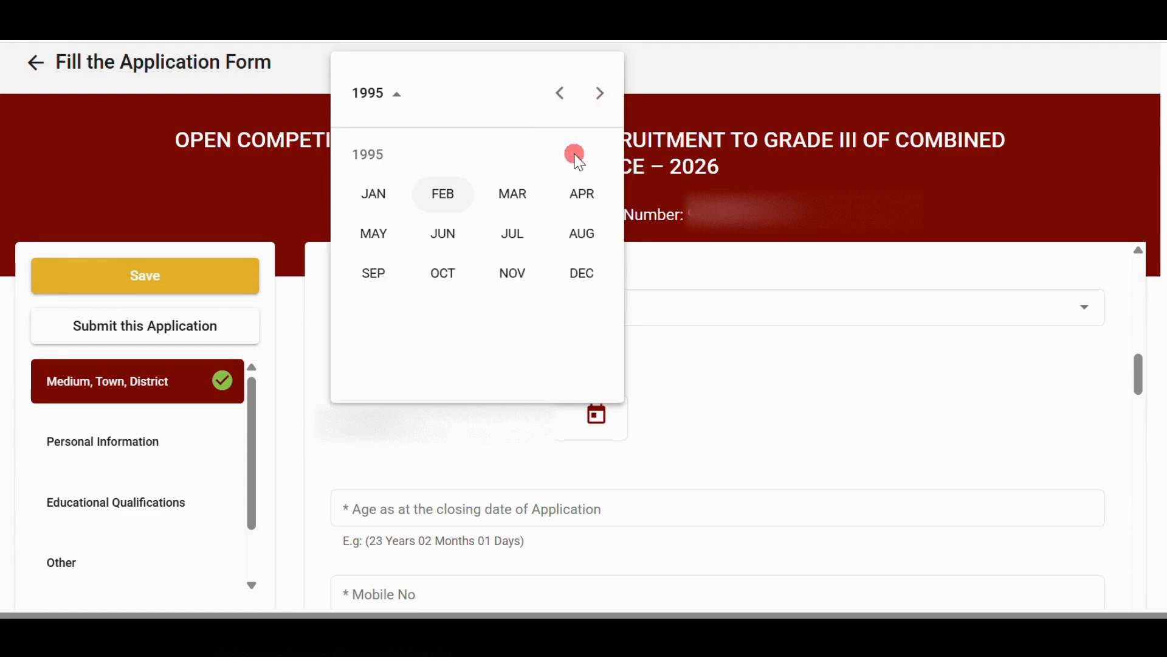
click(432, 283)
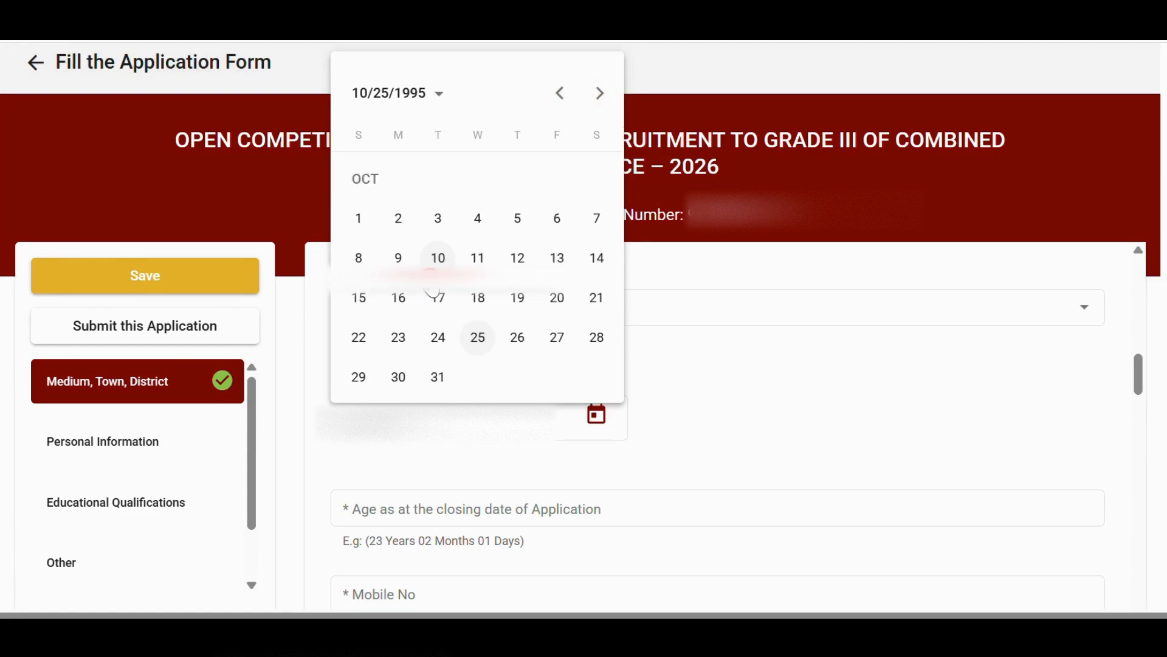
click(438, 339)
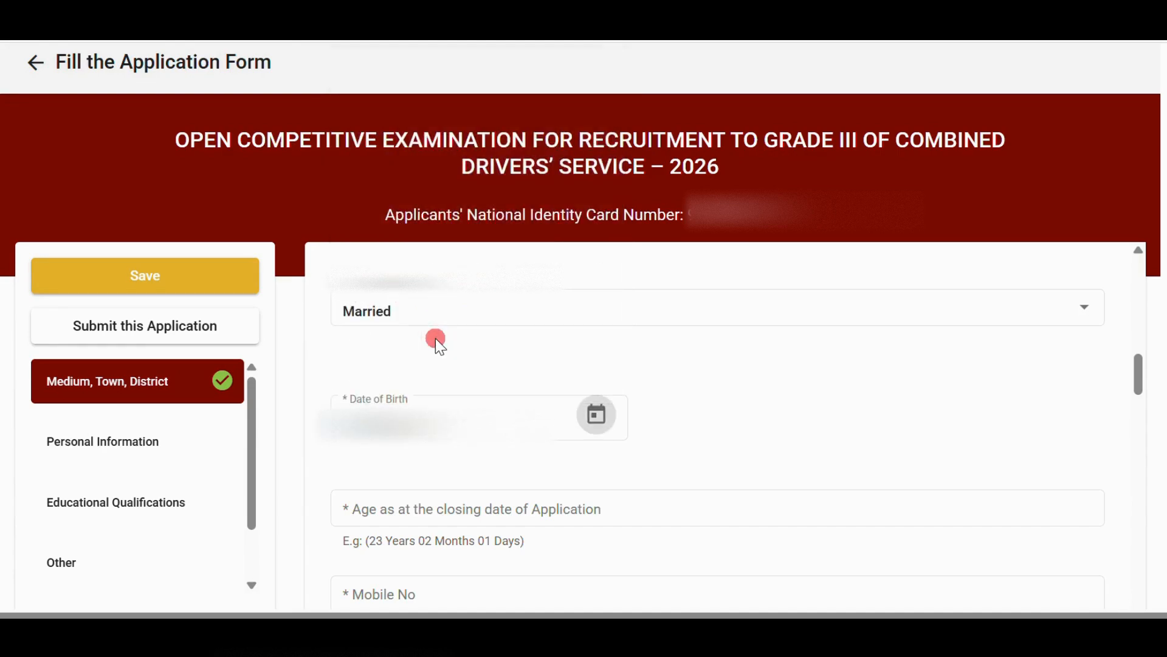
Enter the applicant's age as at the closing date of application in years, months and days
click(661, 509)
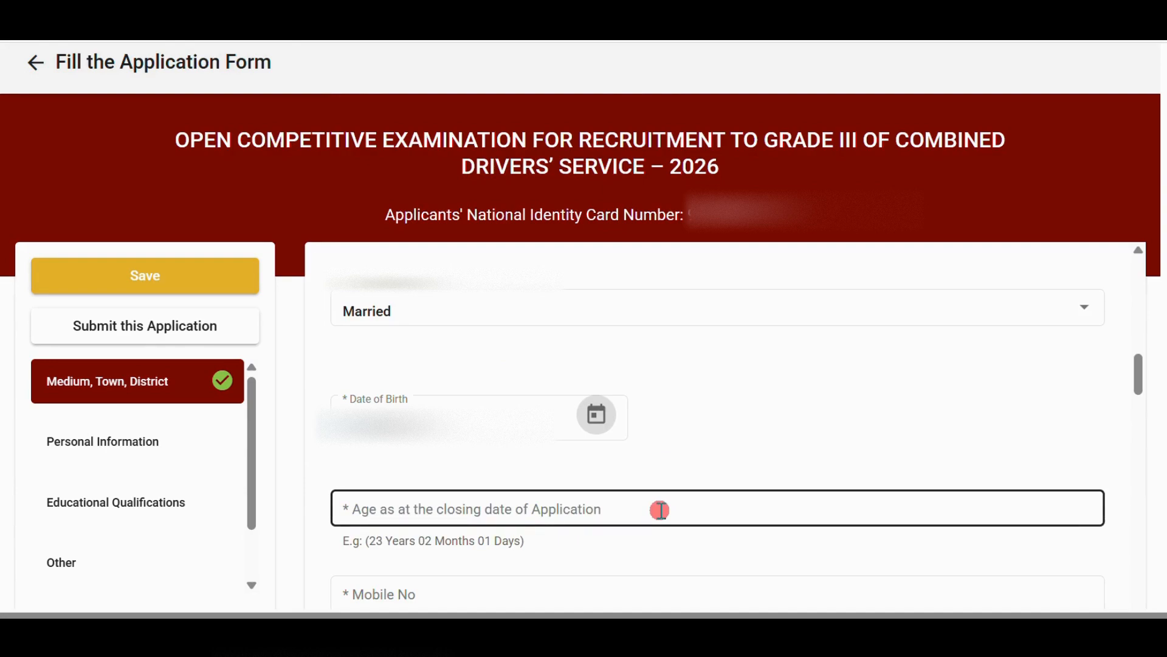
click(590, 509)
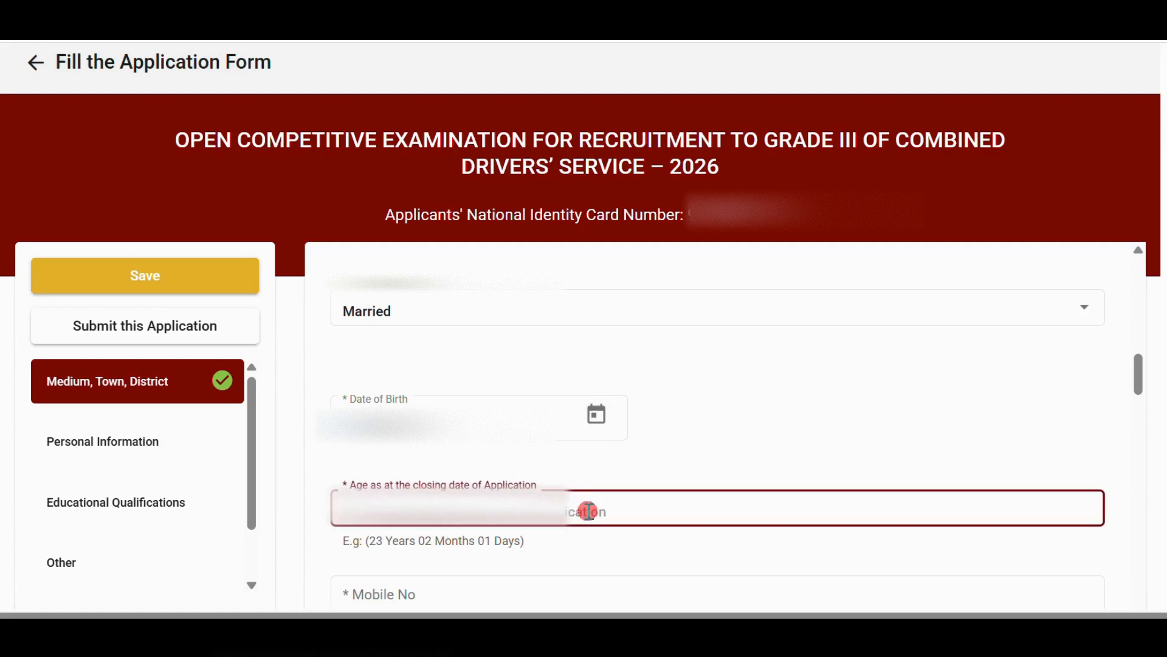
text(3)
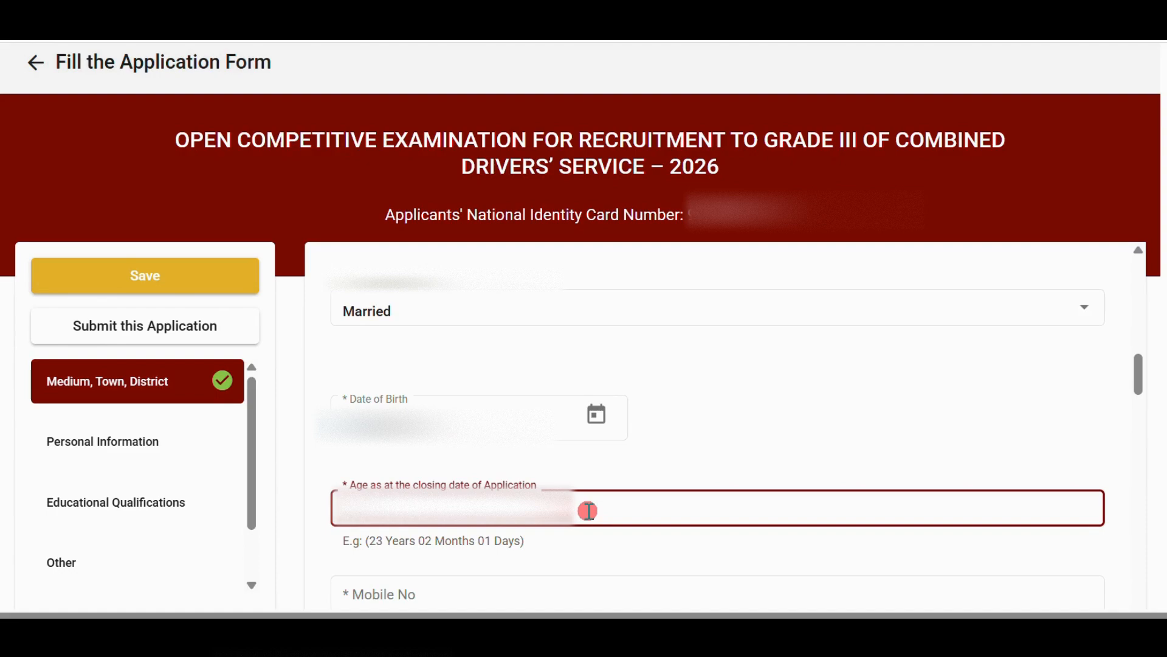
text(0 Years)
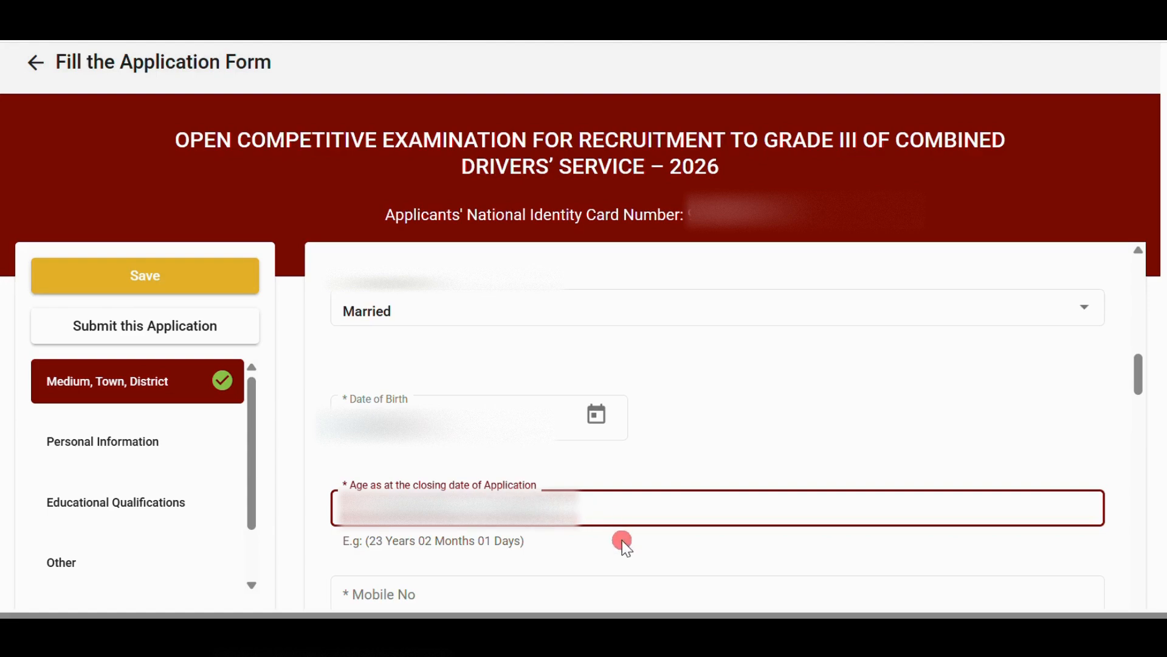
click(316, 543)
Enter the applicant's ten-digit mobile number
scroll(315, 542, down, 4)
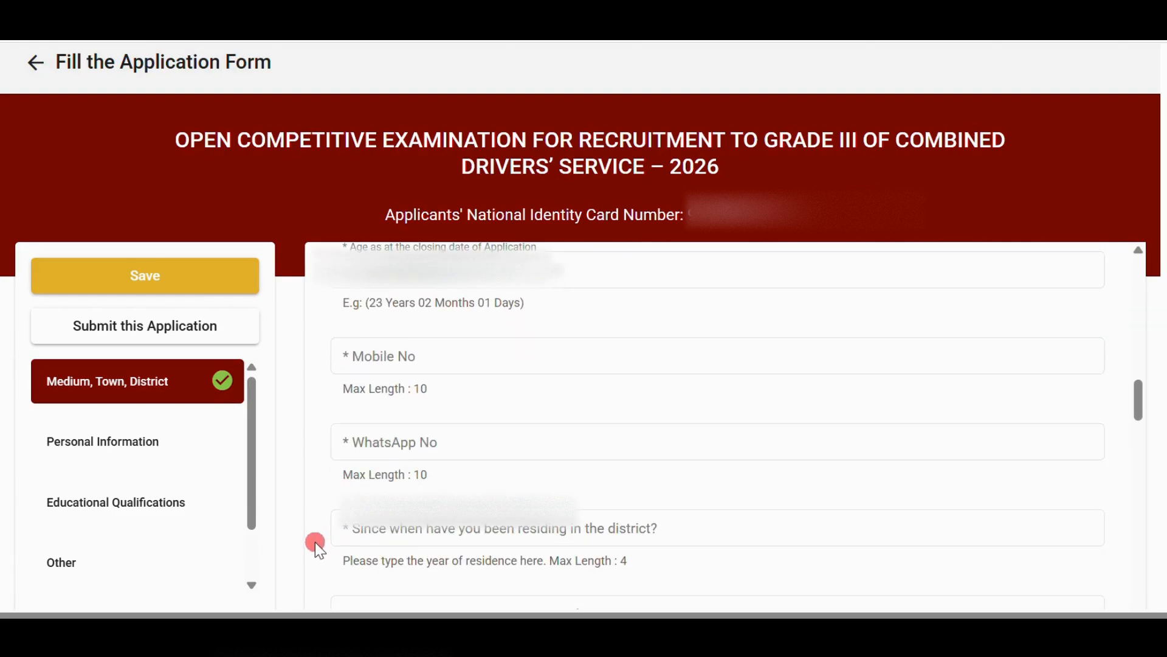
click(566, 360)
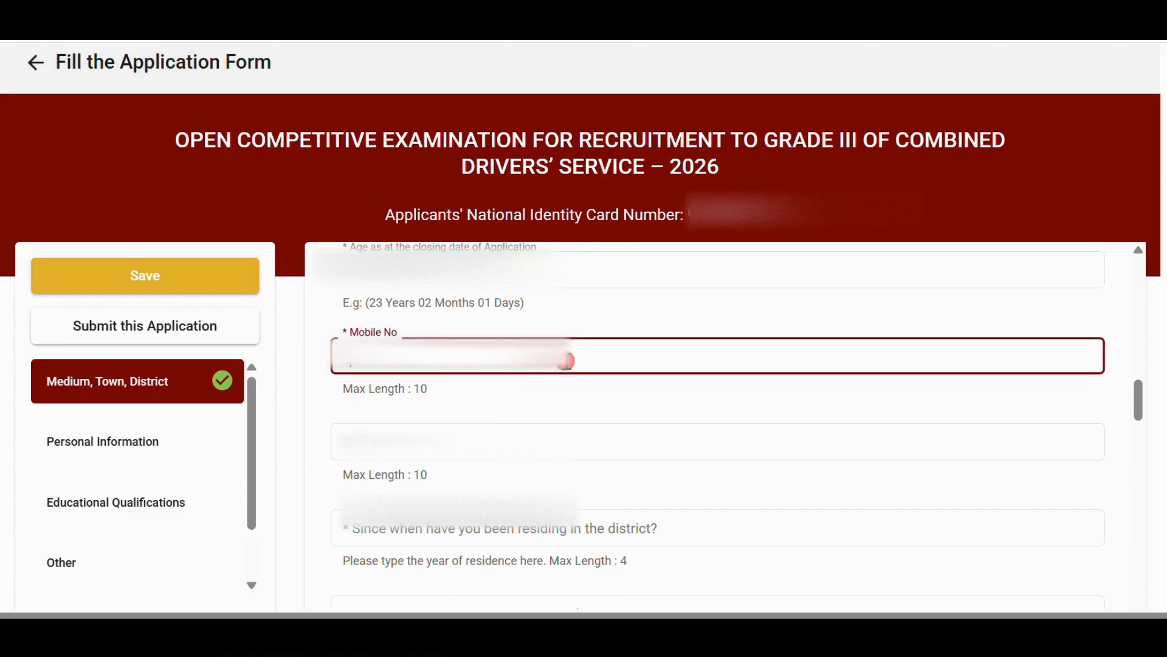
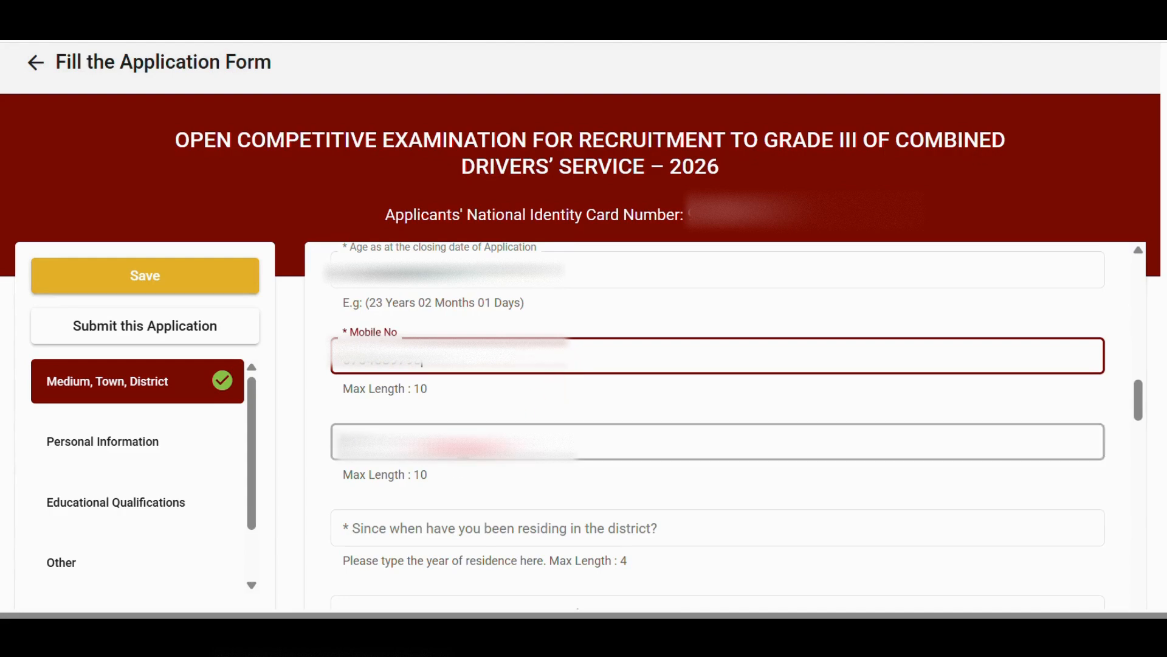
Enter the applicant's ten-digit WhatsApp number
click(441, 458)
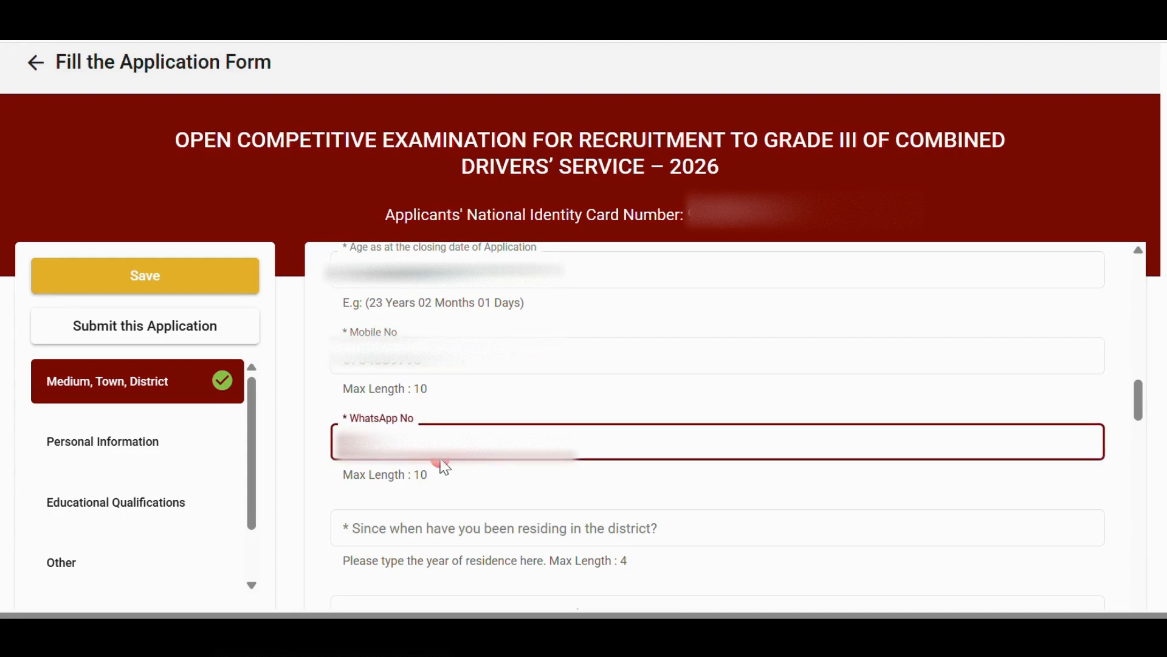
text(077)
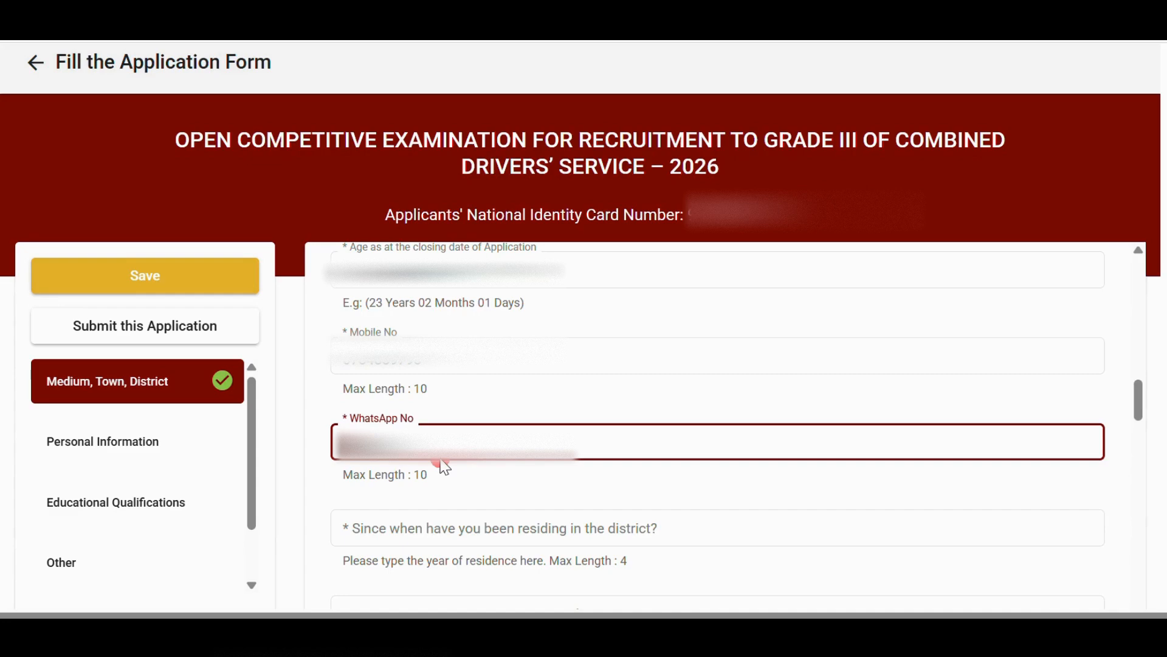
text(•••)
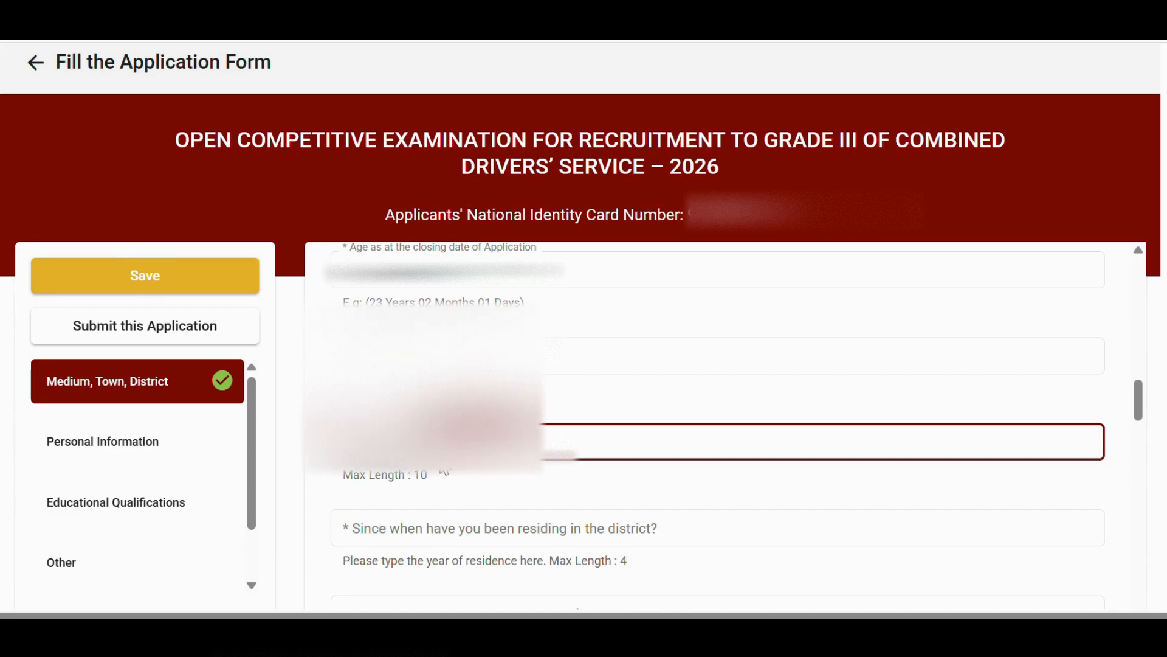
click(338, 485)
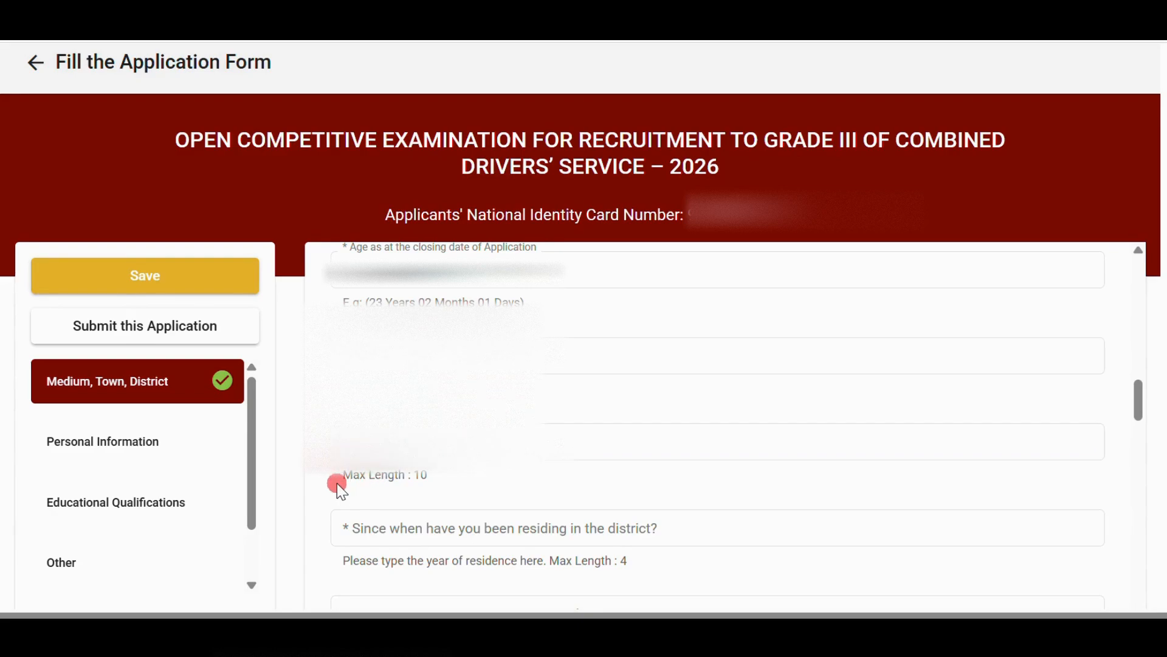
Enter 1995 as the year since which the applicant has been residing in the district
scroll(337, 483, down, 1)
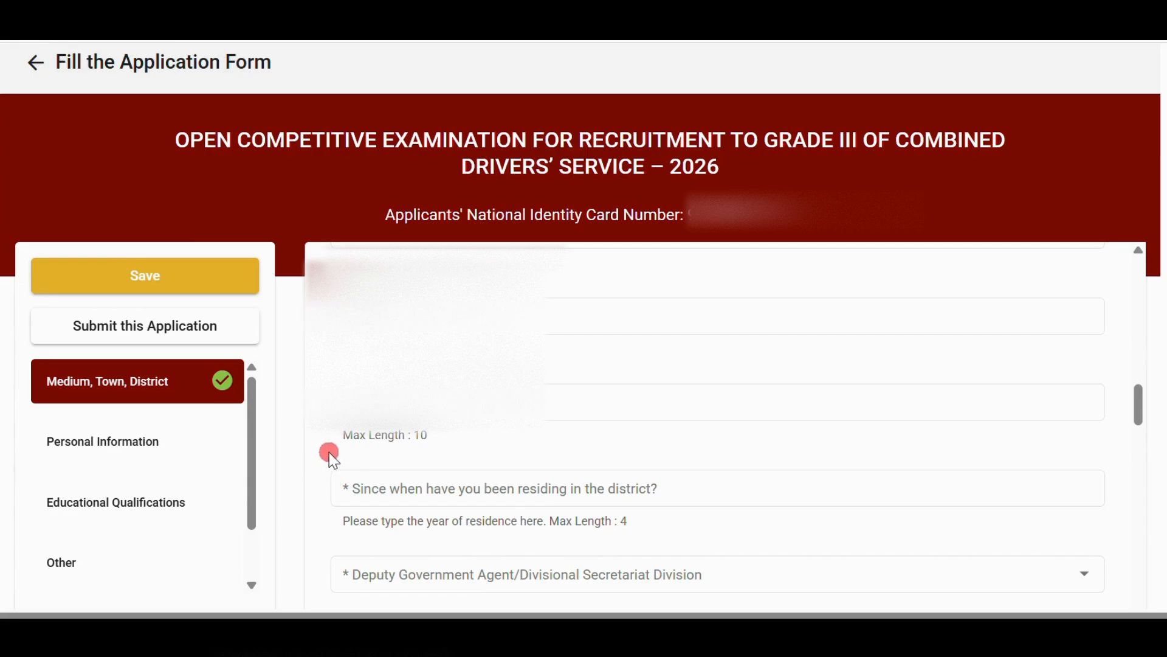
scroll(328, 457, down, 1)
scroll(326, 453, down, 1)
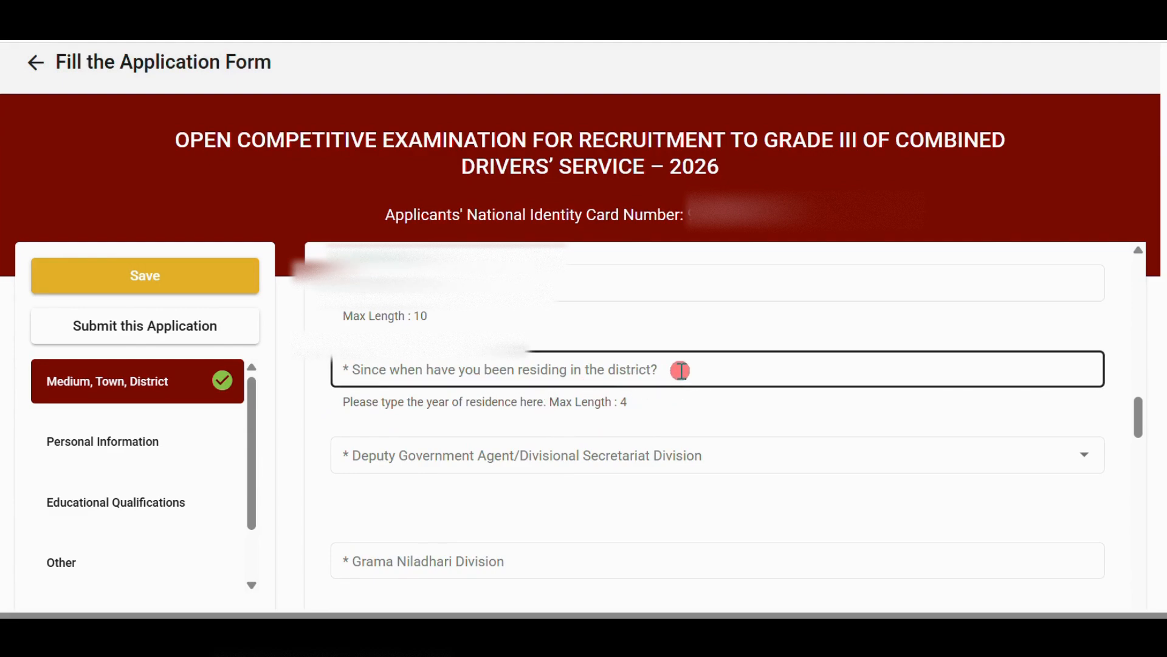
click(618, 369)
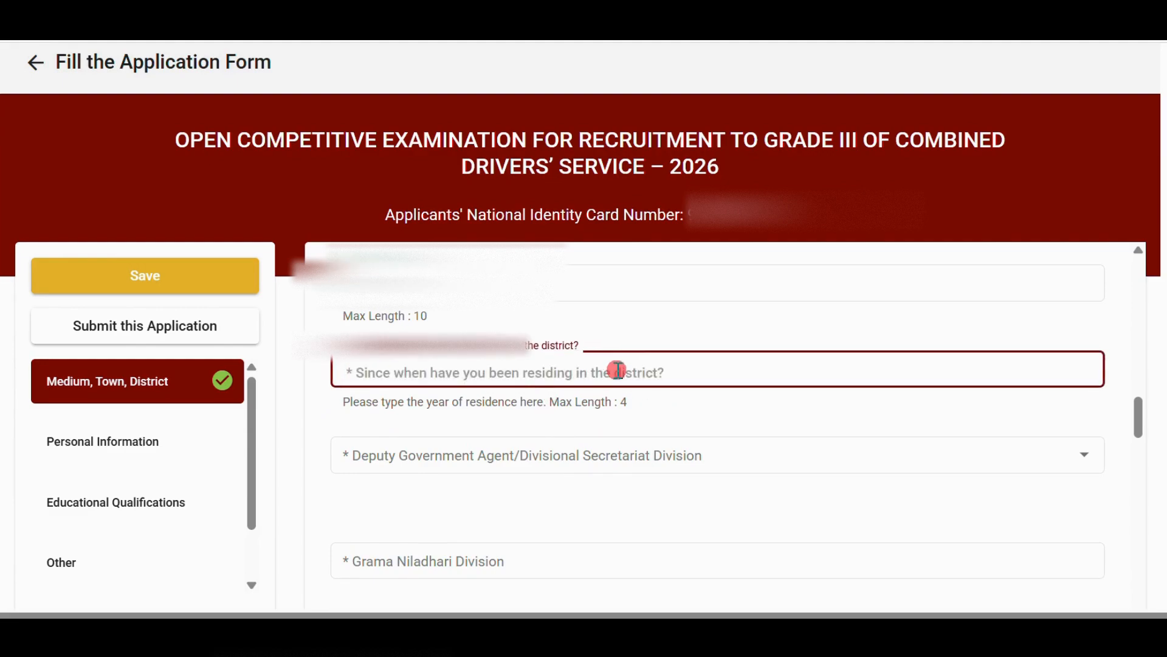
text(1995)
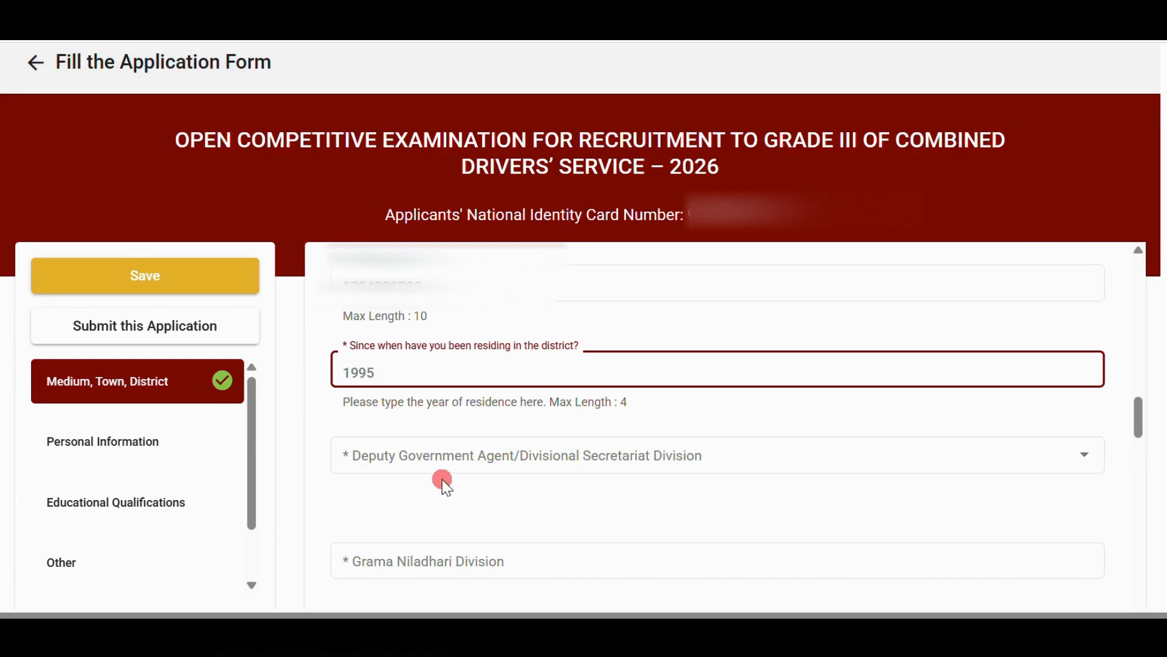
Set the Deputy Government Agent/Divisional Secretariat Division to 1121-Maharagama
click(470, 475)
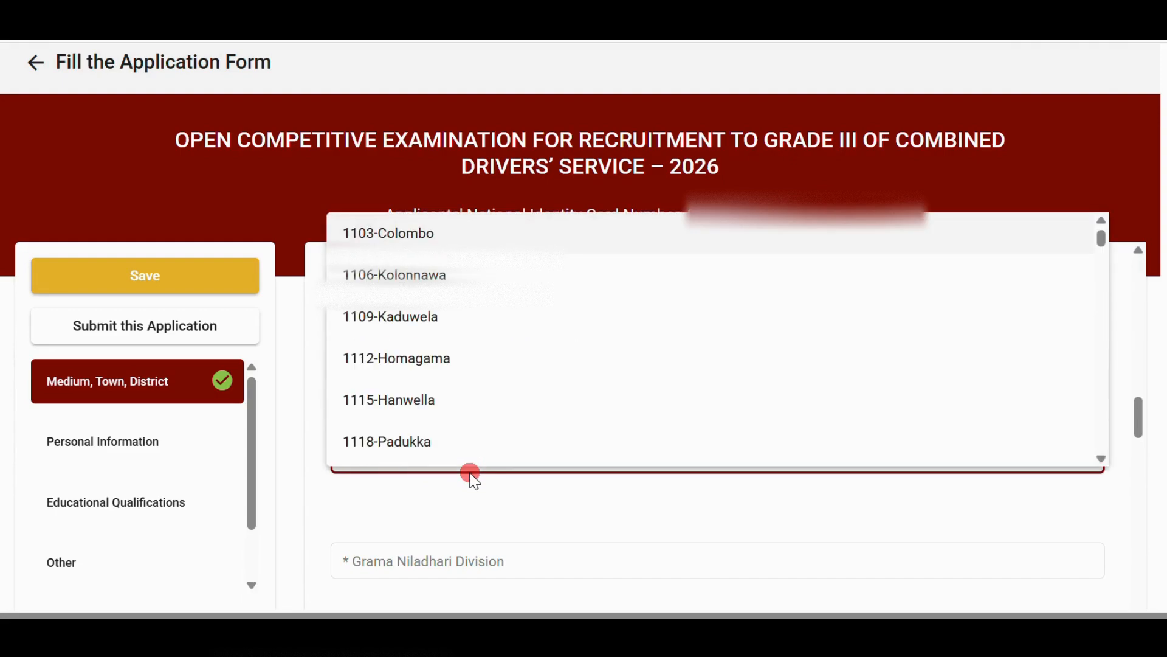
click(328, 473)
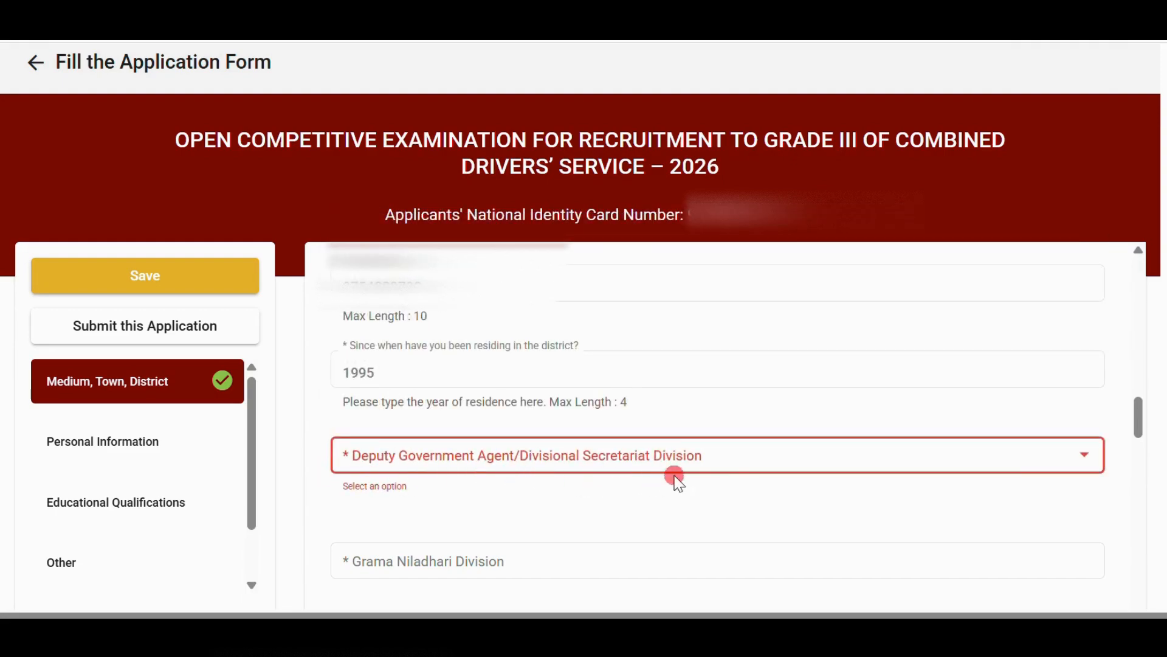
click(1083, 464)
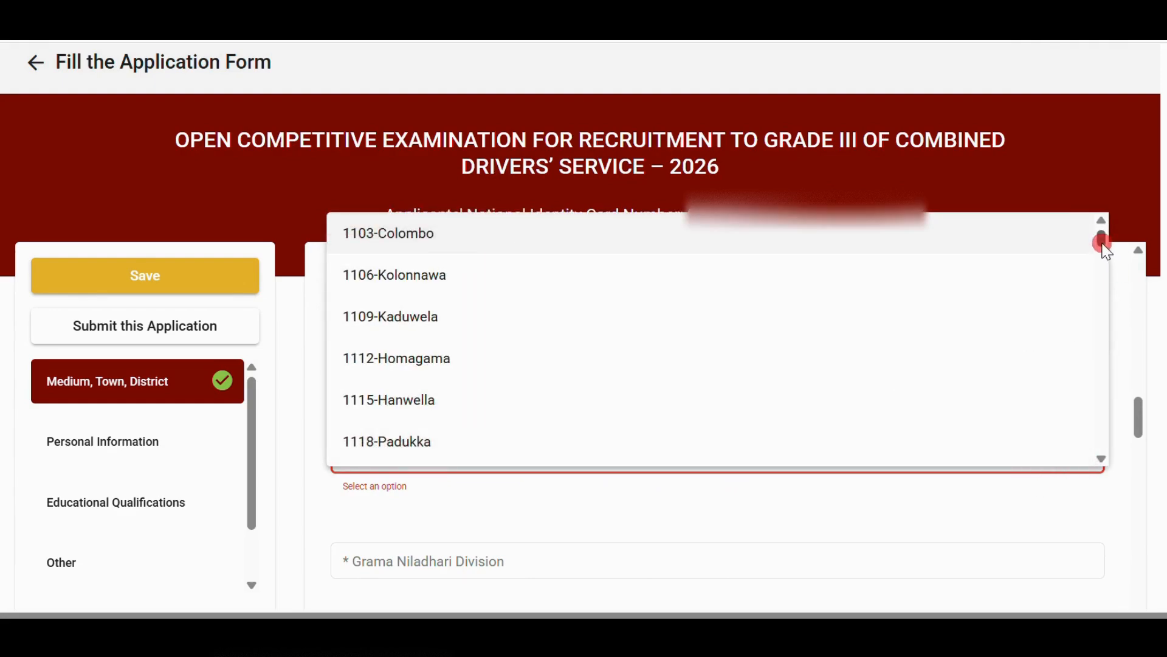
mouse_move(1102, 243)
mouse_down()
mouse_move(1104, 266)
mouse_move(1100, 243)
mouse_up()
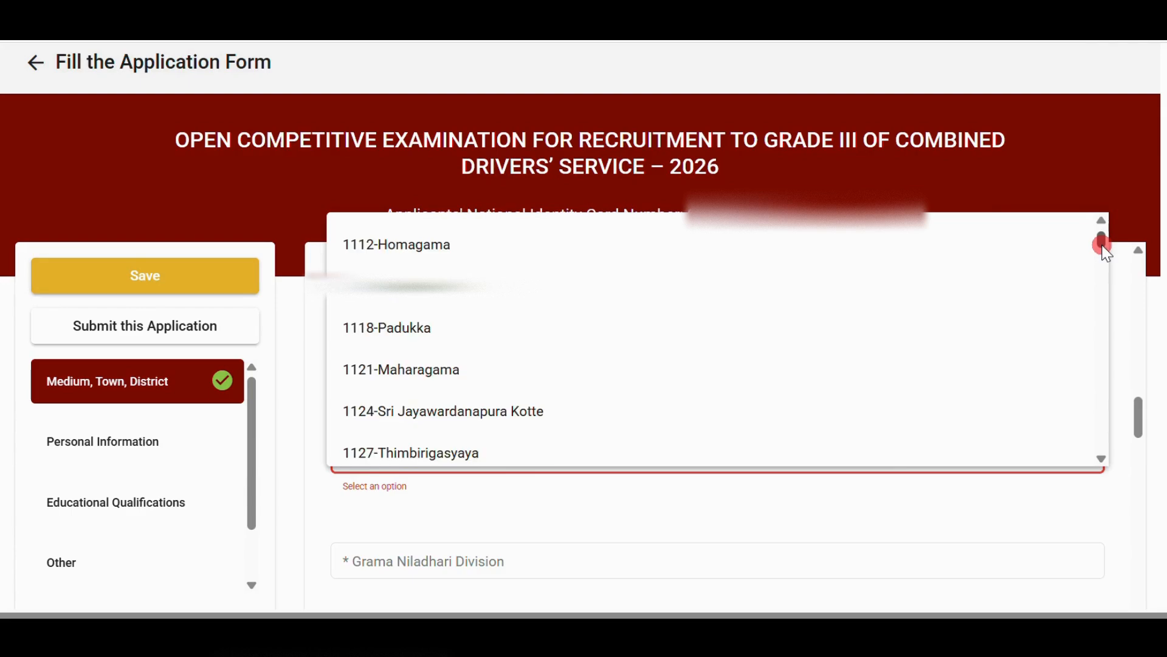
click(458, 374)
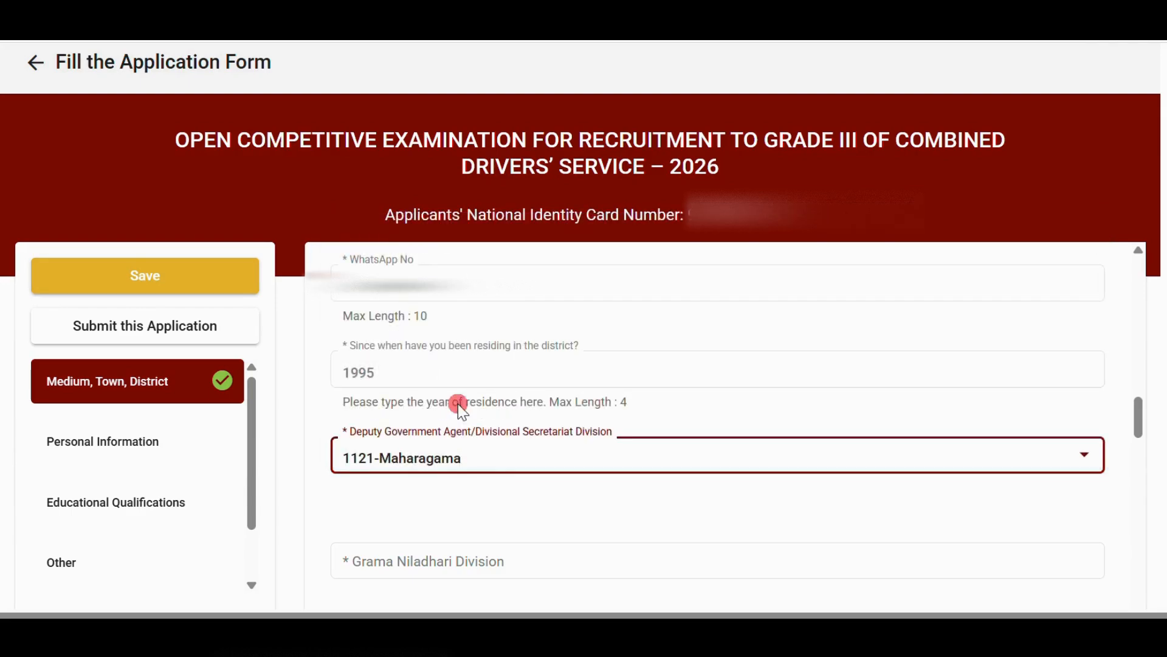
click(343, 516)
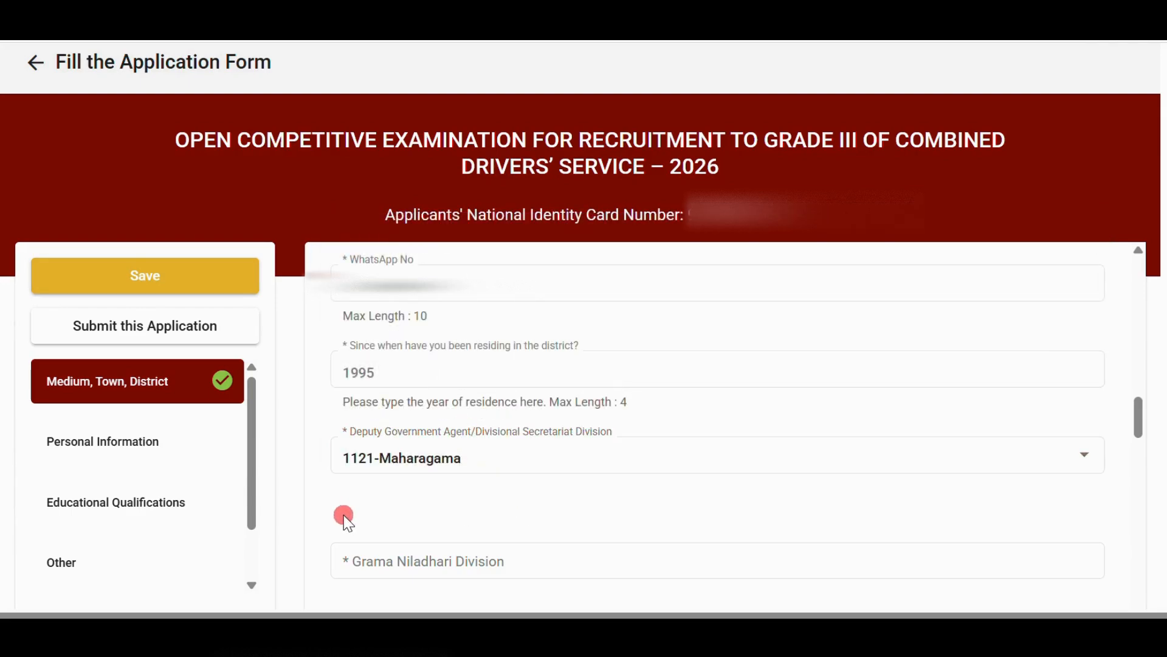
Enter 517 EGODAWATHTHA as the Grama Niladhari Division
scroll(345, 520, down, 2)
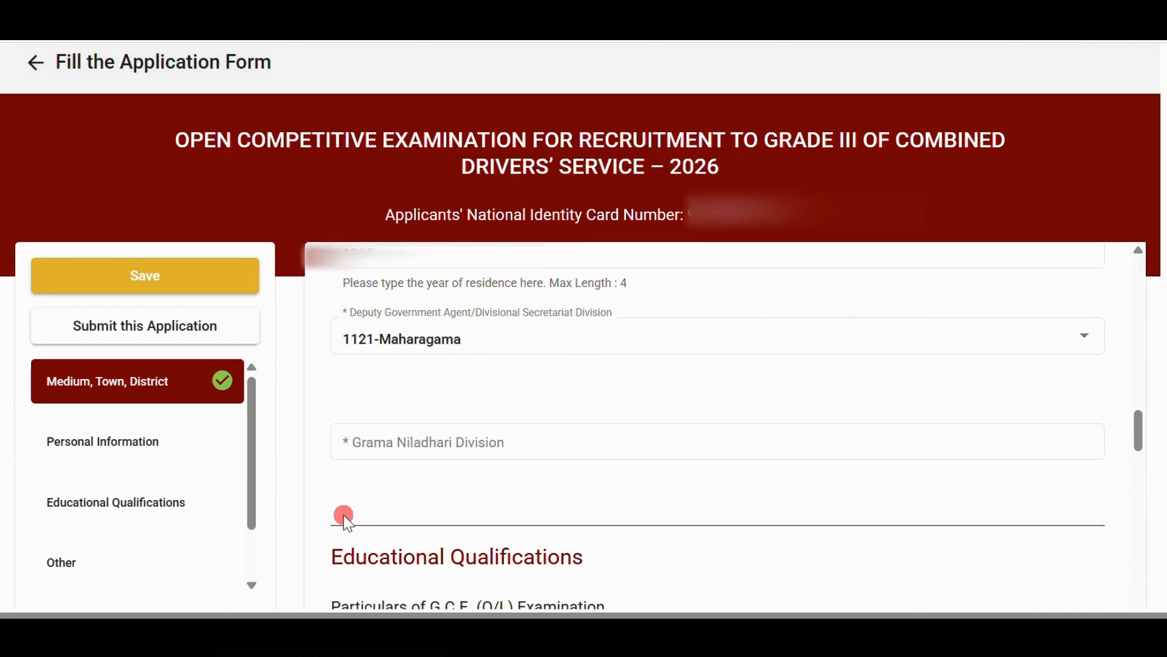
click(473, 439)
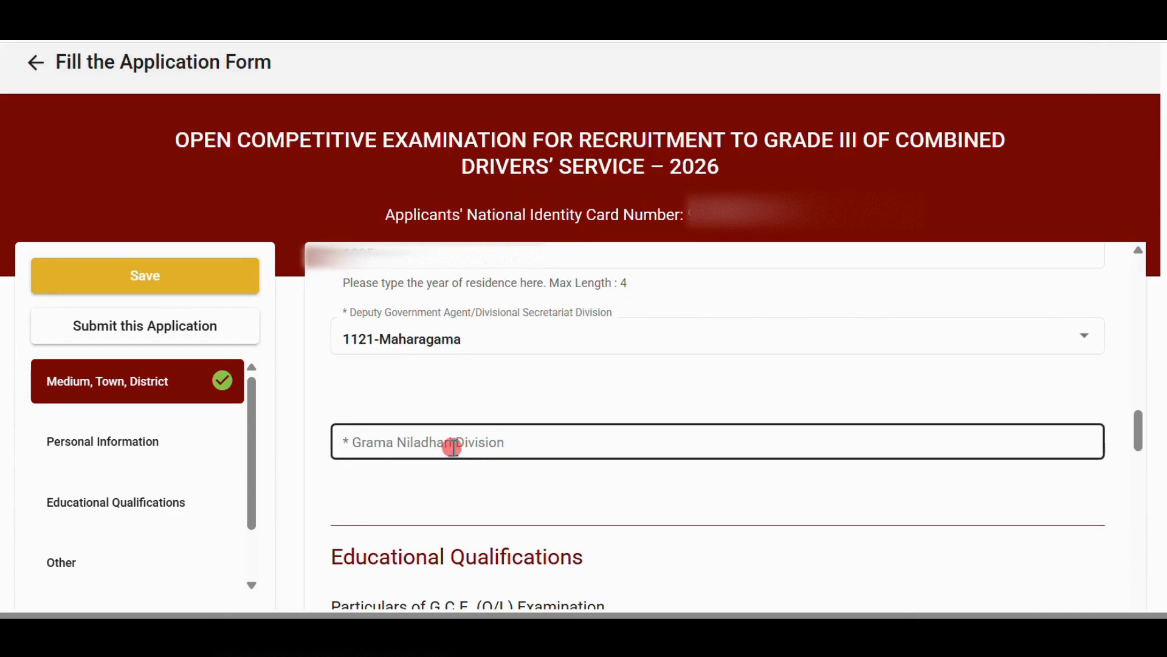
click(475, 449)
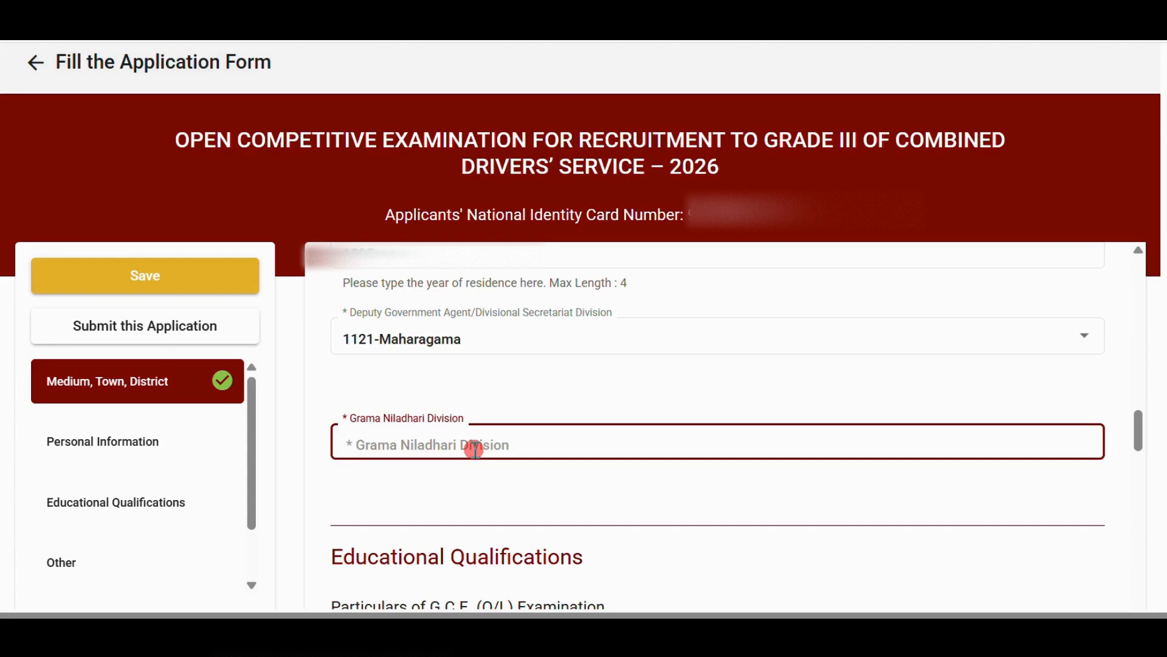
text(517)
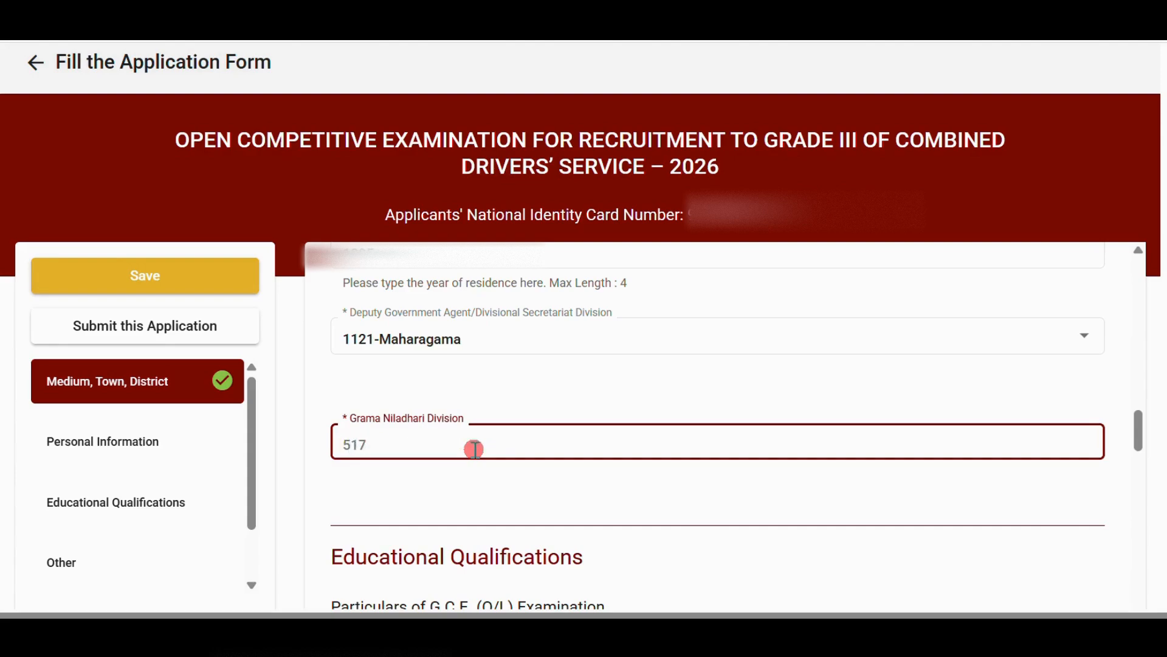
text( EGODAWATHTHA)
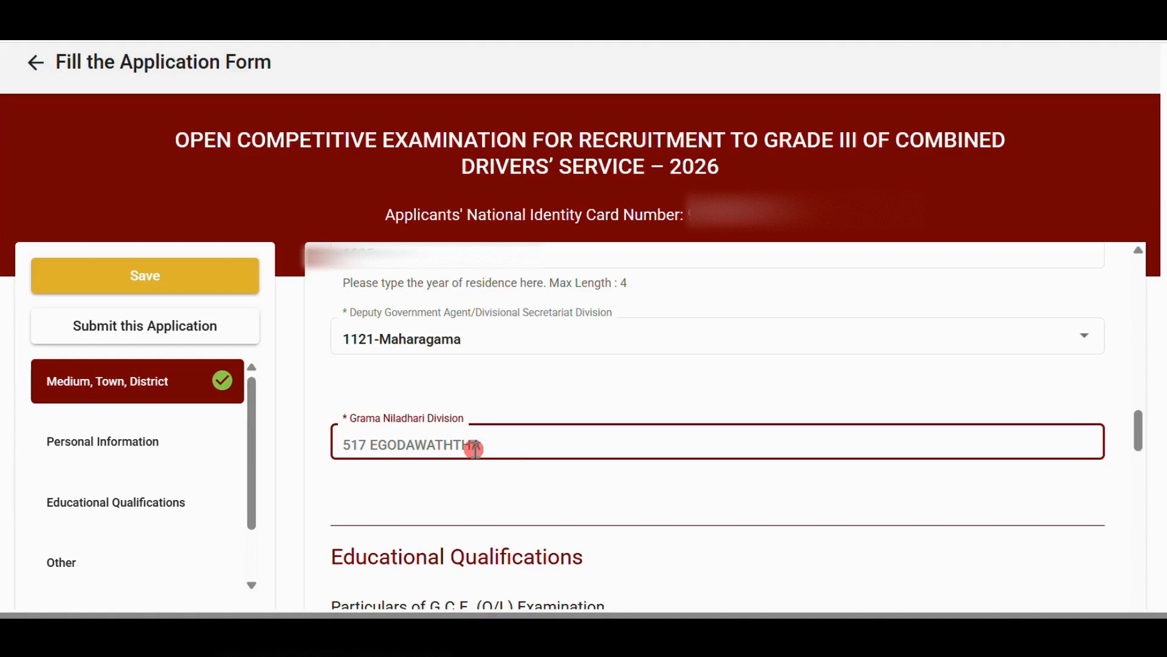
click(352, 493)
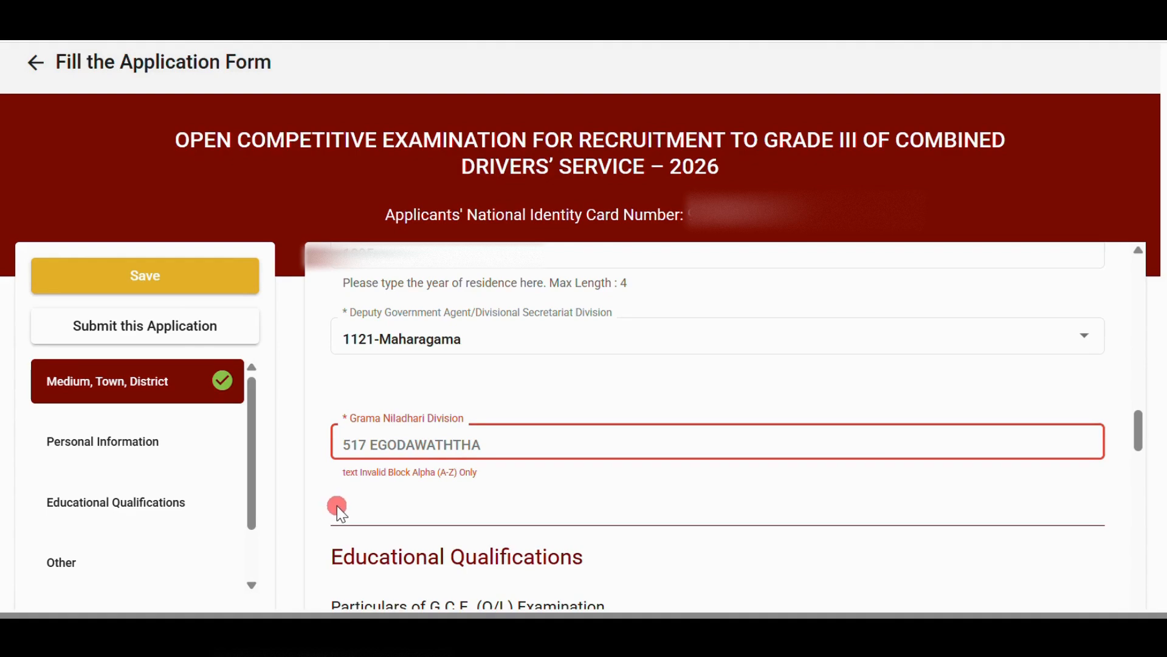
Remove the number 517 from the Grama Niladhari Division, keeping only the division name in block letters
click(369, 444)
key(BackSpace)
key(BackSpace)
key(BackSpace)
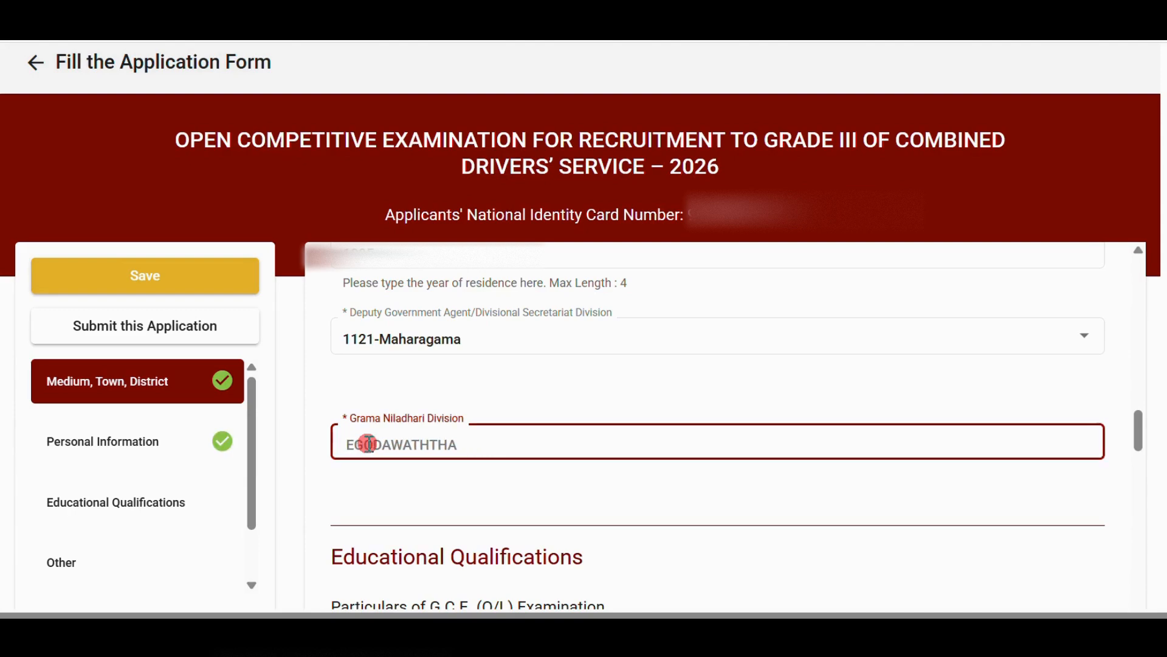
click(481, 491)
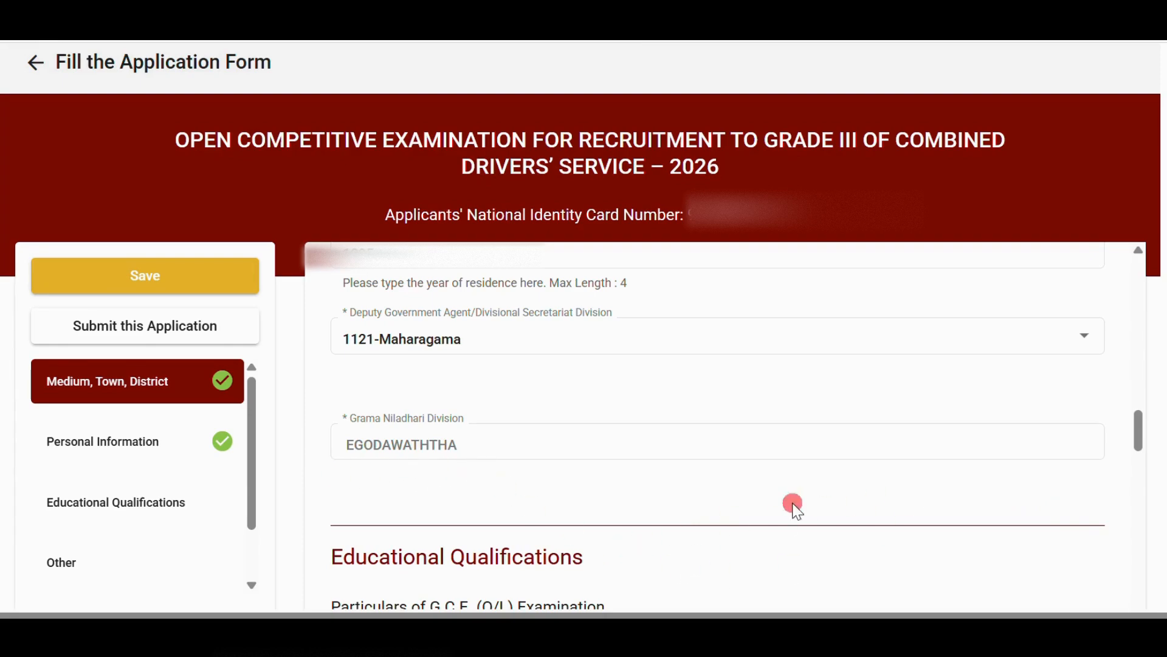
Enter 2011 as the year of the G.C.E. (O/L) Examination under Educational Qualifications
scroll(991, 493, down, 3)
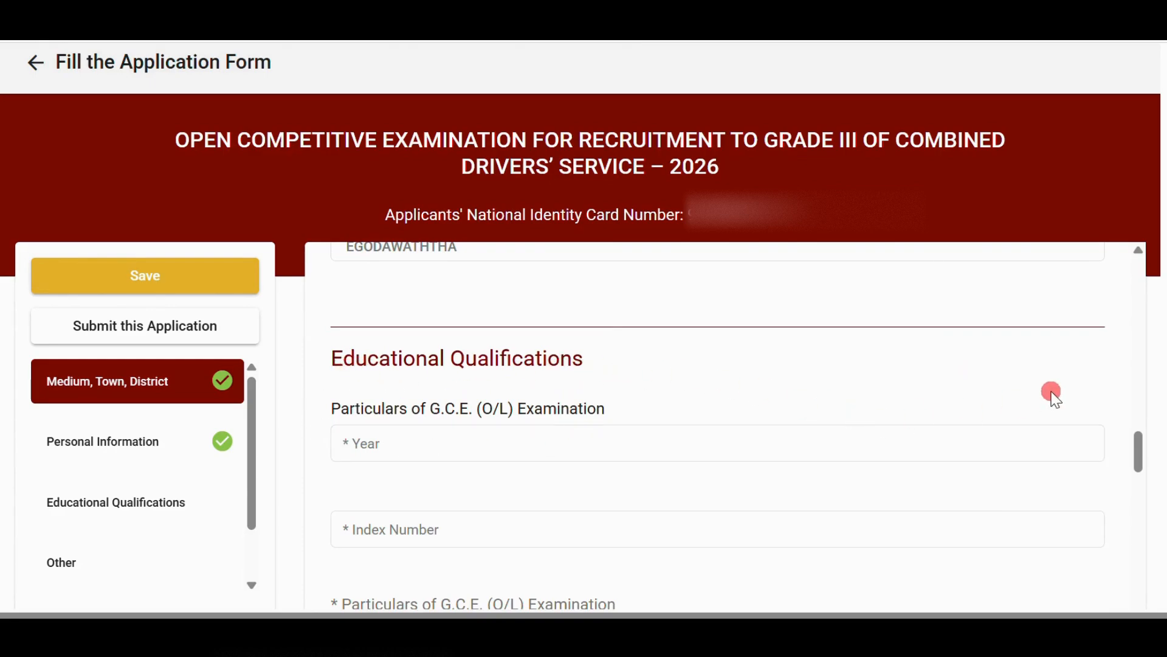
scroll(1052, 392, down, 1)
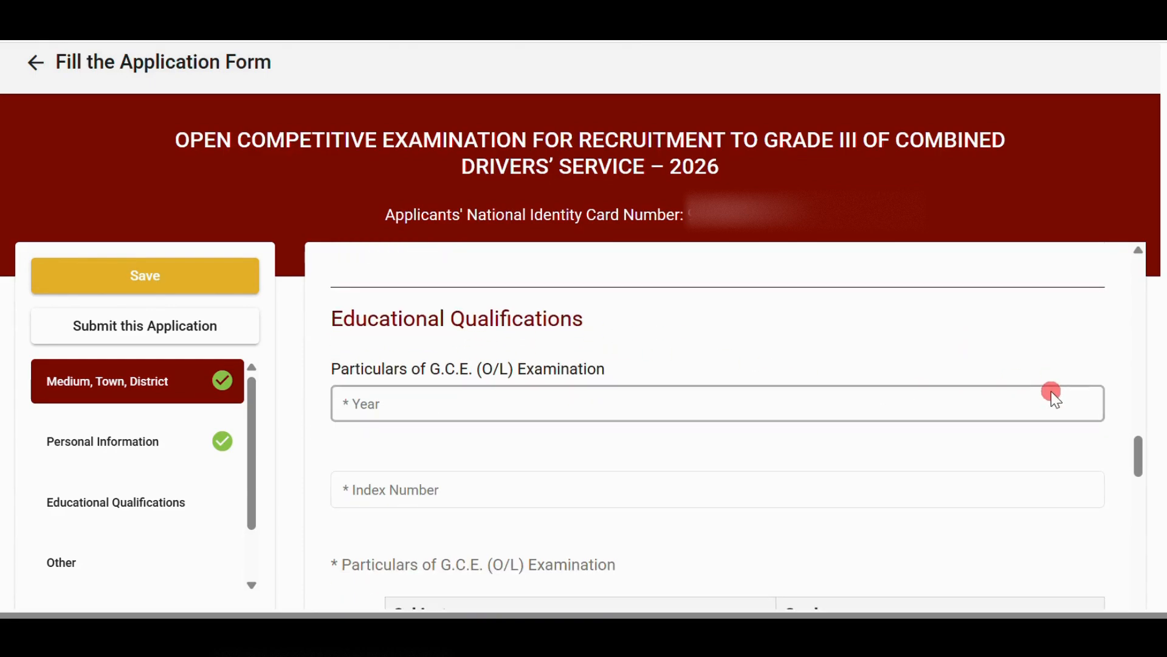
click(921, 411)
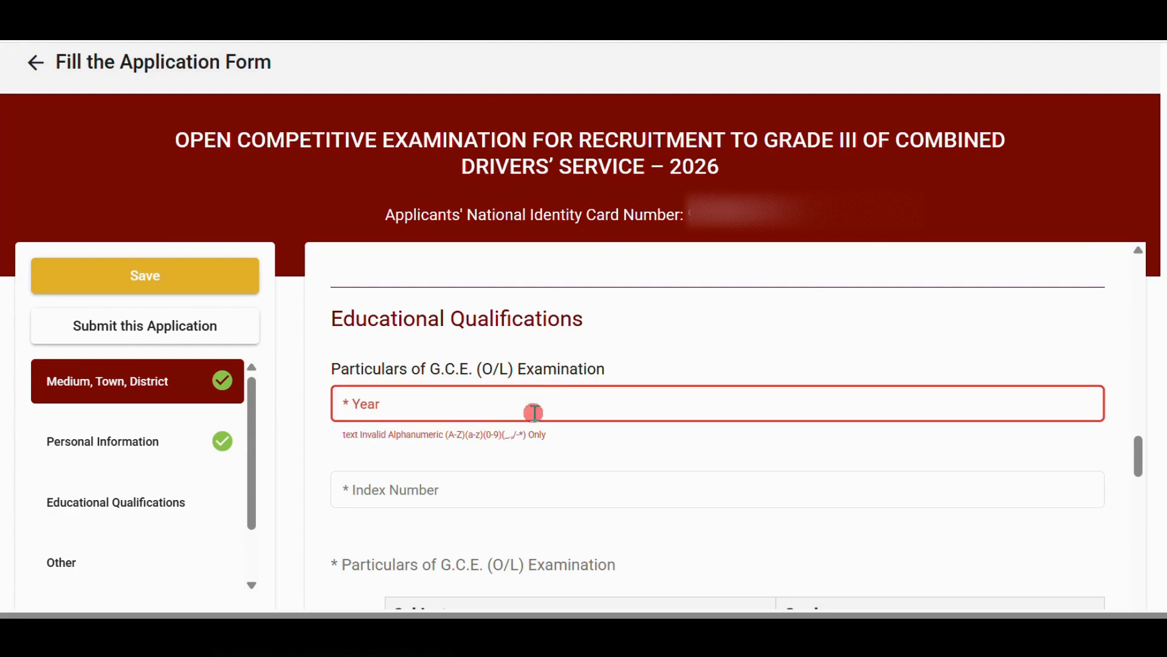
click(483, 411)
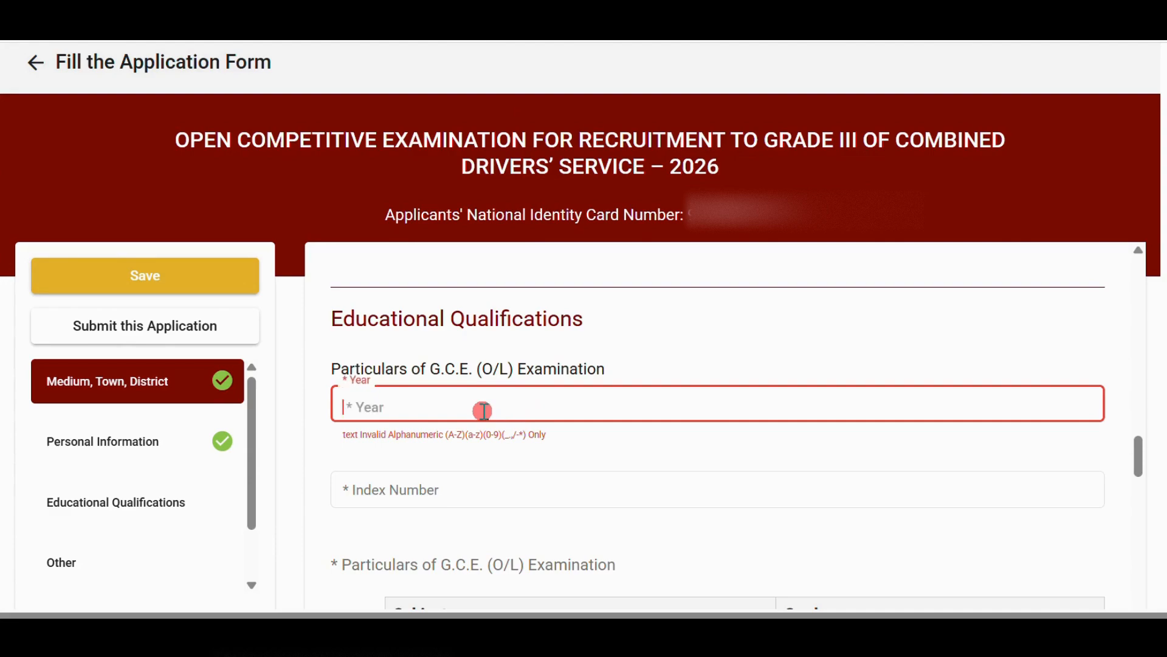
text(2011)
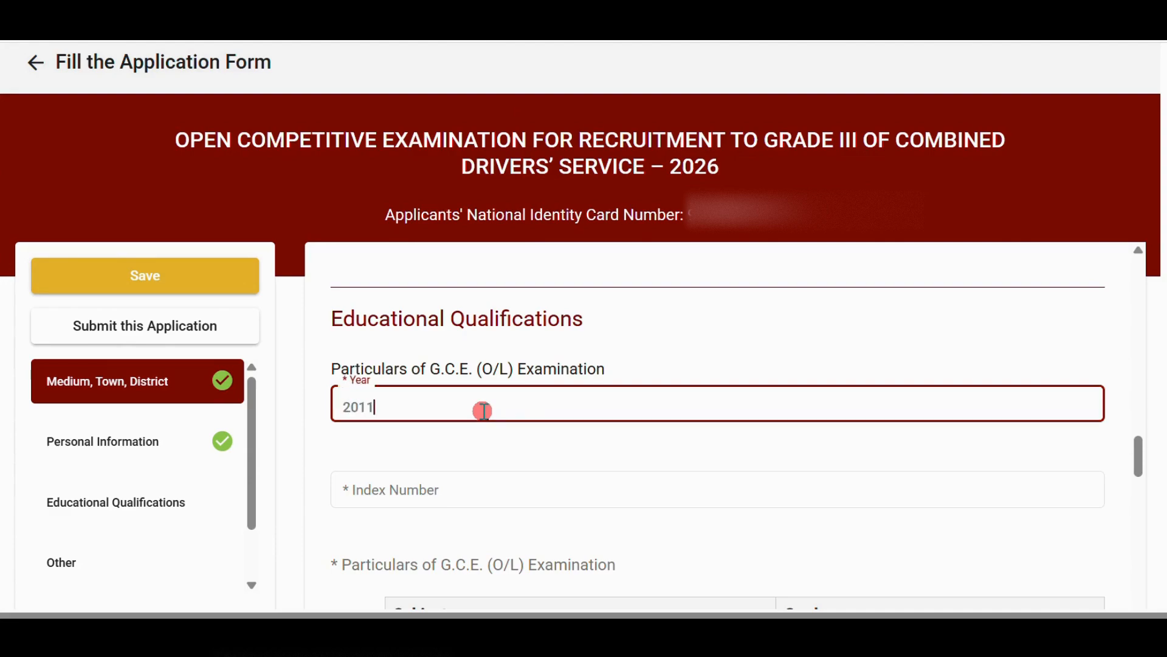
Enter the G.C.E. (O/L) index number and add a subject row for SINHALA with grade C
click(602, 486)
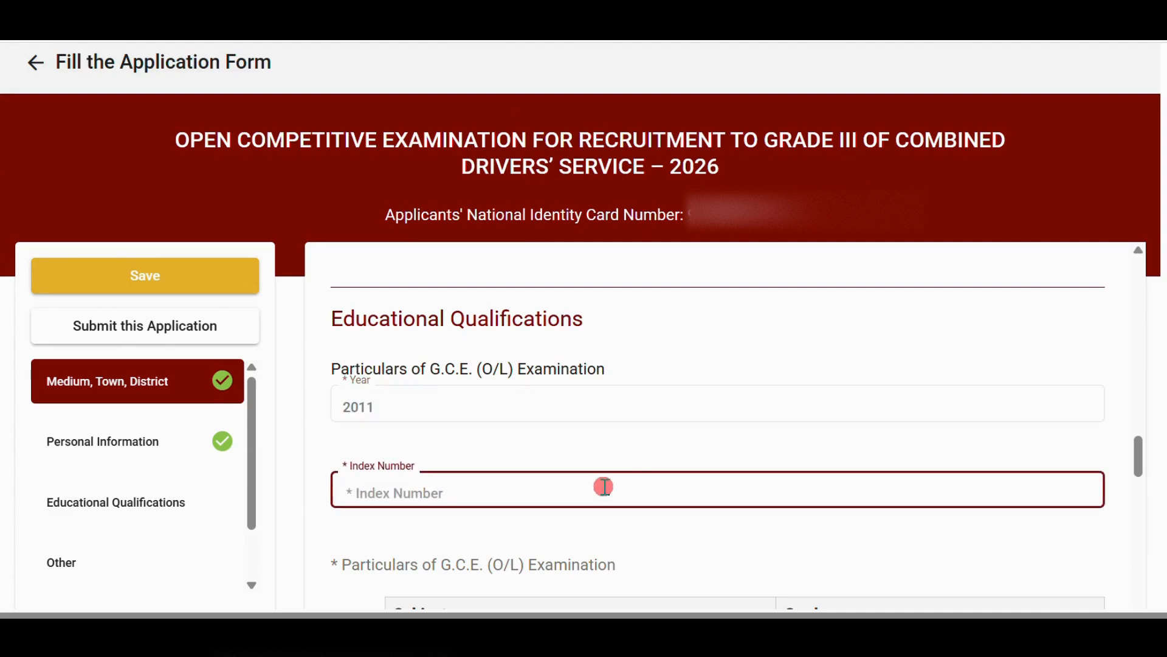
text(123456)
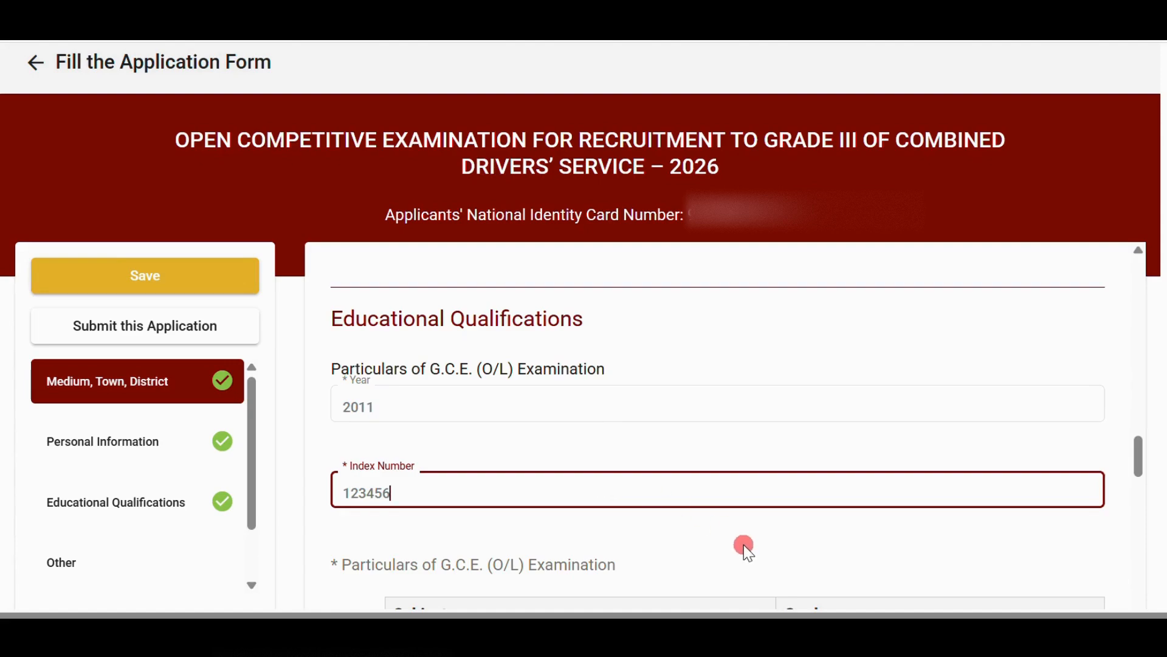
scroll(1130, 538, down, 5)
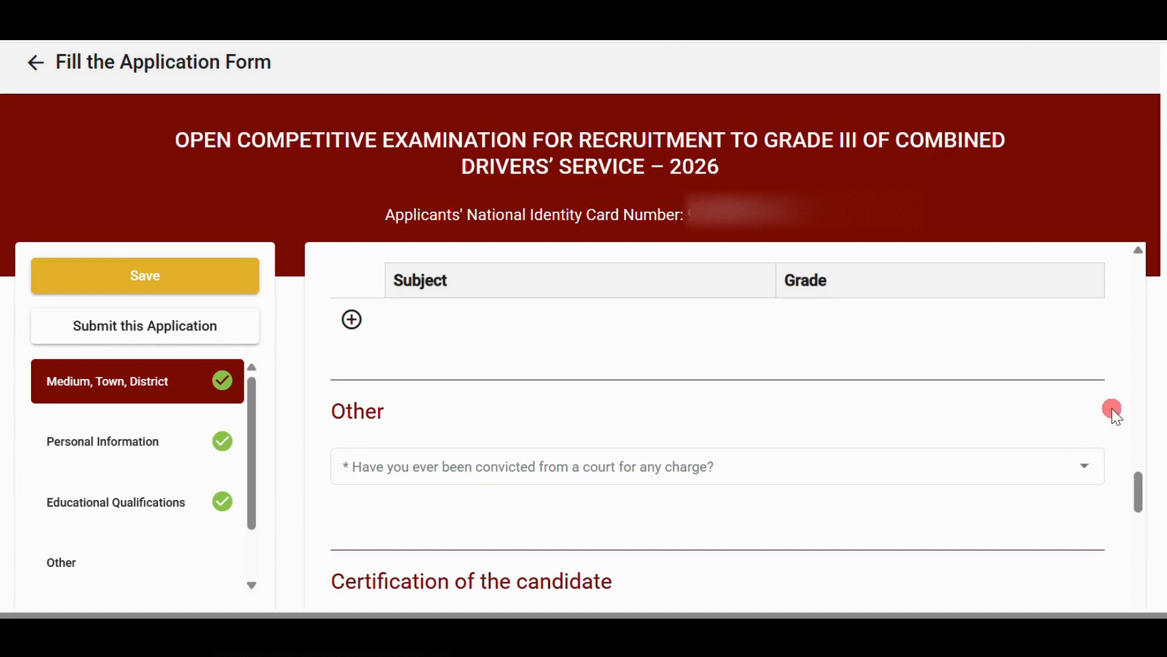
scroll(1116, 416, up, 2)
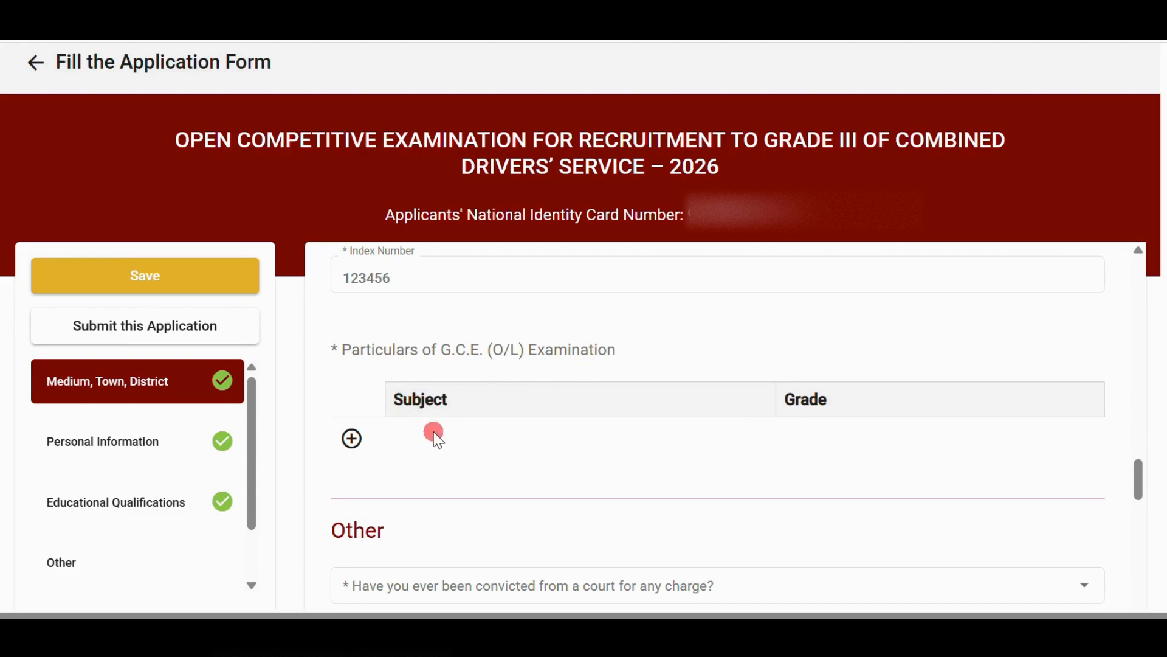
click(352, 444)
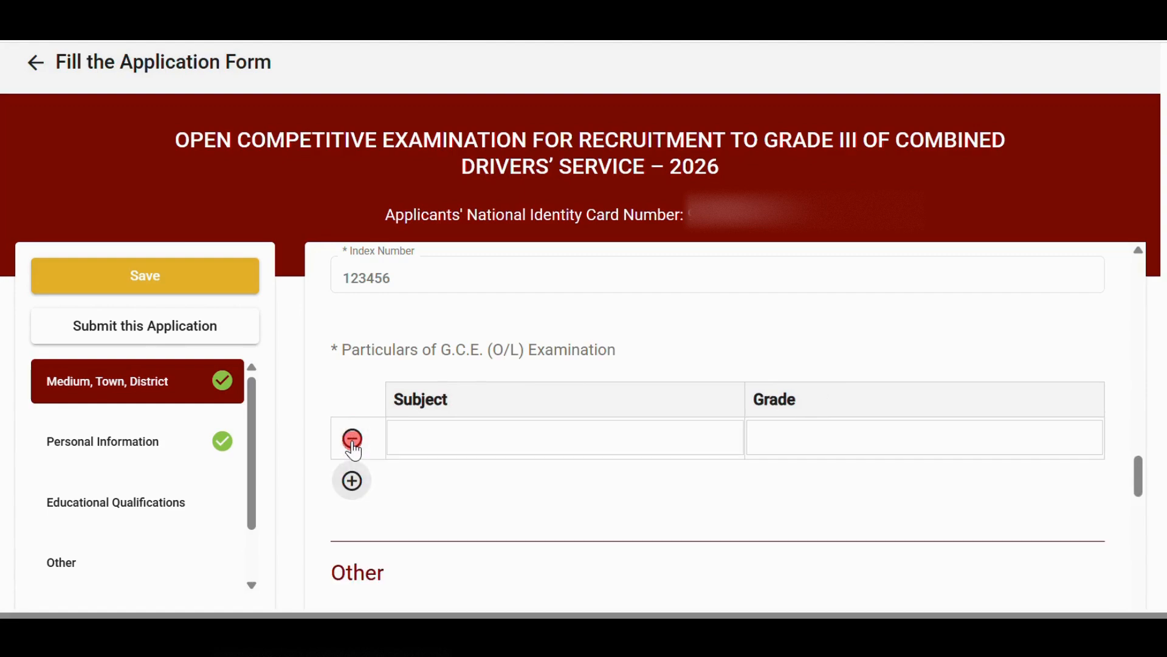
click(508, 432)
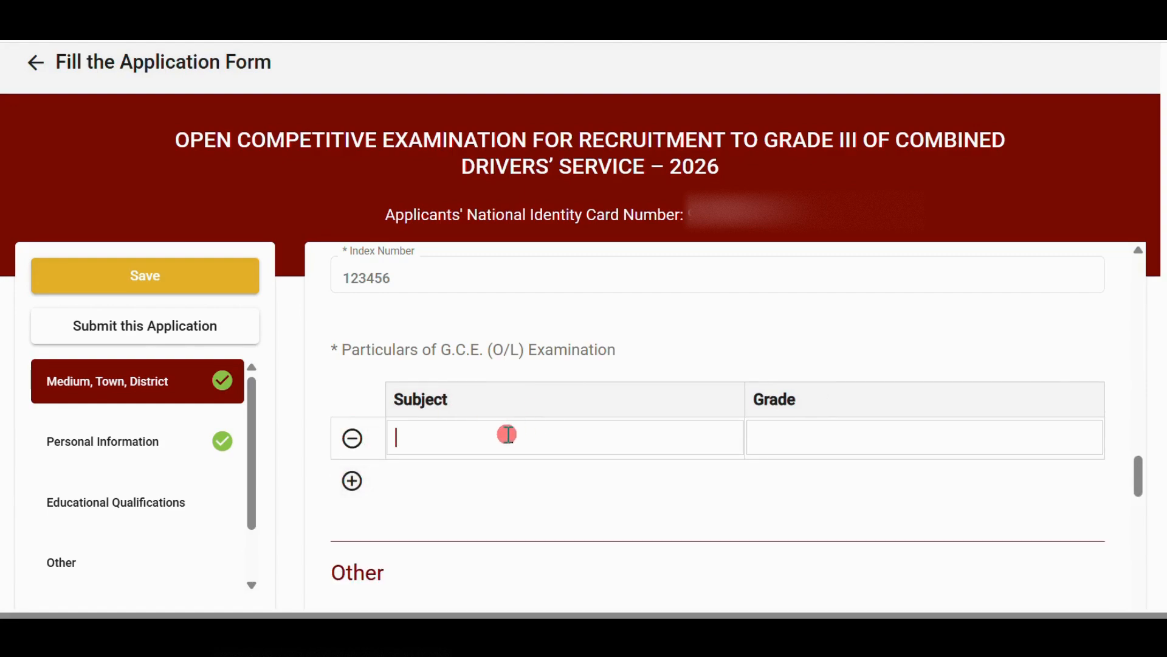
text(SINHALA)
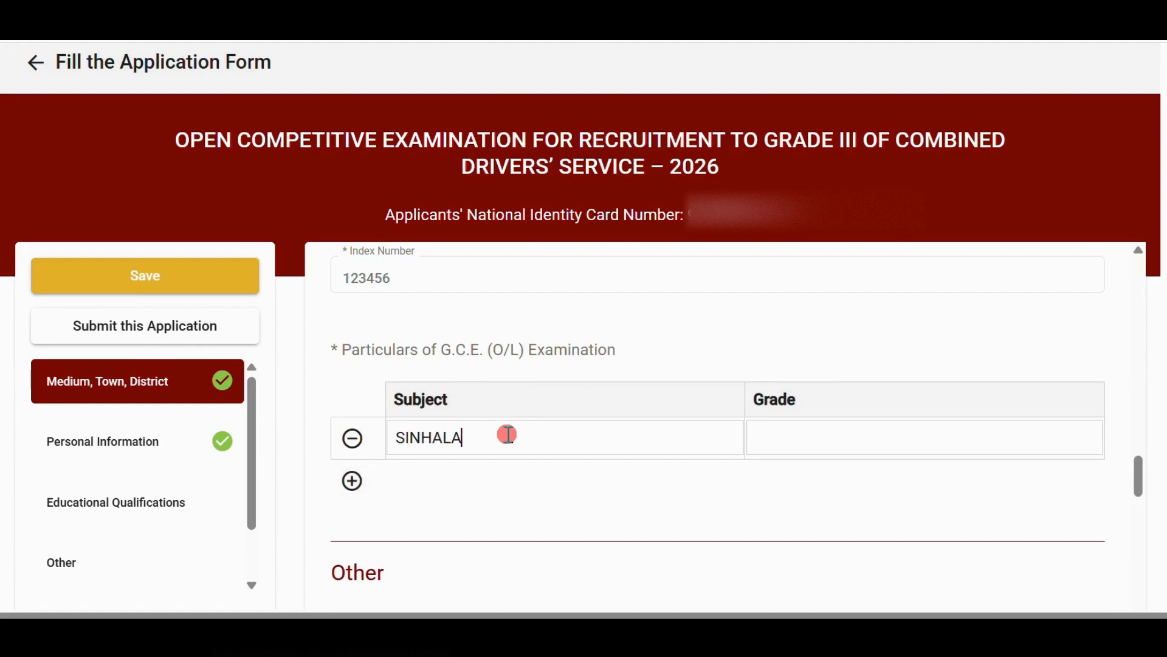
click(795, 442)
text(C)
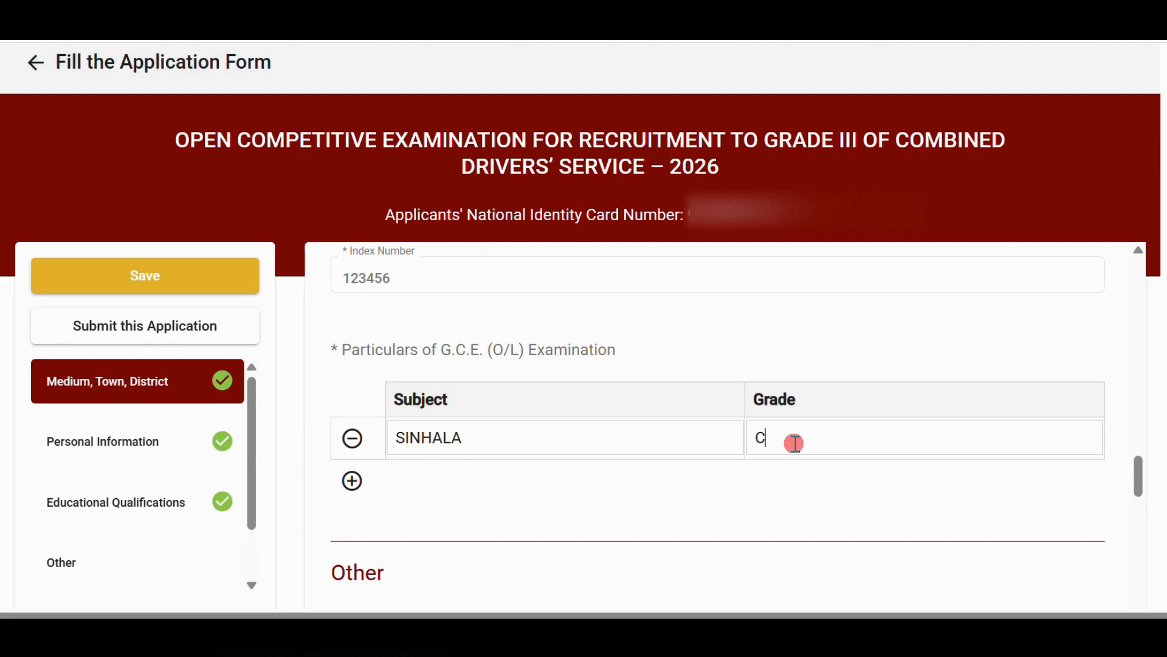
Add a second G.C.E. (O/L) subject row for MATHEMATICS with grade S
click(348, 483)
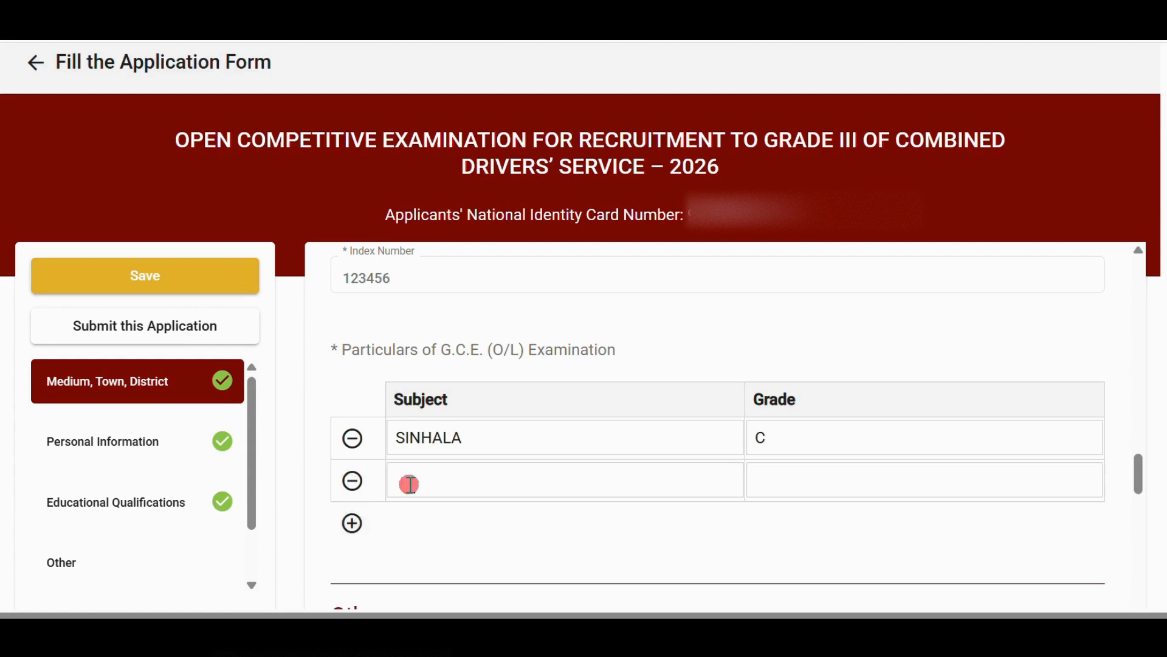
text(MA)
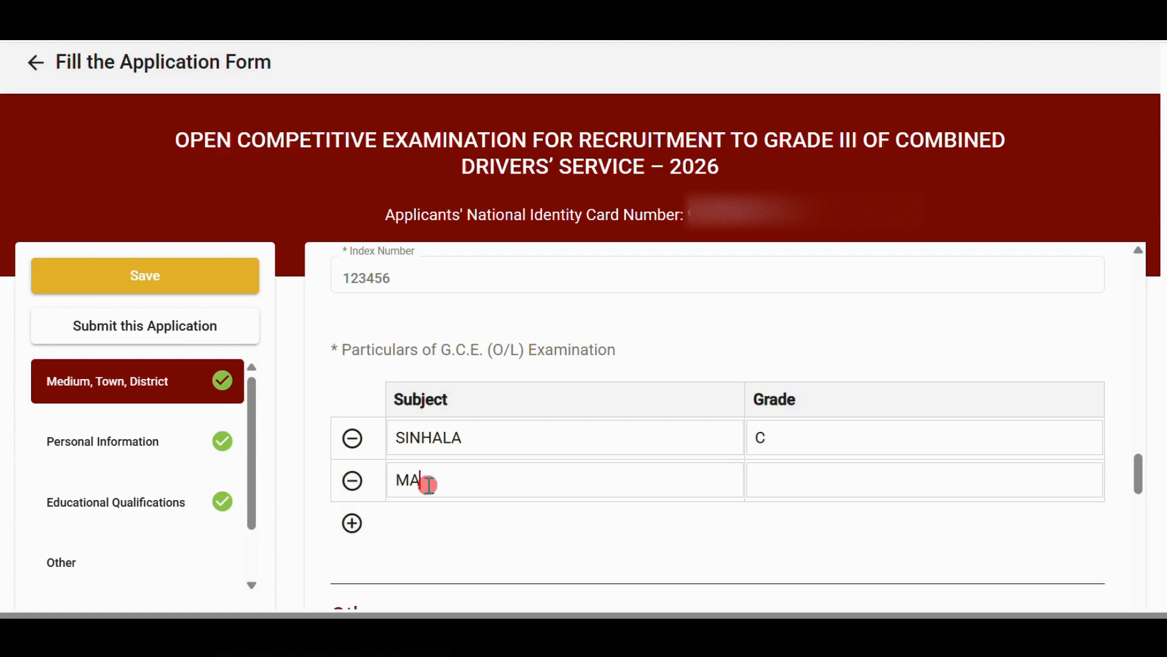
text(THEMATICS)
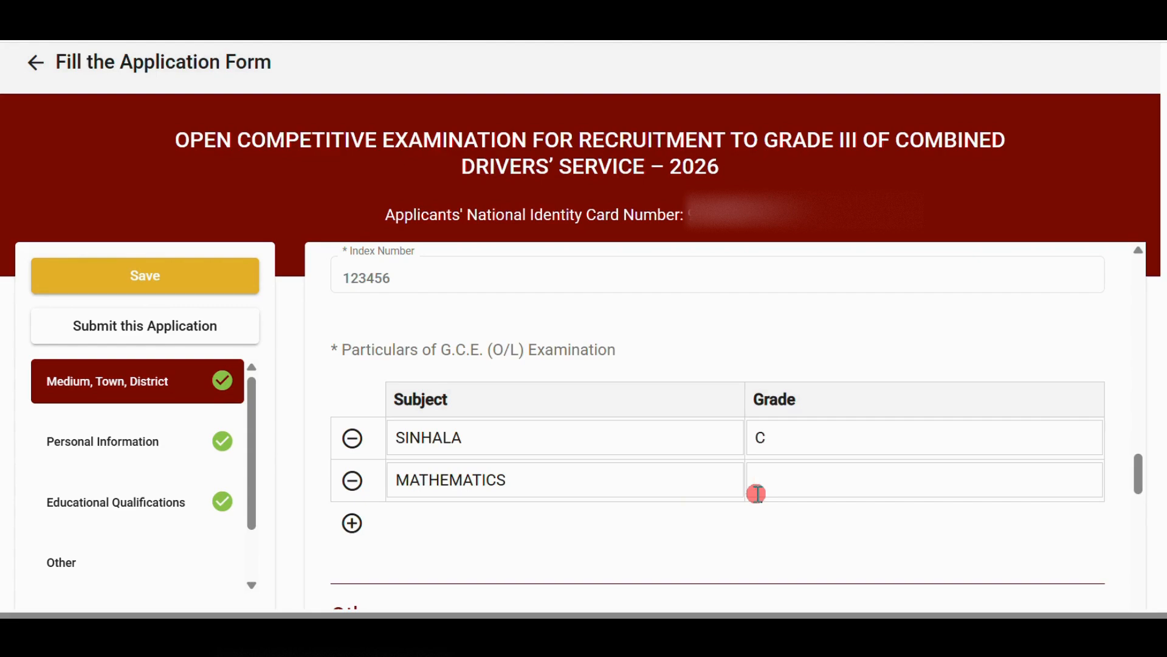
text(S)
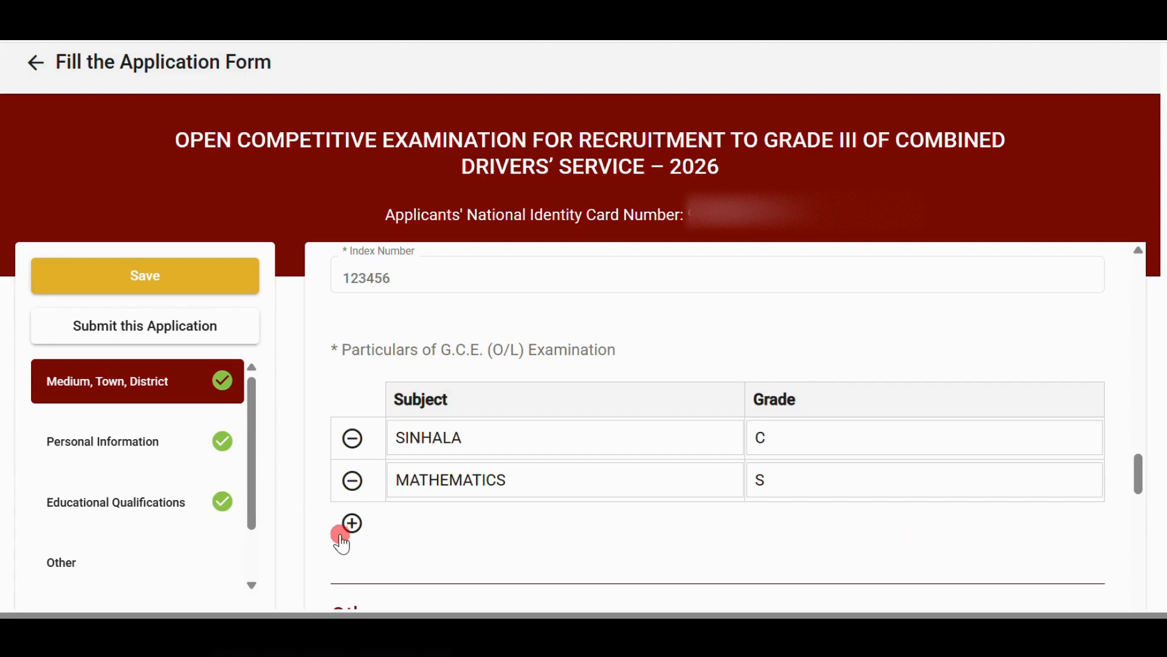
Answer No to the question about ever having been convicted by a court for any charge
scroll(1006, 556, down, 3)
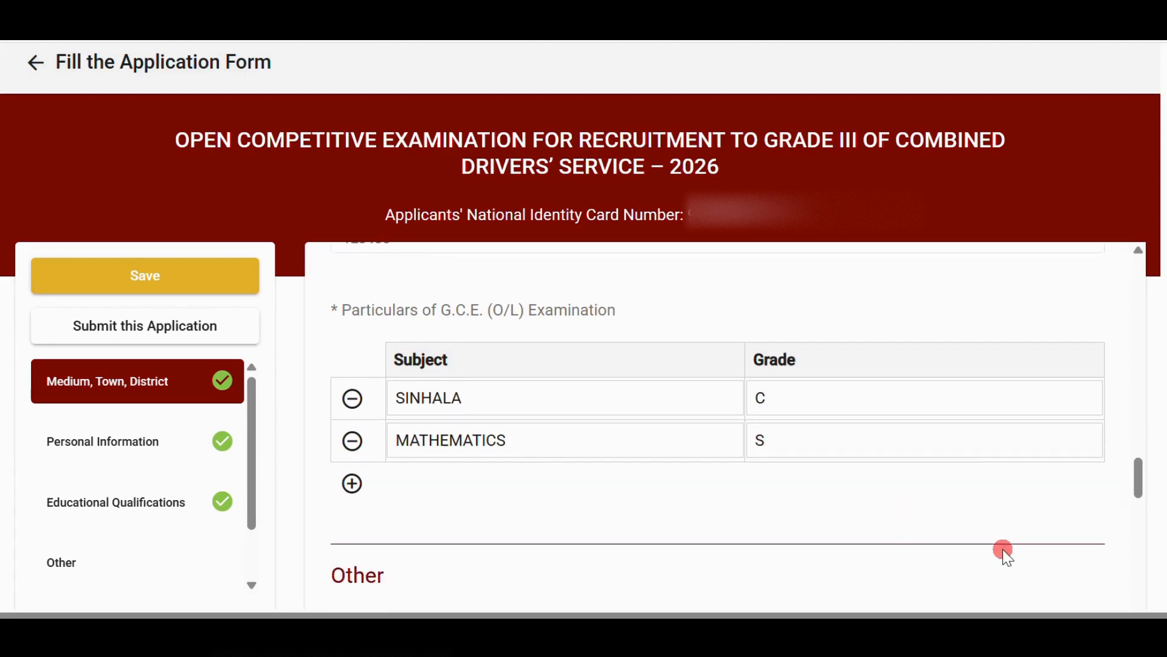
scroll(1006, 556, down, 1)
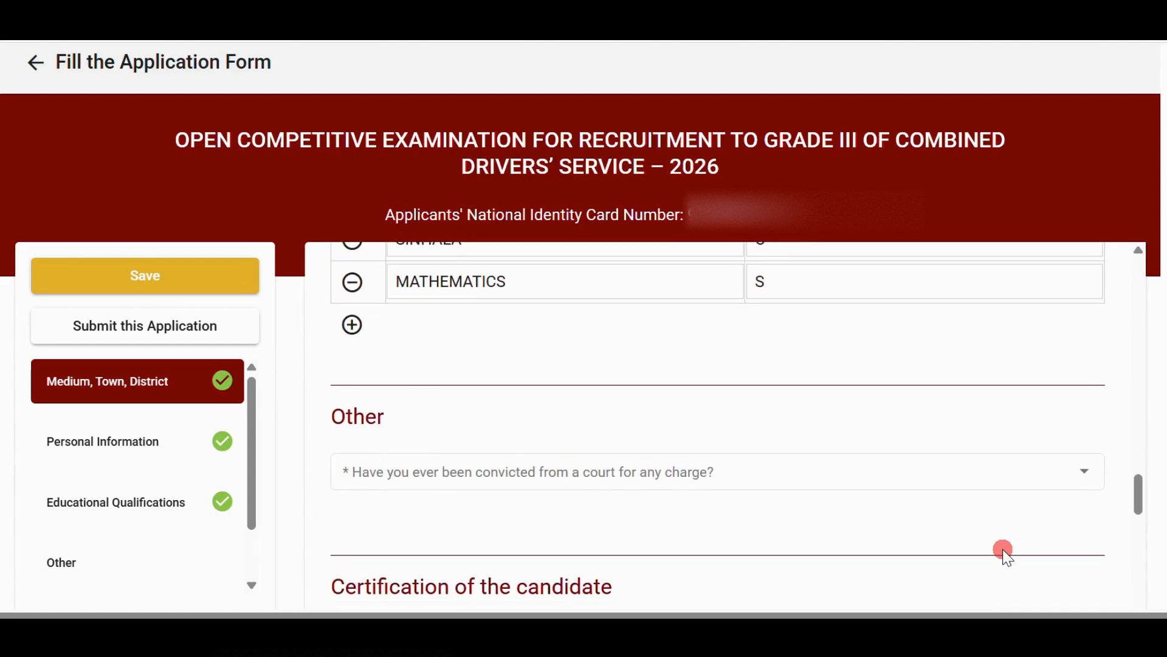
scroll(1006, 556, down, 1)
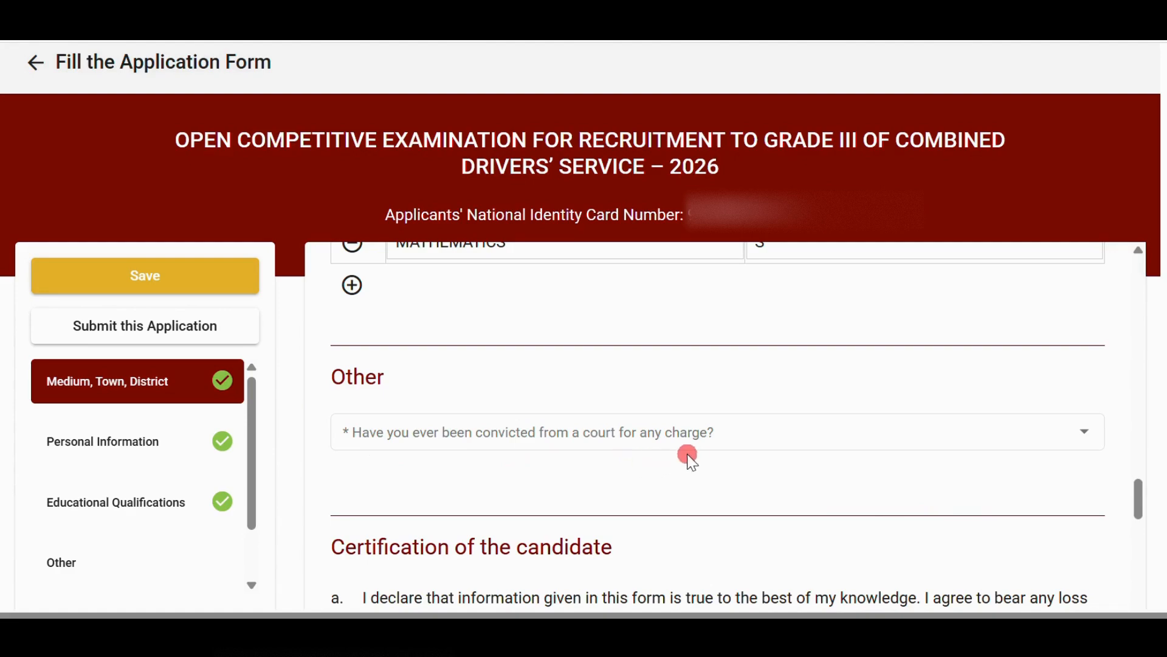
click(1088, 436)
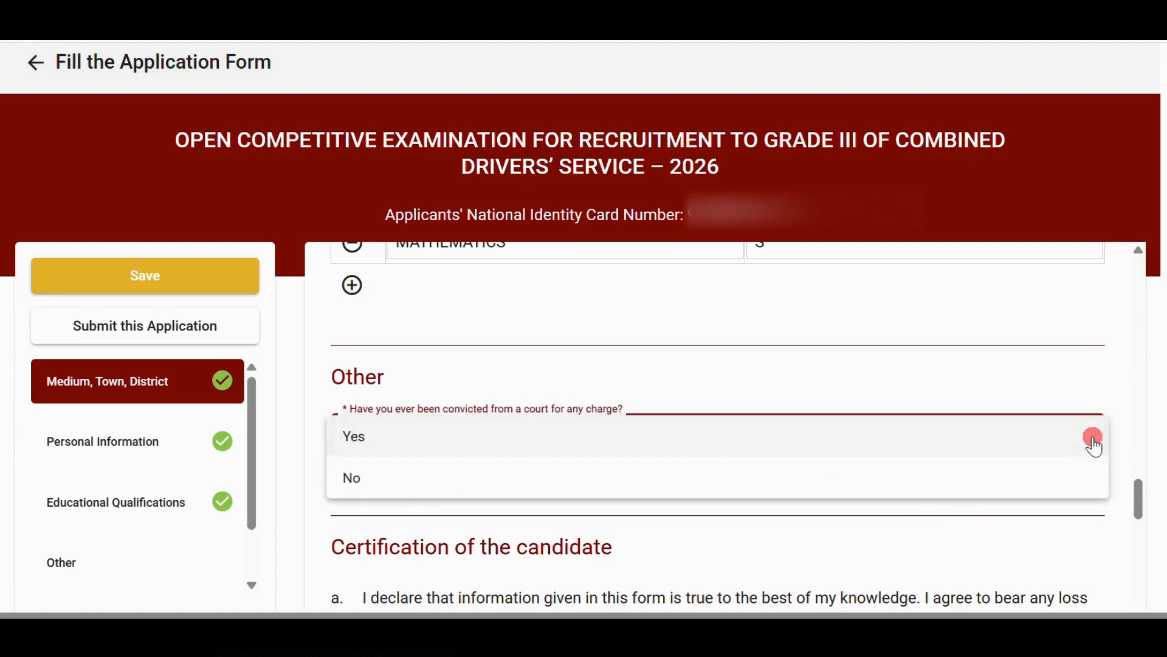
click(380, 477)
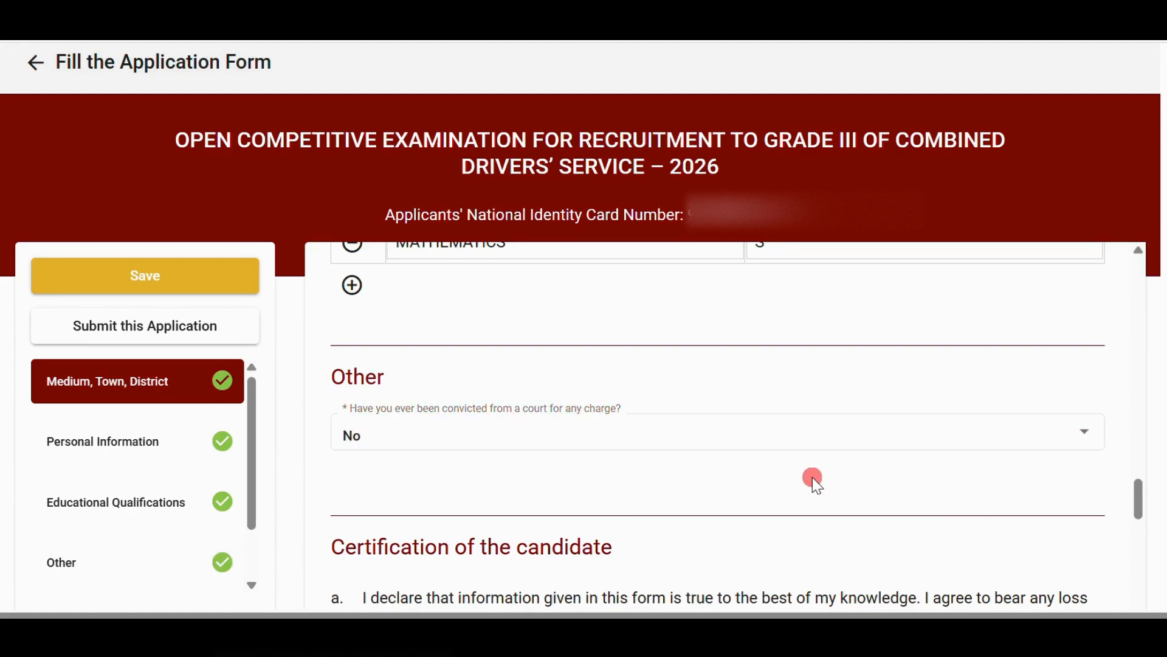
Enter the applicant's name as the signature under Certification of the candidate
scroll(812, 476, down, 2)
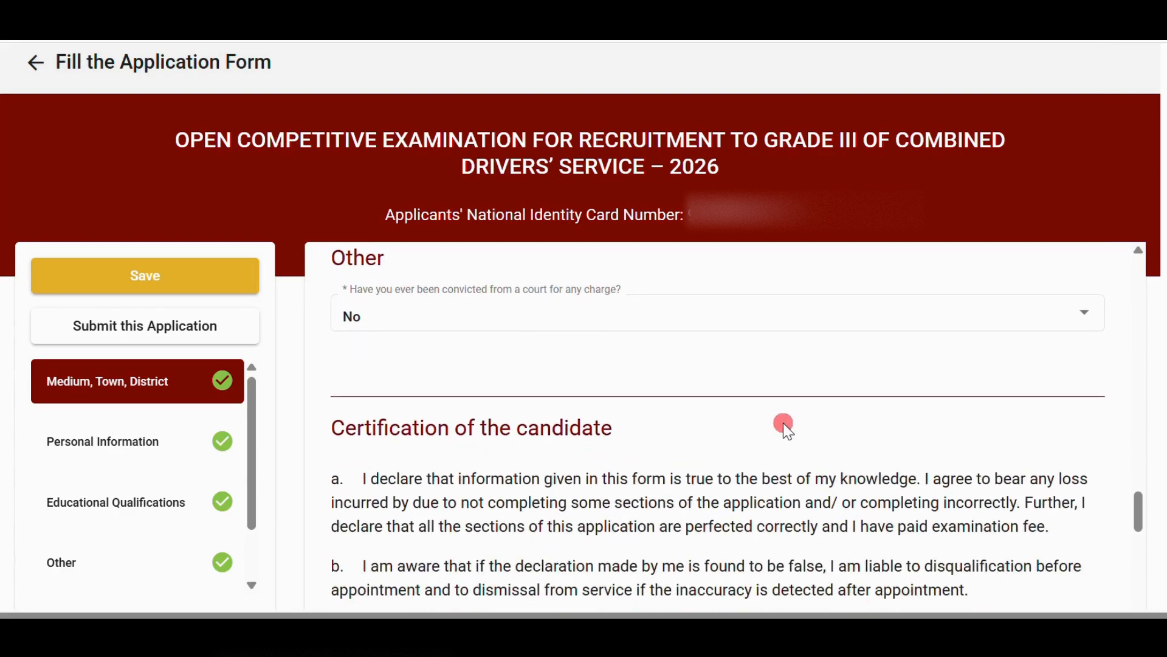
scroll(784, 423, down, 4)
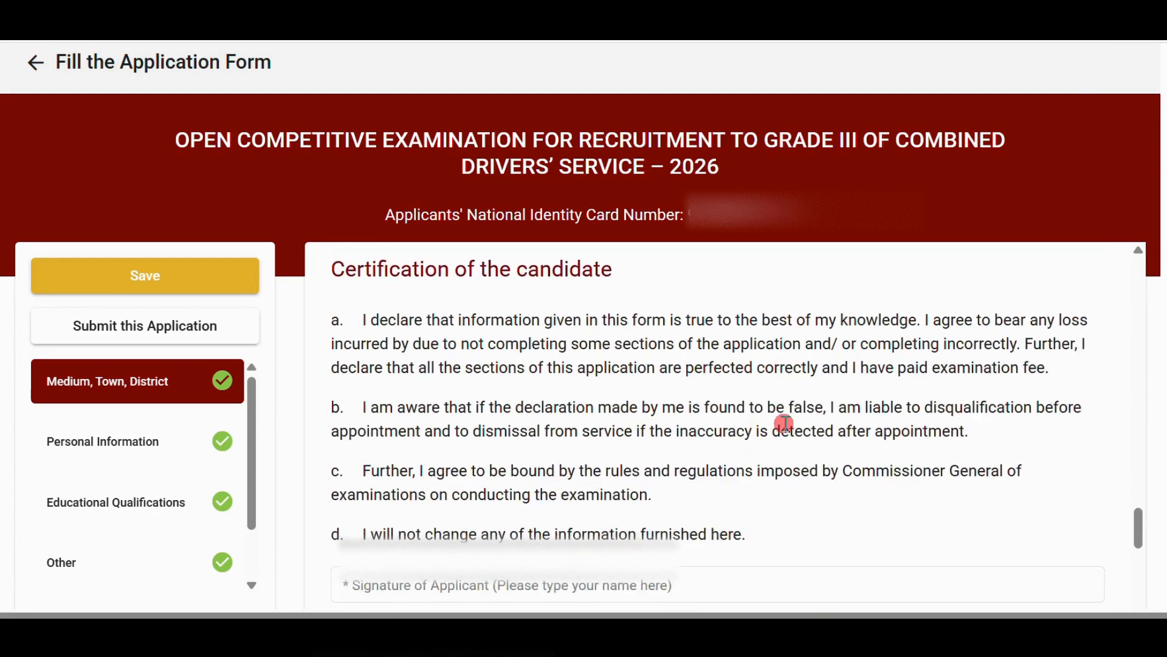
scroll(784, 423, down, 1)
scroll(783, 424, down, 1)
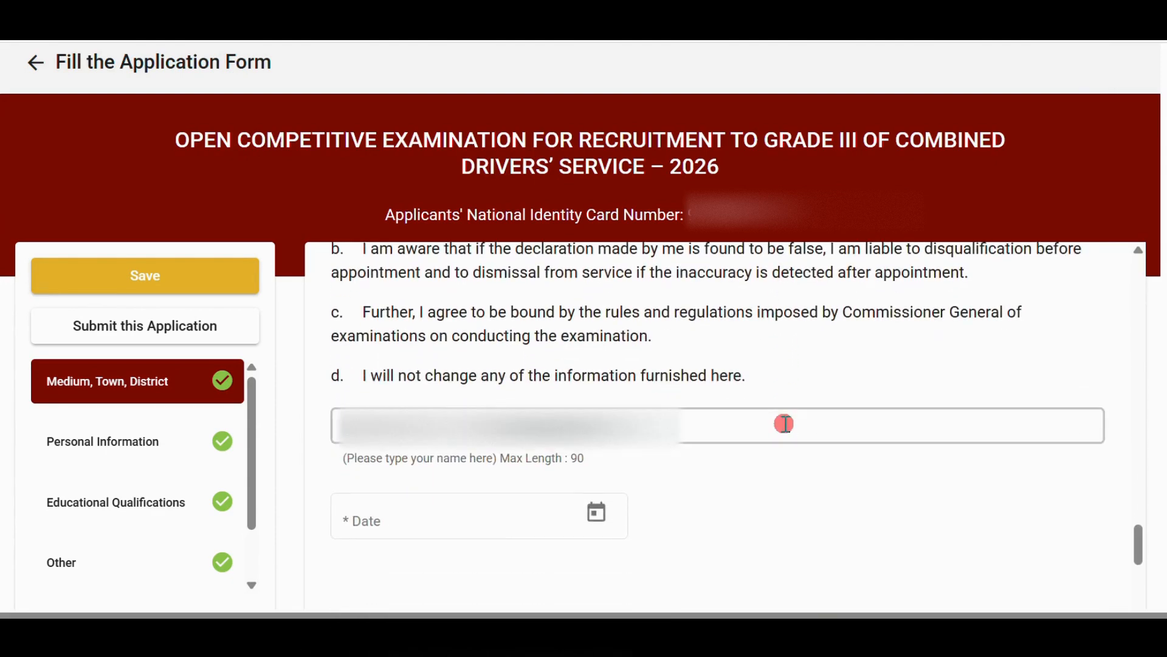
click(782, 425)
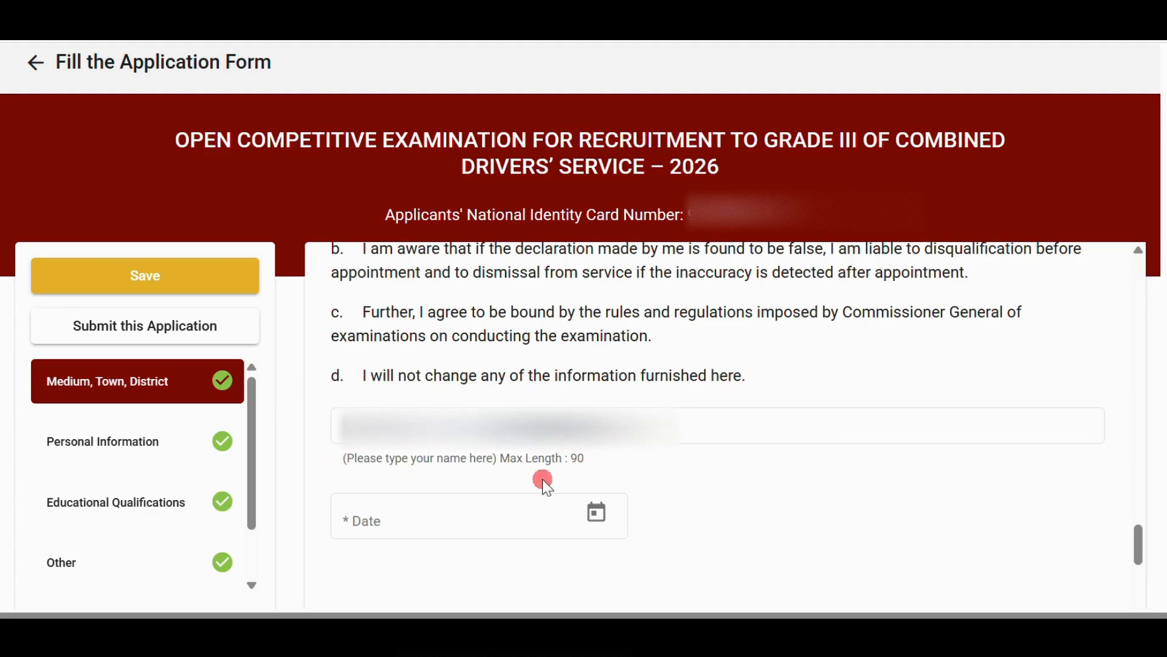
click(523, 426)
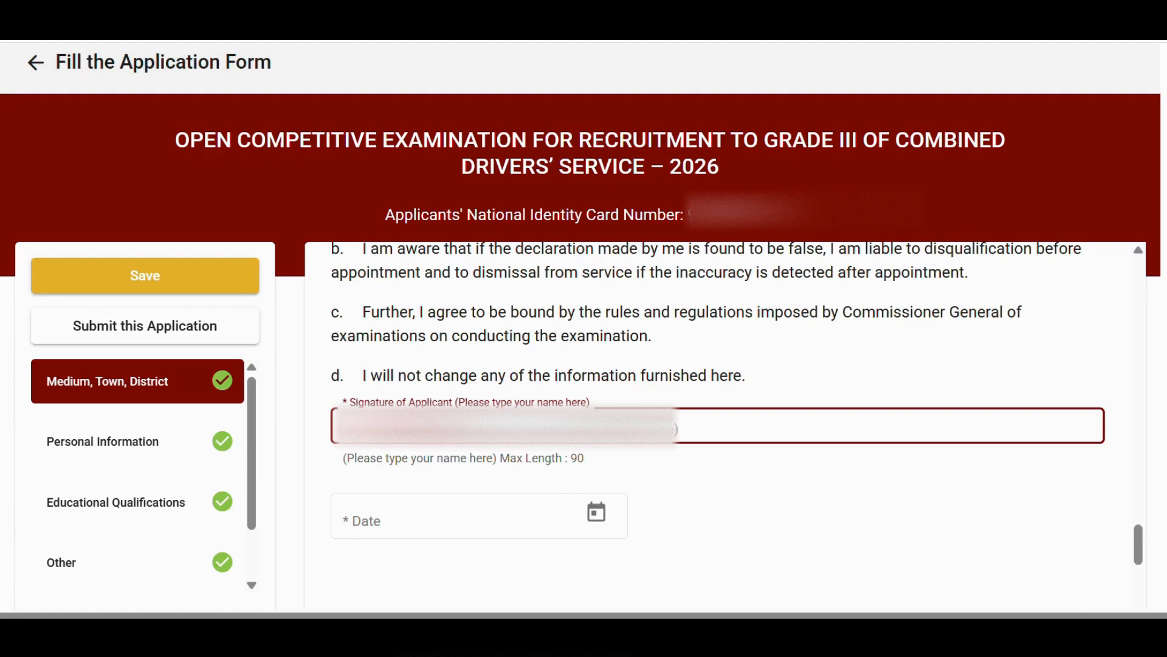
text(...)
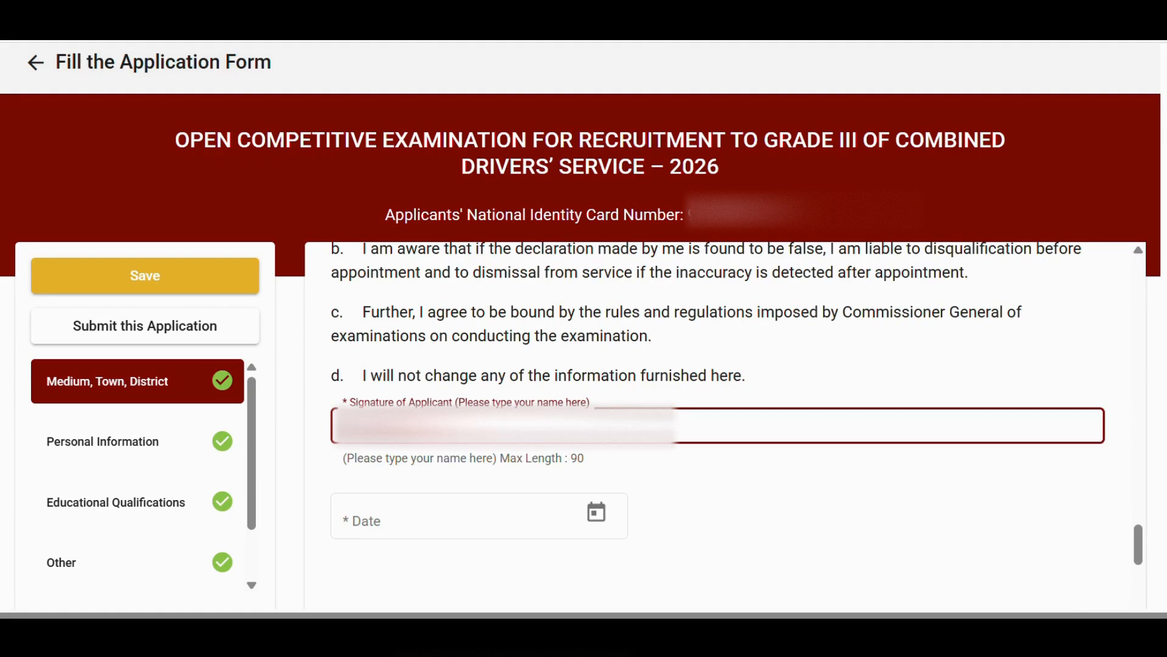
text(......)
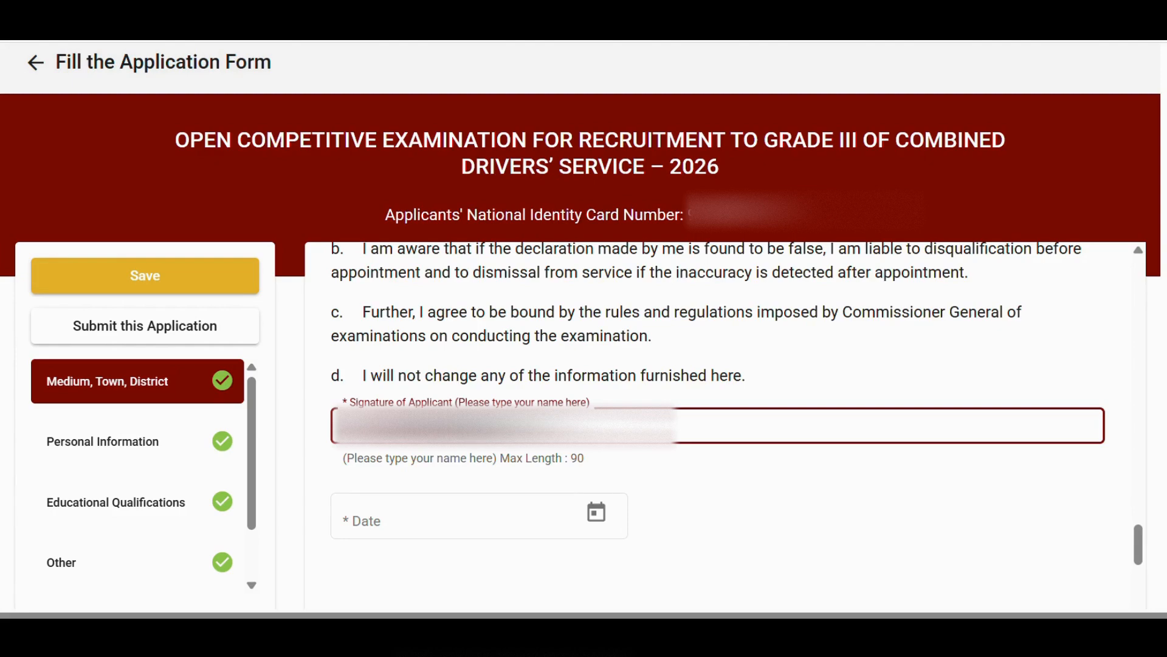
click(488, 475)
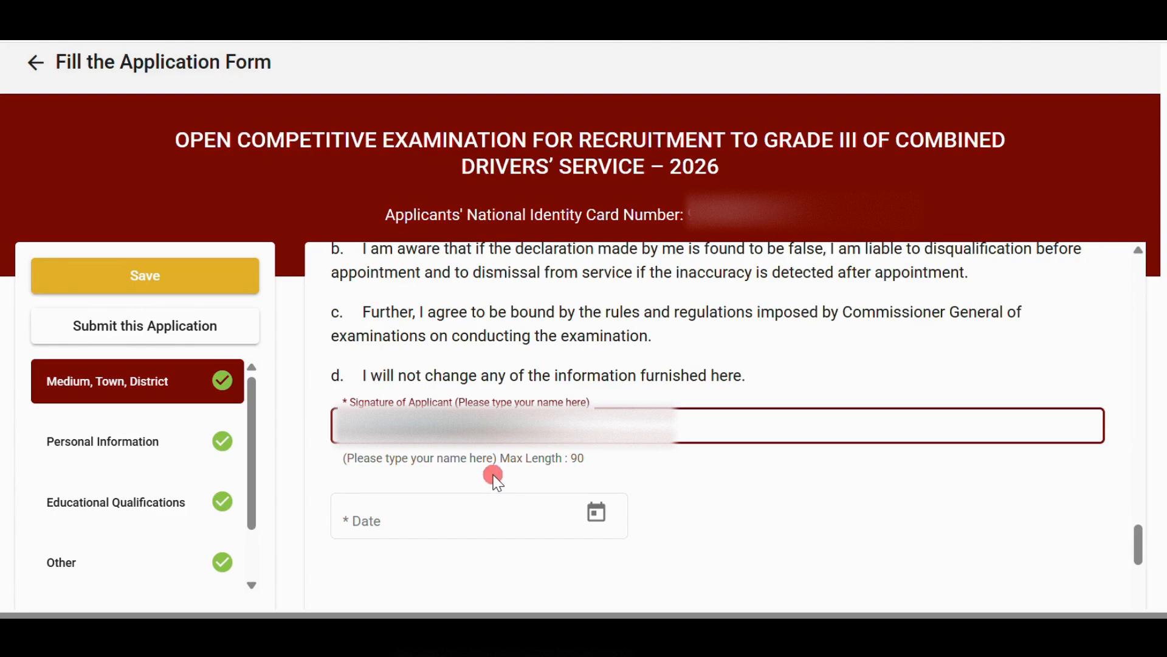
Set the certification date to 3/10/2026
click(594, 534)
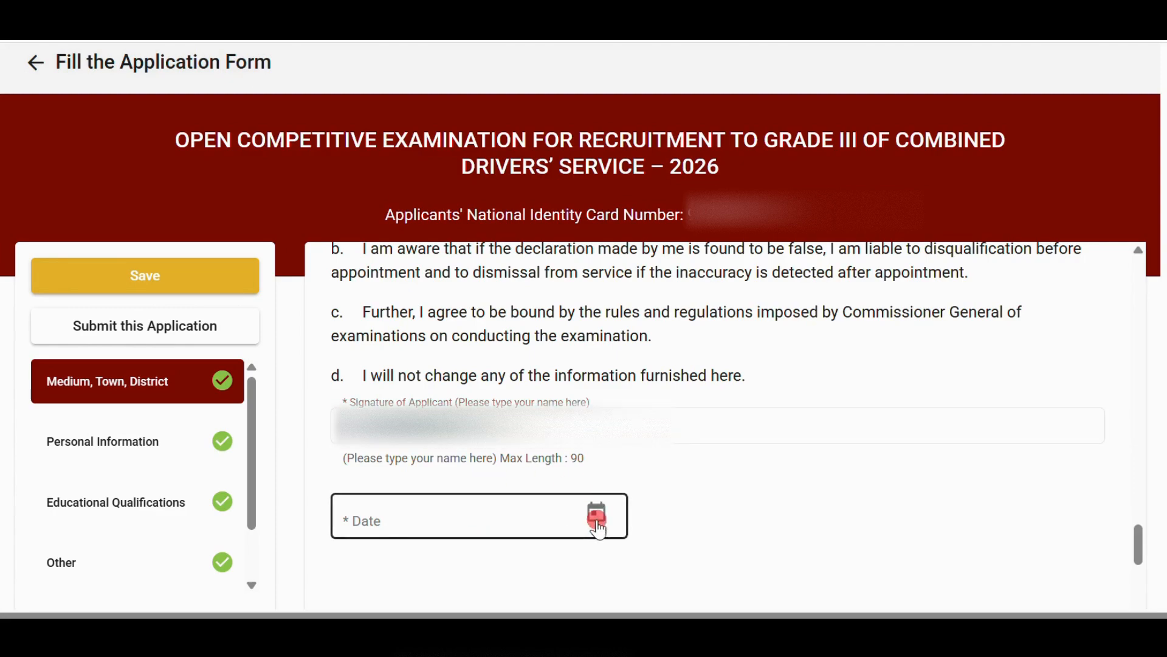
click(596, 447)
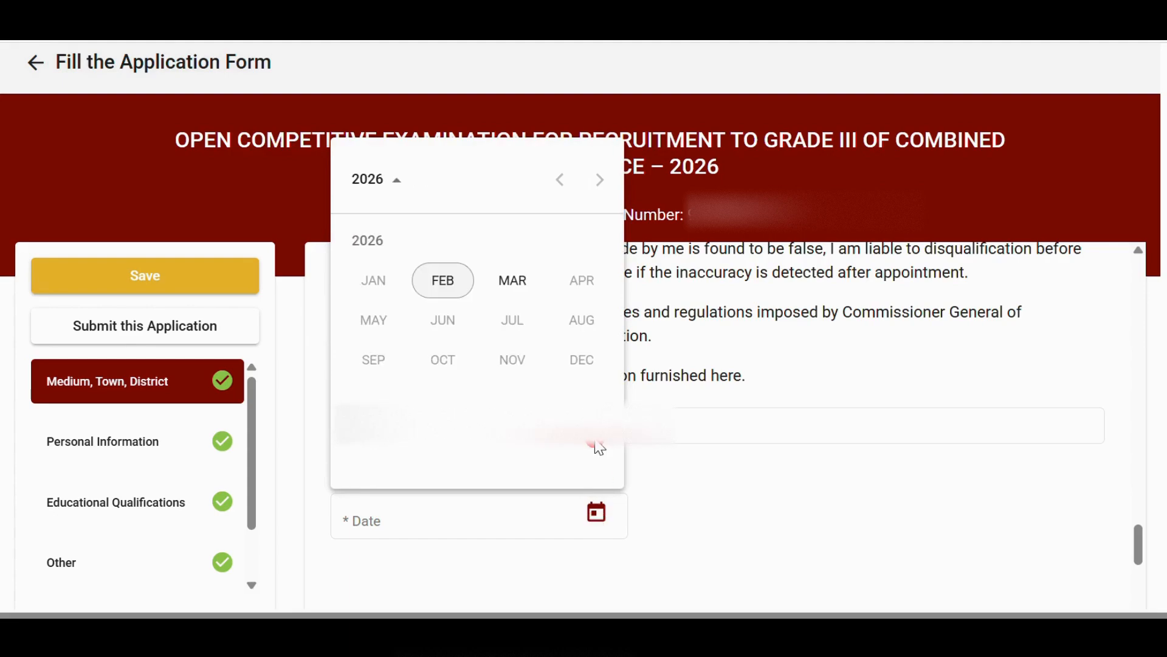
click(513, 282)
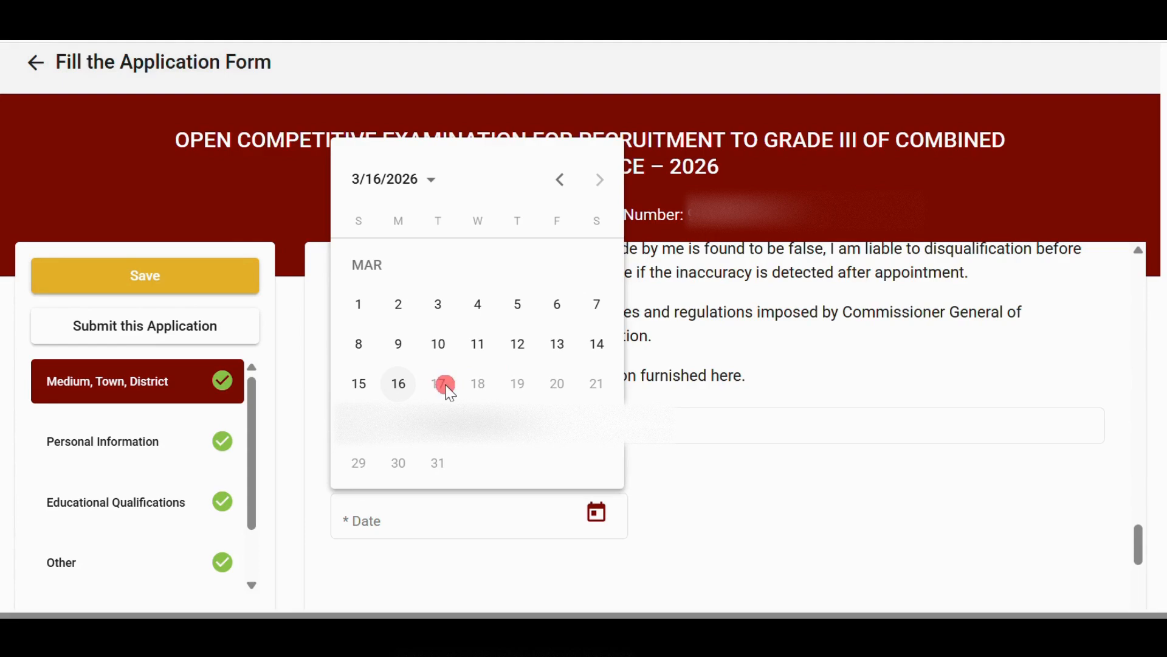
click(439, 344)
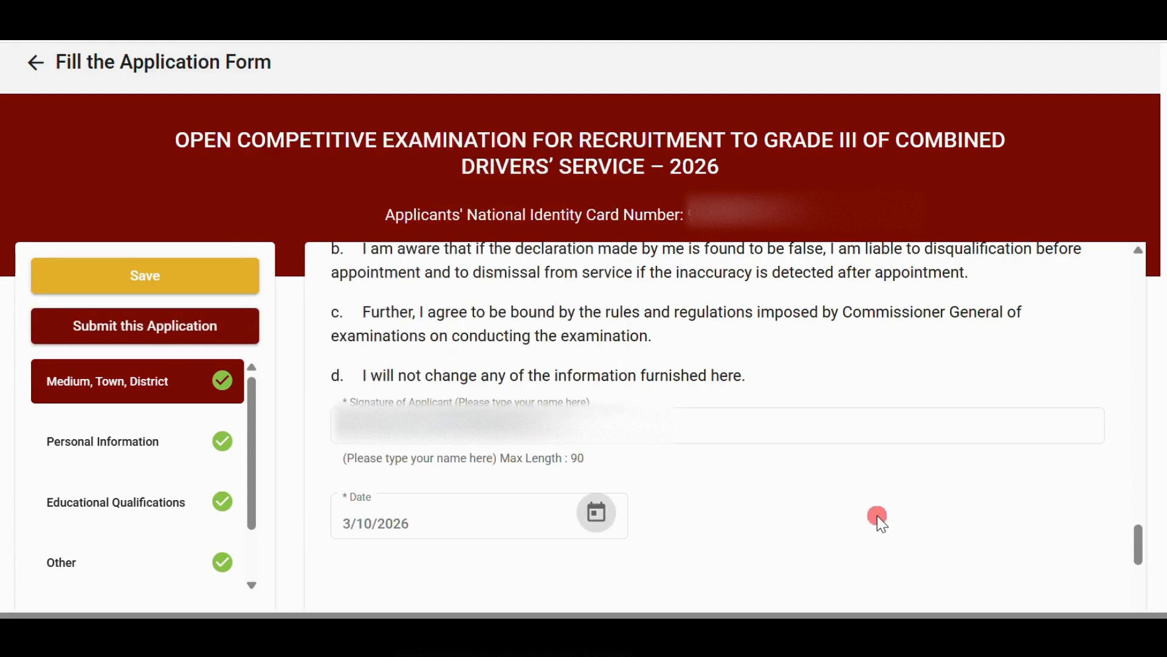
Save the application data, check that every section is complete, and submit the application to open its preview
click(104, 274)
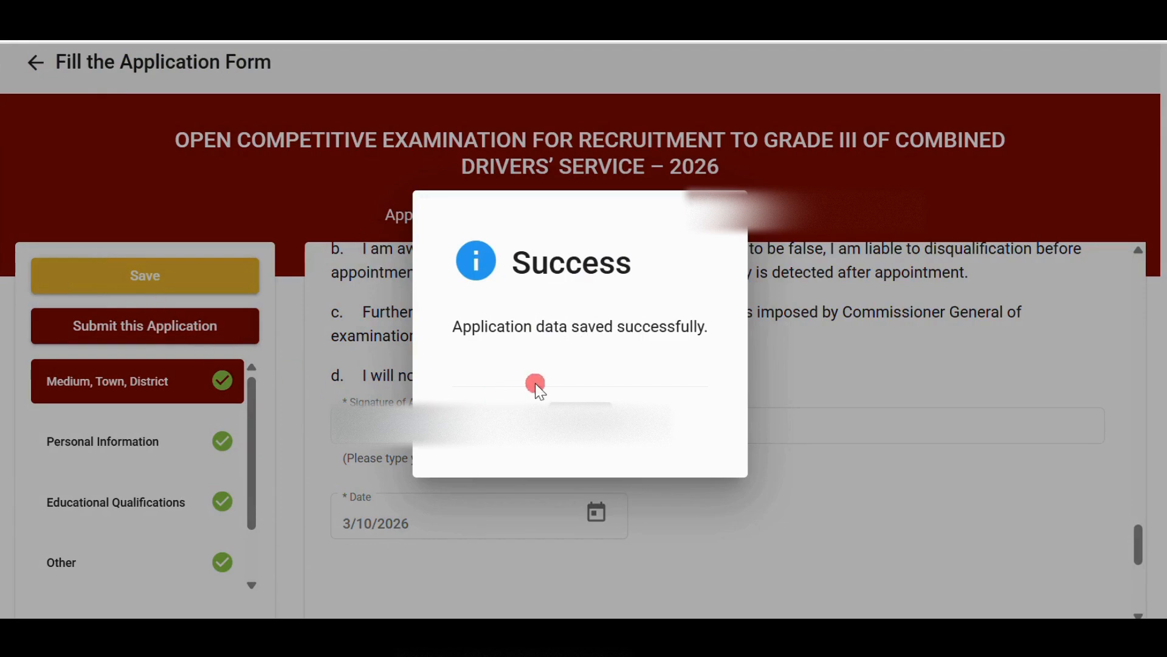
click(581, 405)
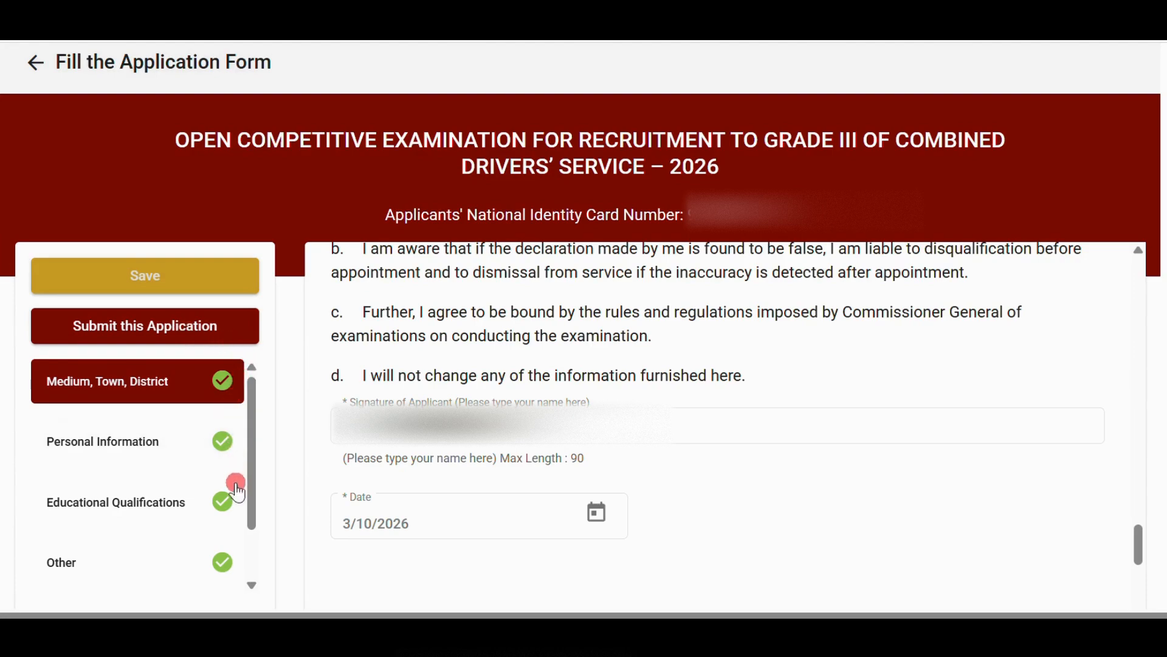
click(254, 564)
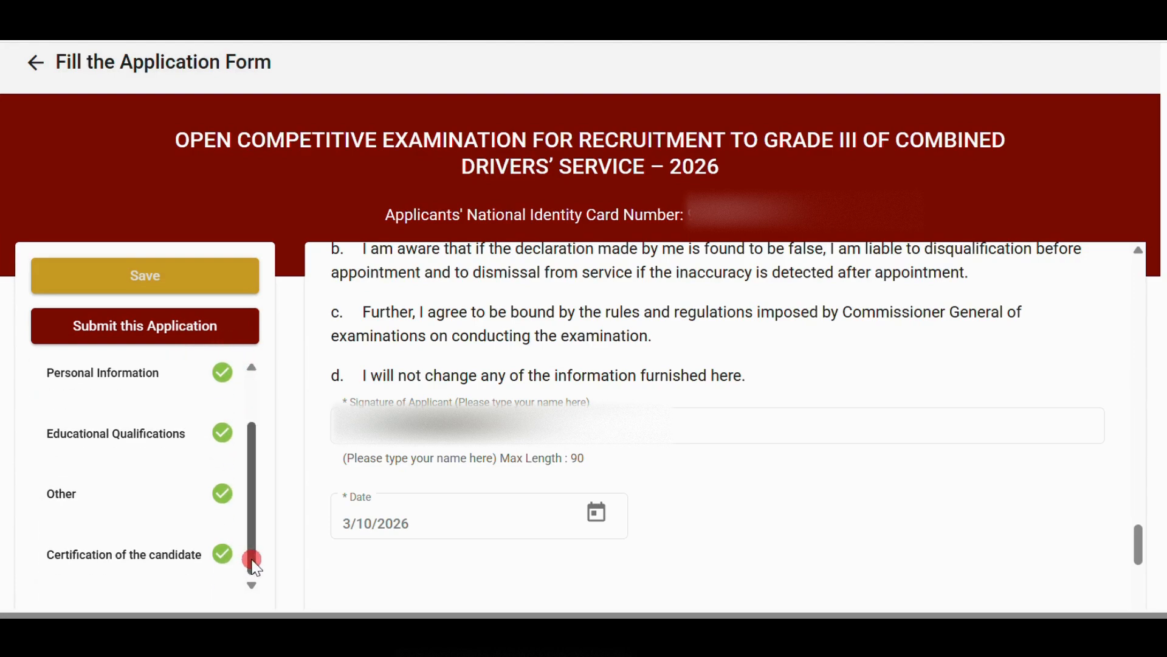
click(257, 390)
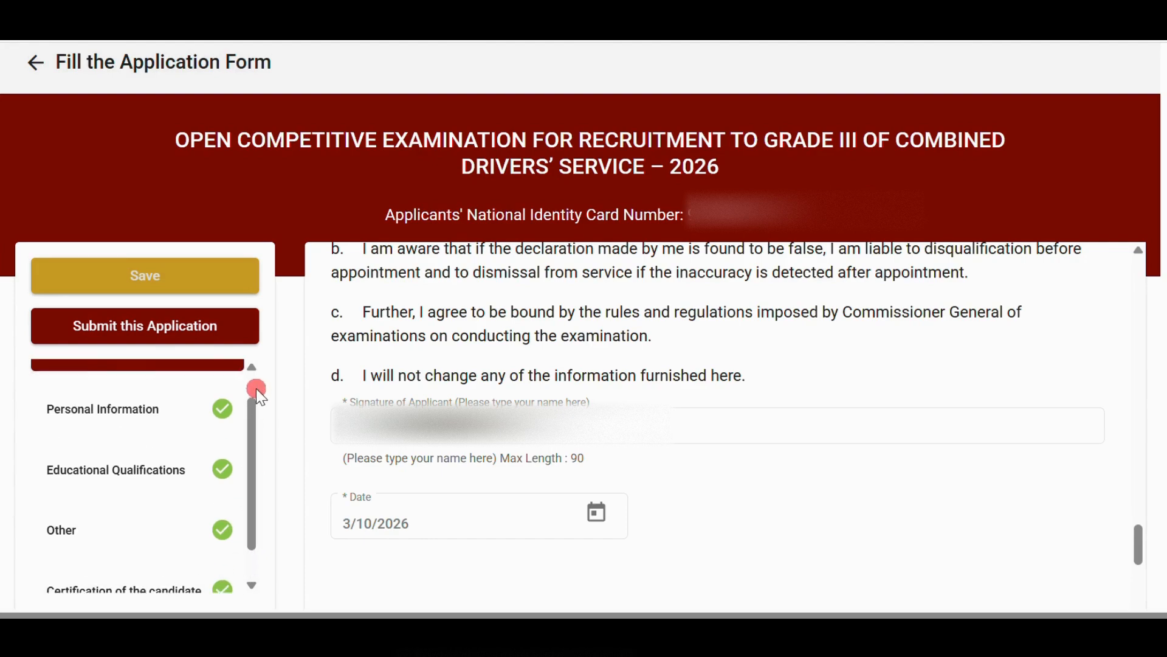
click(139, 328)
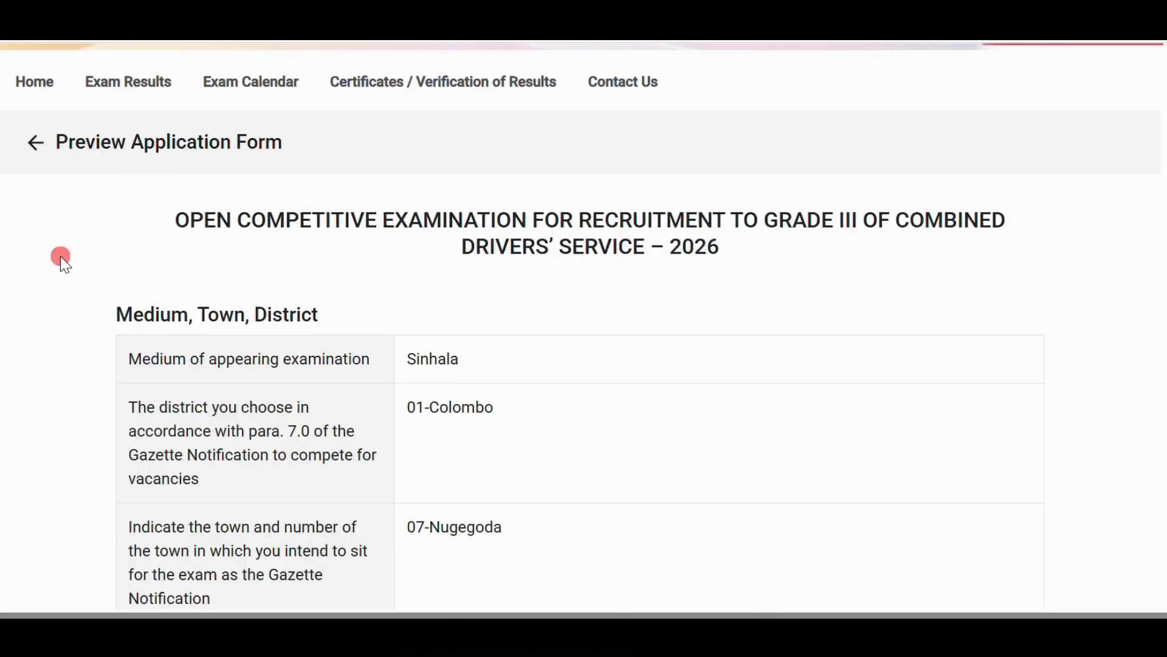
Review the exam medium, district, town and personal information in the application preview
scroll(60, 257, up, 1)
scroll(60, 256, down, 2)
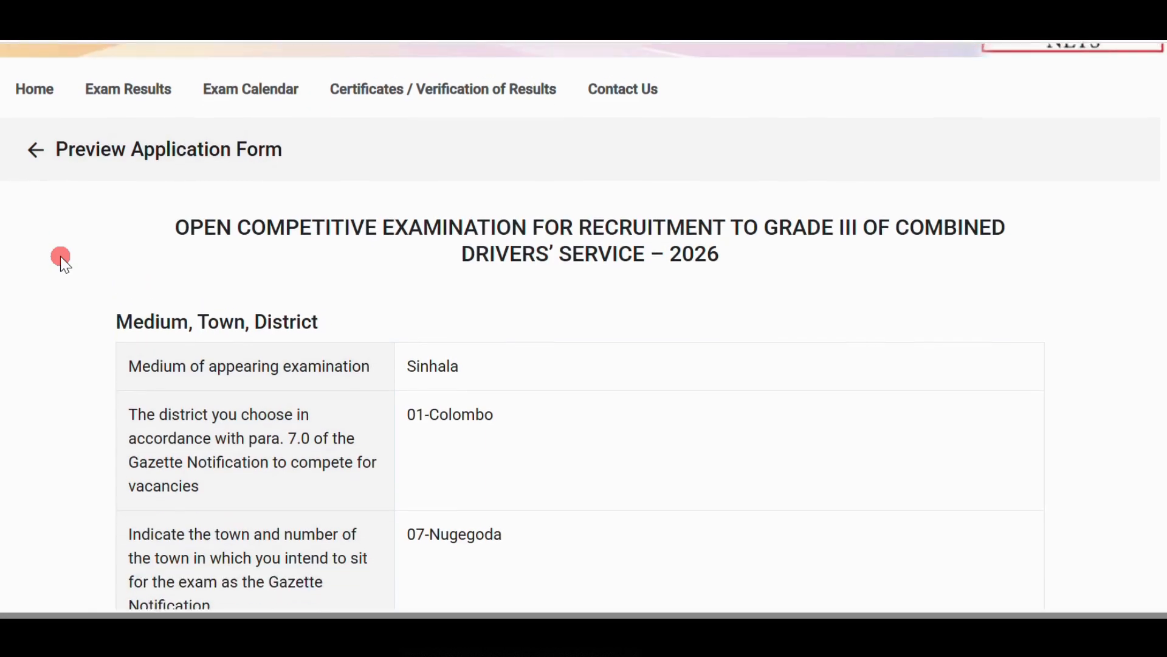
scroll(60, 257, down, 1)
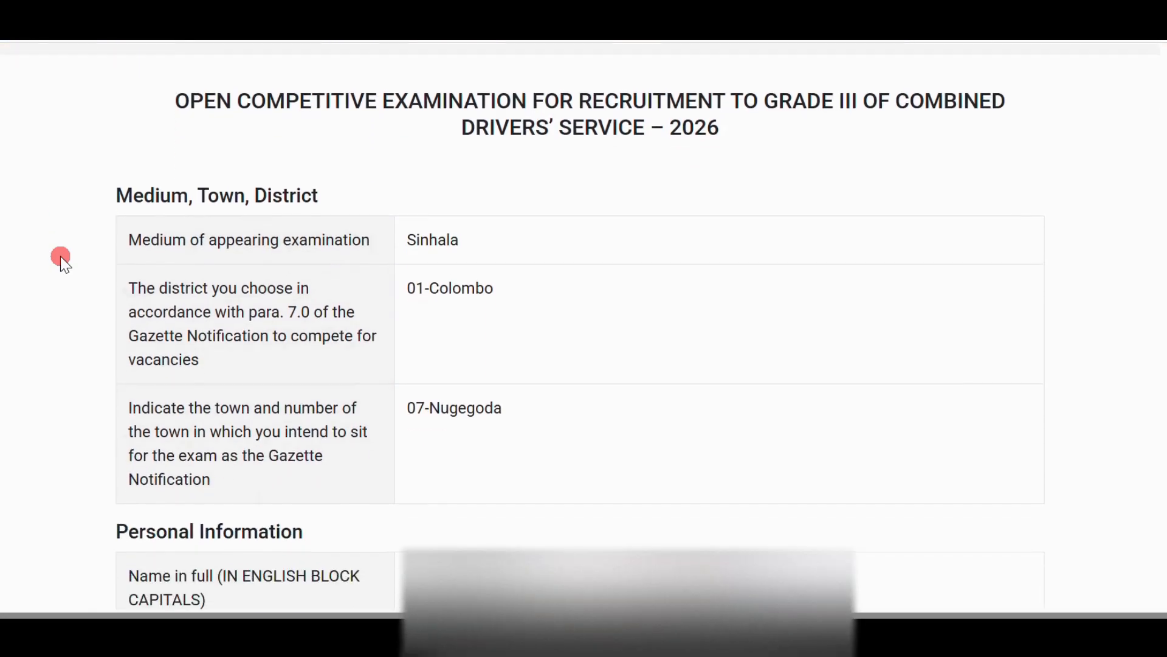
scroll(60, 257, down, 1)
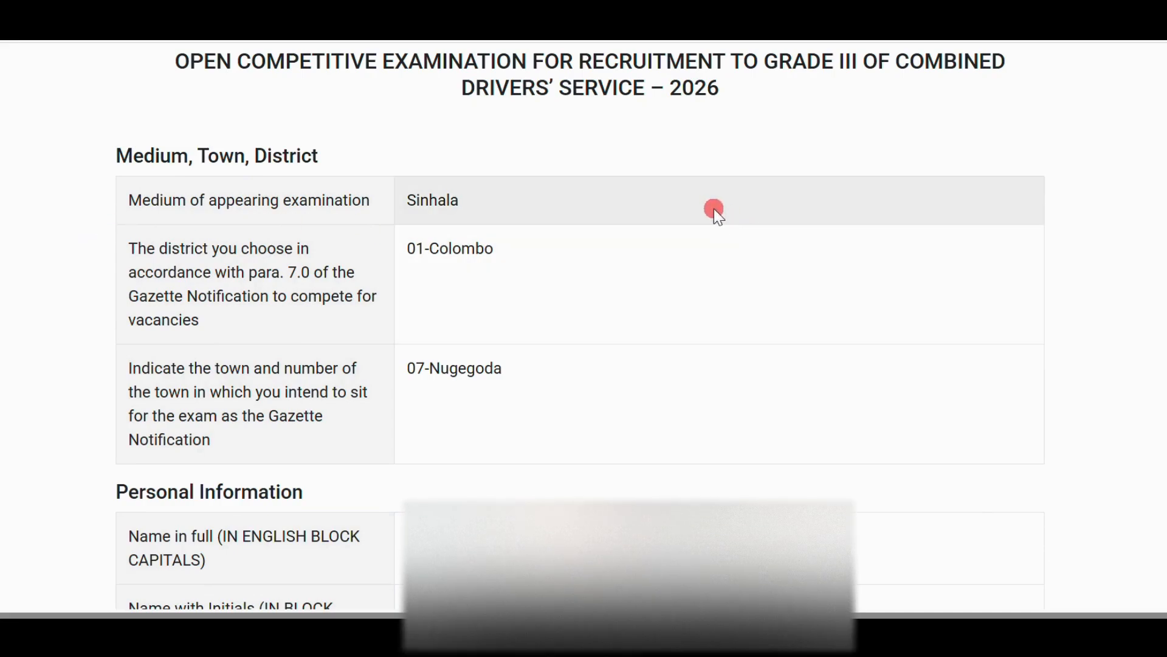
scroll(713, 210, down, 1)
scroll(714, 209, down, 1)
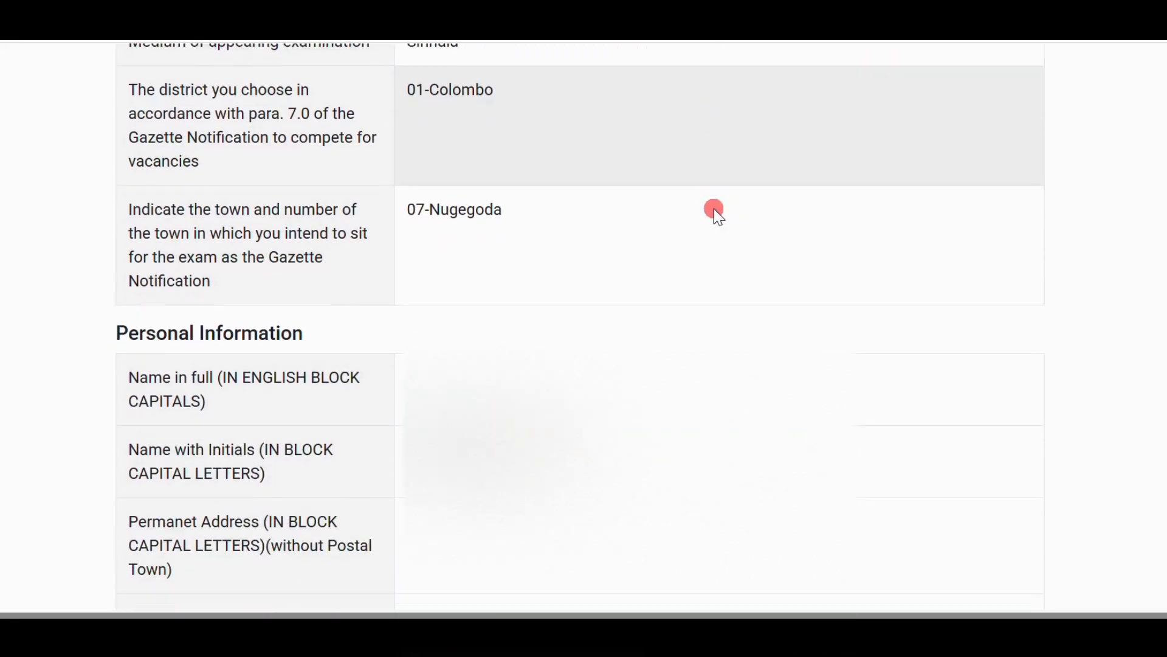
scroll(714, 209, down, 1)
scroll(713, 209, down, 3)
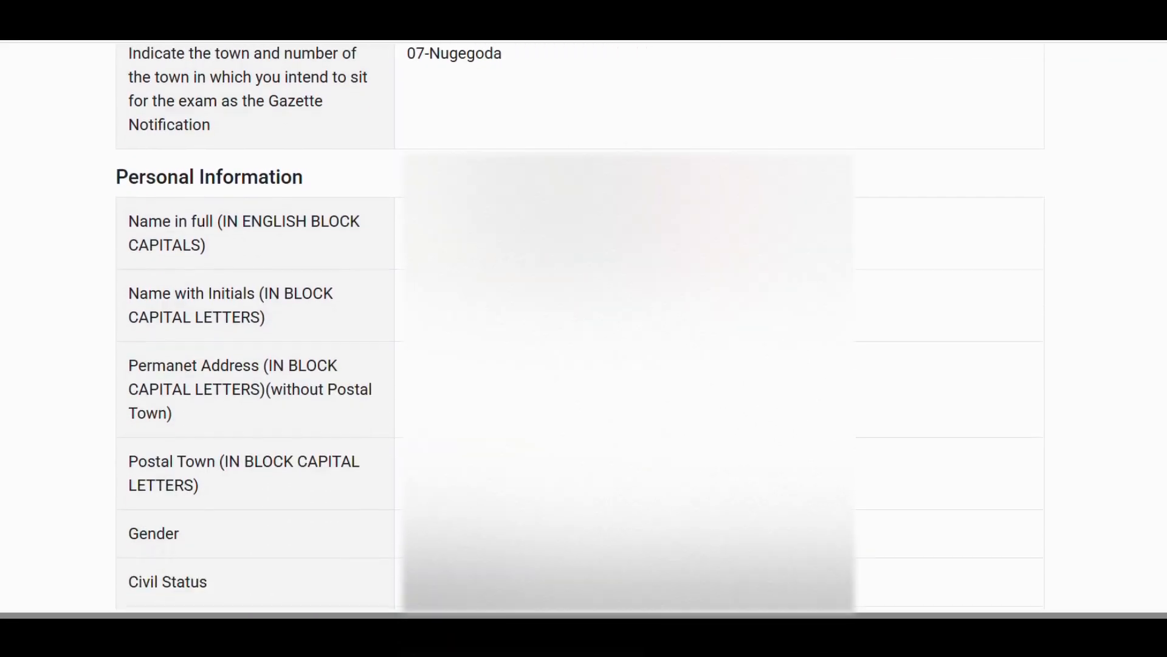
scroll(714, 209, down, 2)
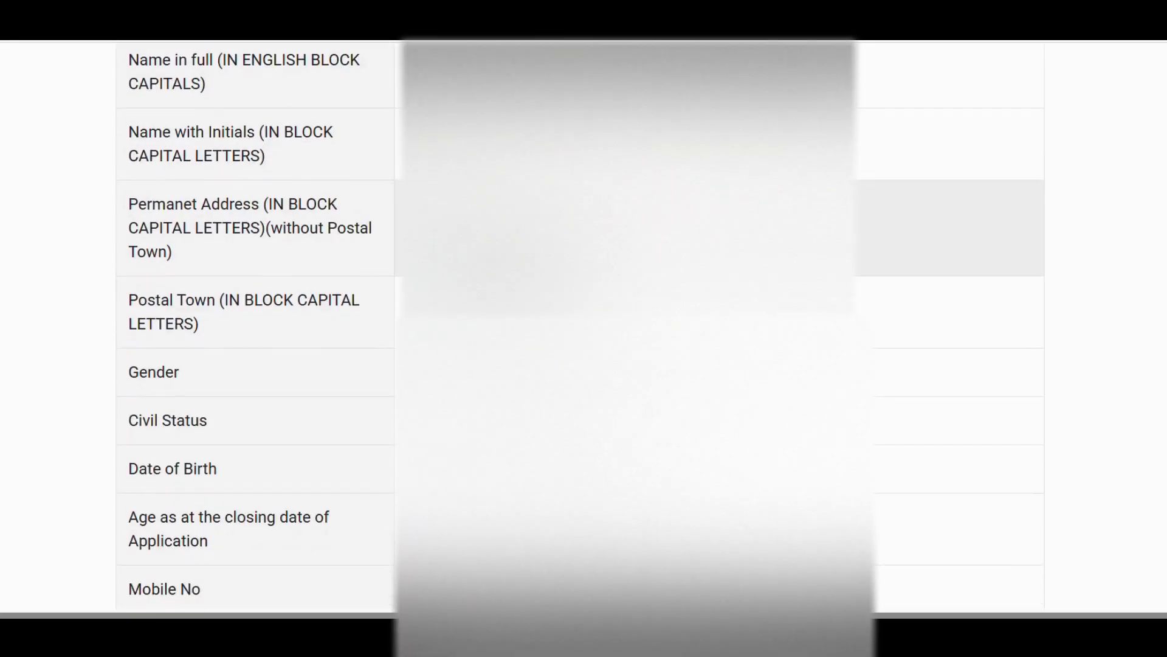
scroll(714, 209, down, 2)
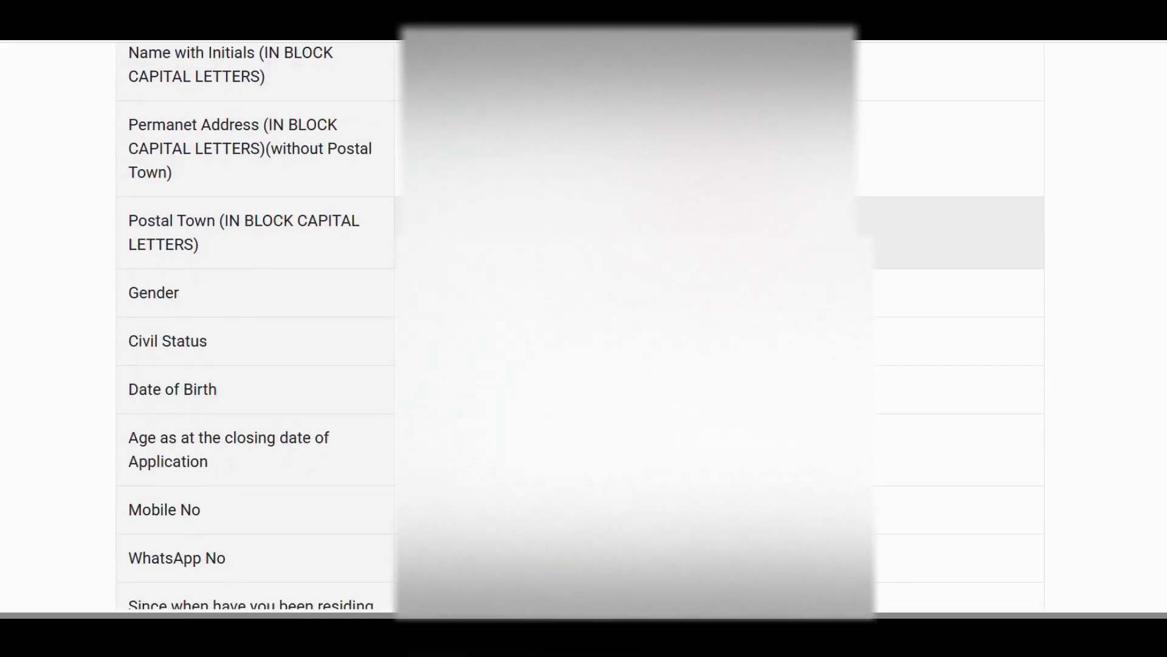
scroll(713, 209, down, 2)
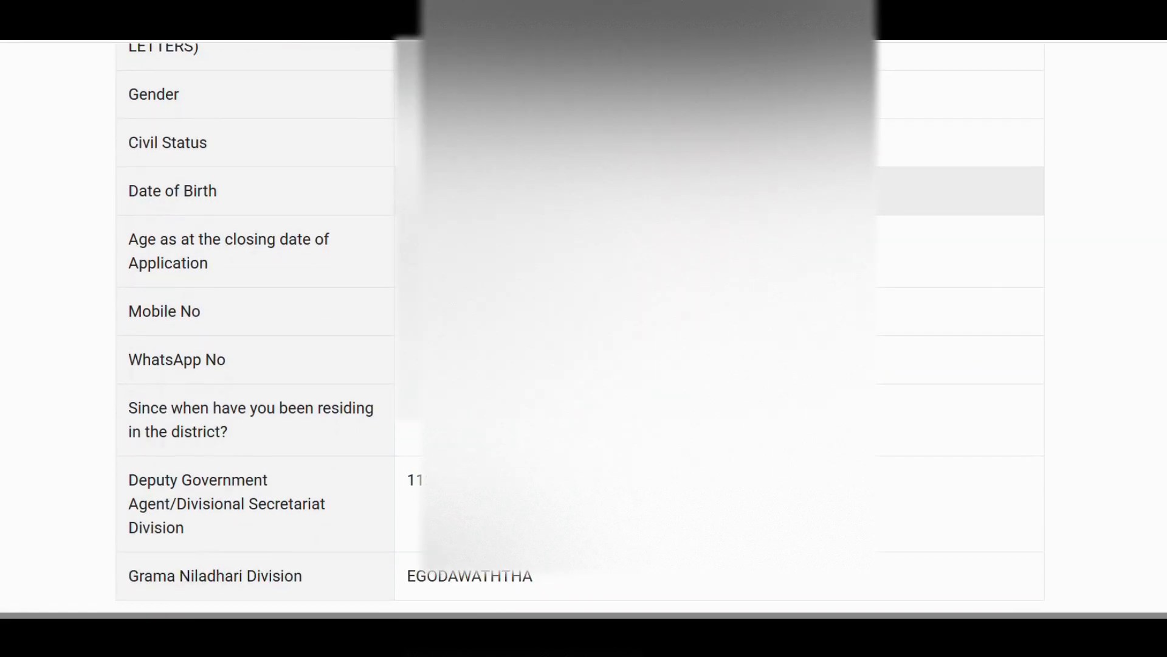
scroll(714, 209, down, 1)
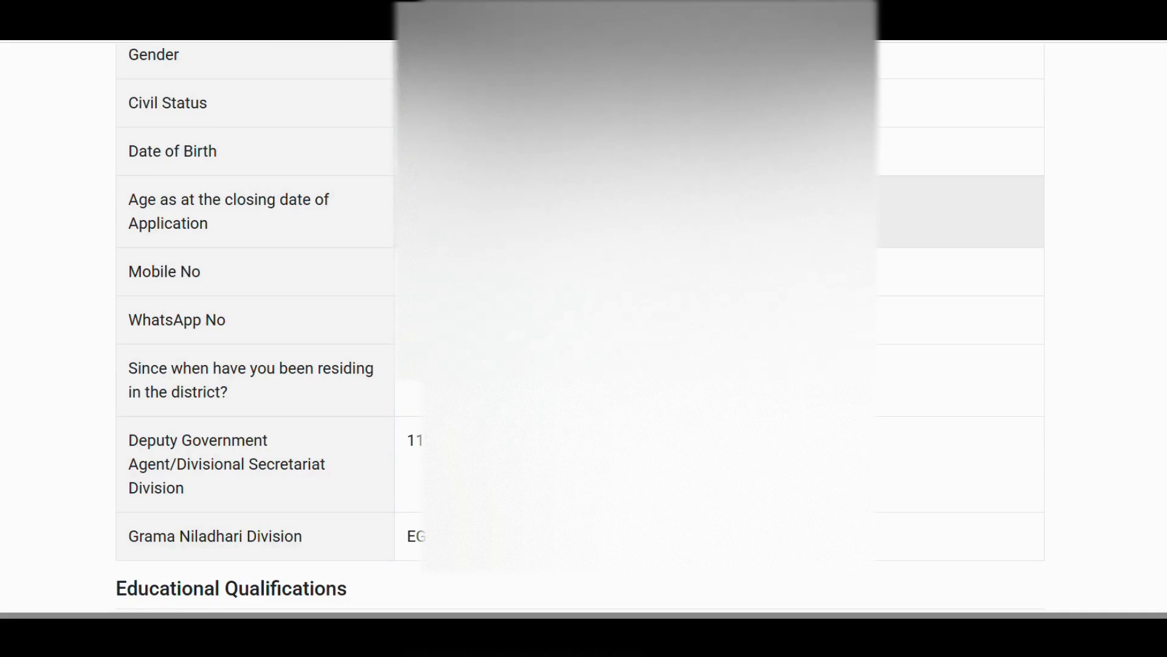
Review the educational qualifications, the court conviction answer and the candidate's certification in the application preview
scroll(961, 231, down, 1)
scroll(961, 231, down, 1)
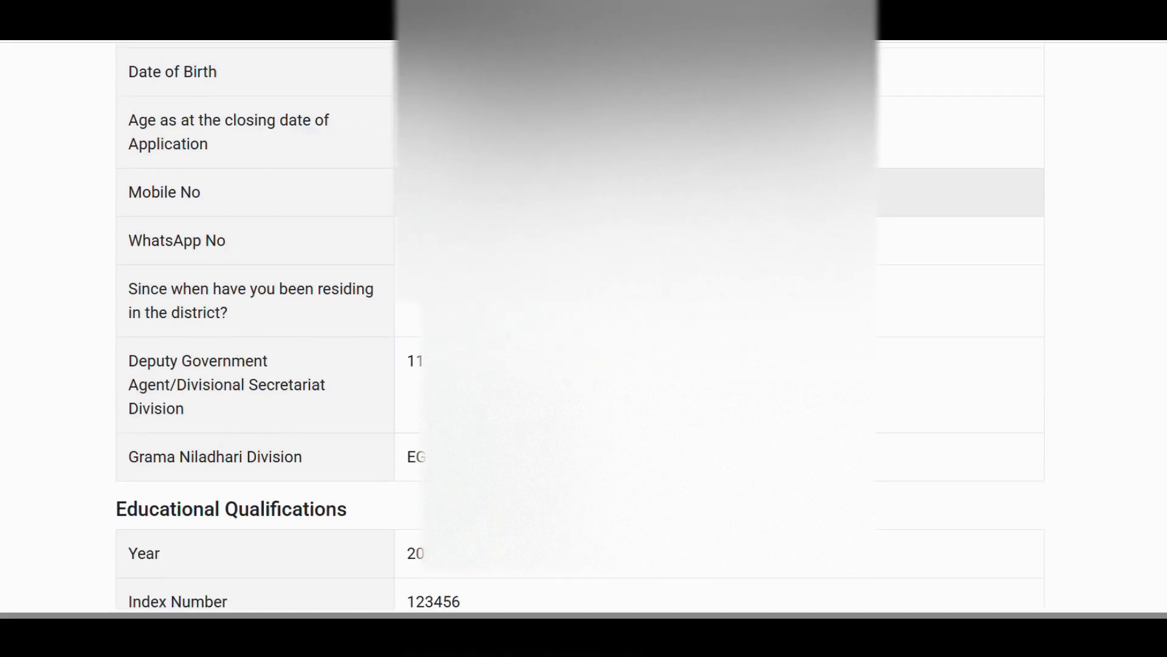
scroll(960, 231, down, 2)
scroll(961, 231, down, 5)
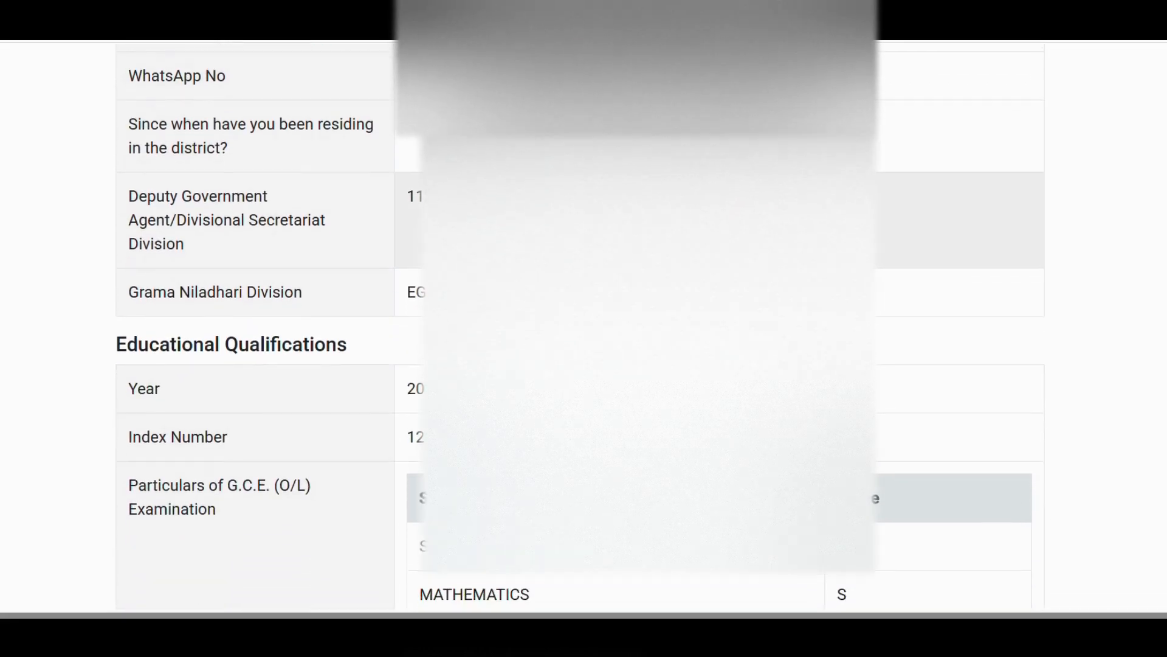
scroll(961, 182, down, 4)
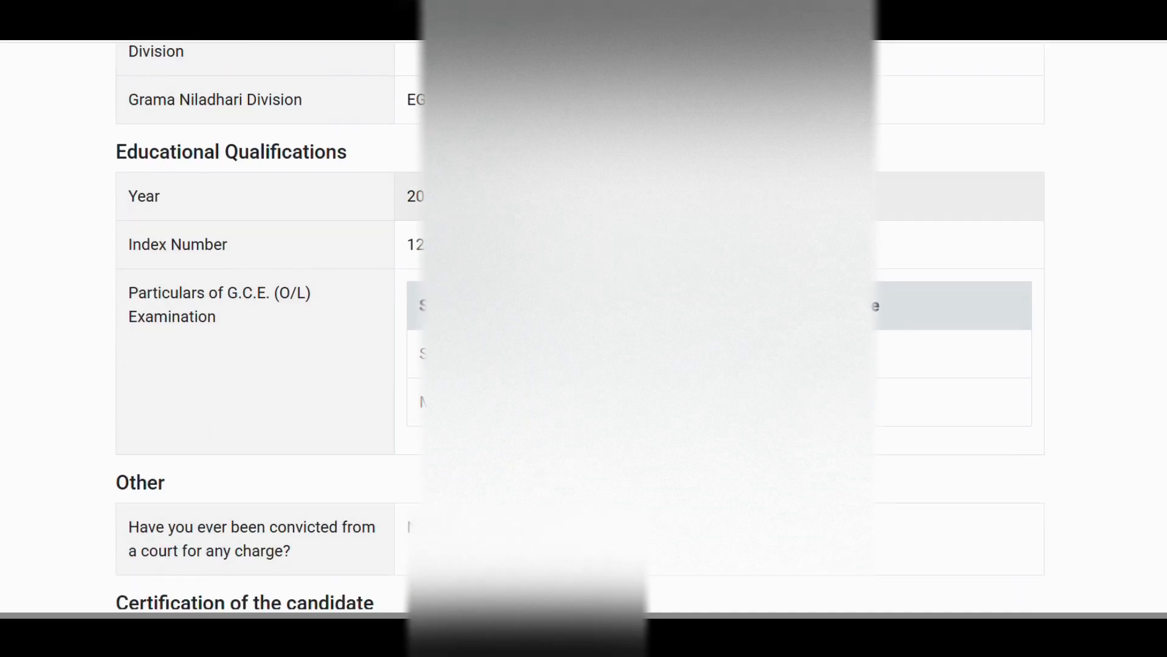
scroll(961, 329, down, 4)
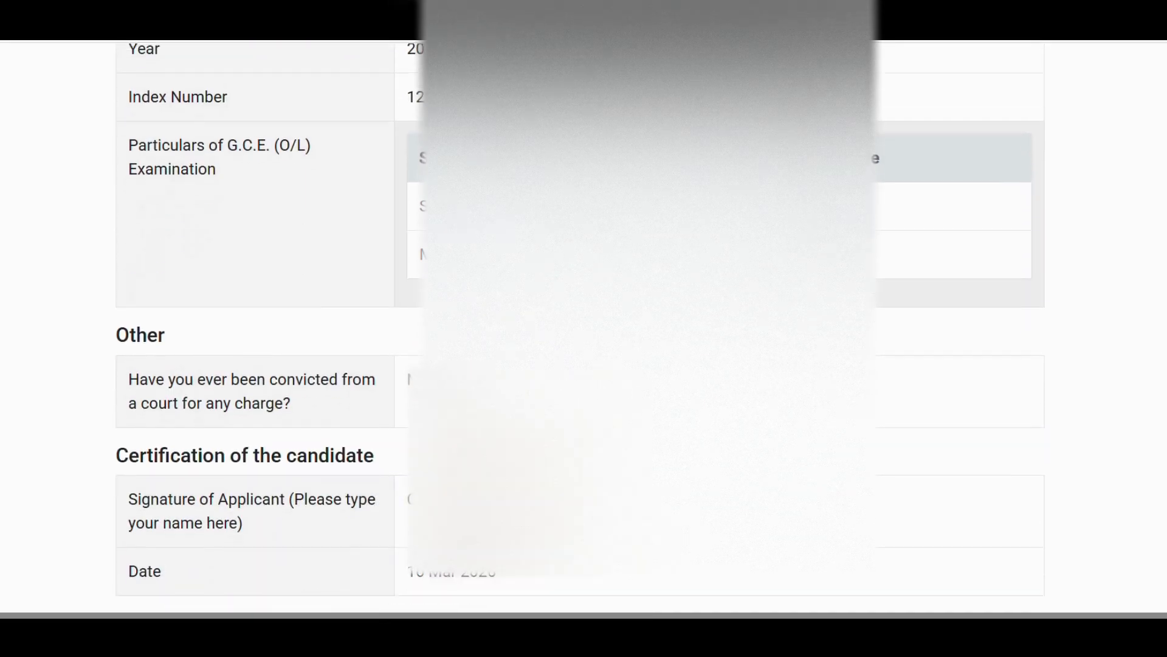
Confirm that the information provided is accurate, correct and complete, and continue to payment verification
scroll(960, 328, down, 3)
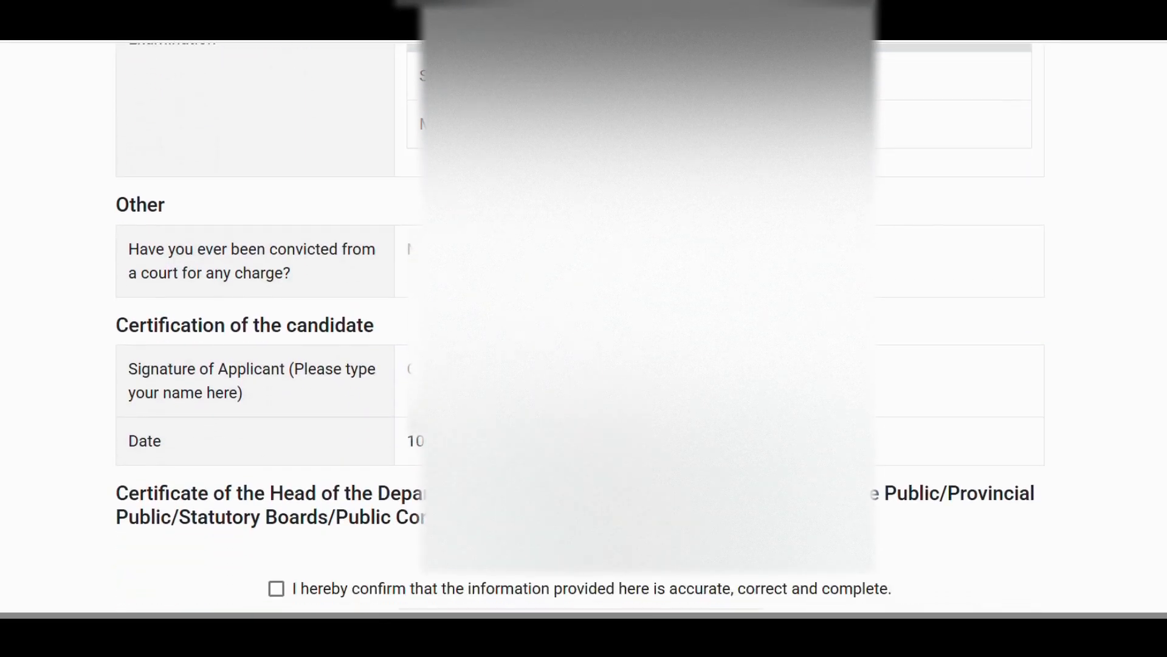
scroll(960, 328, down, 4)
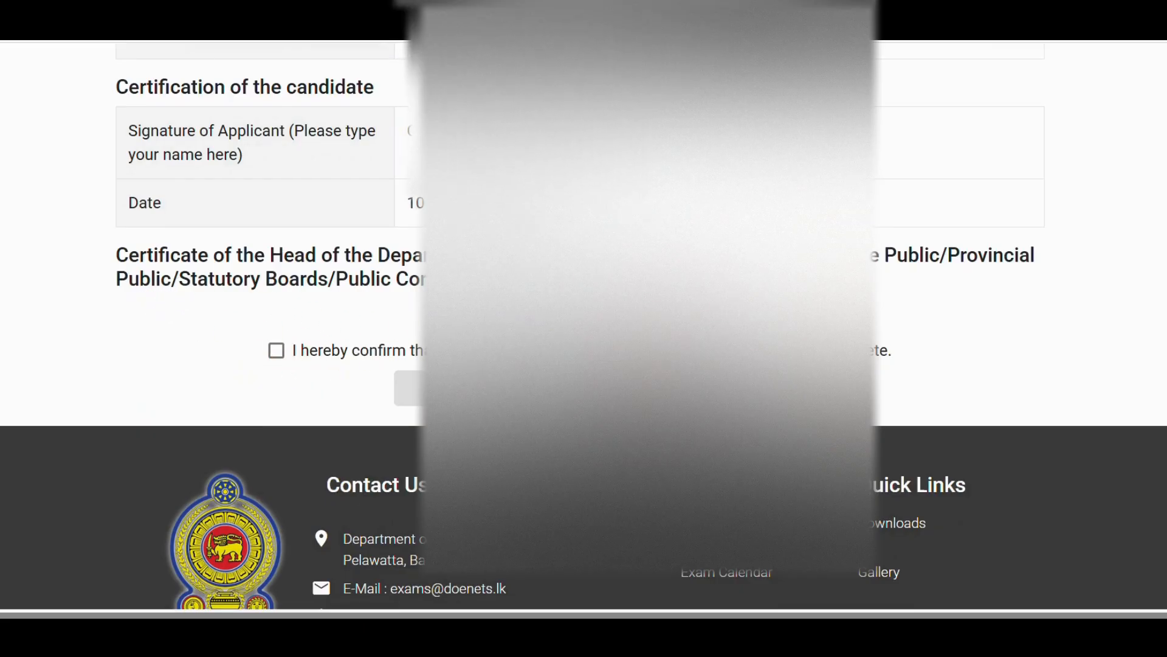
click(279, 356)
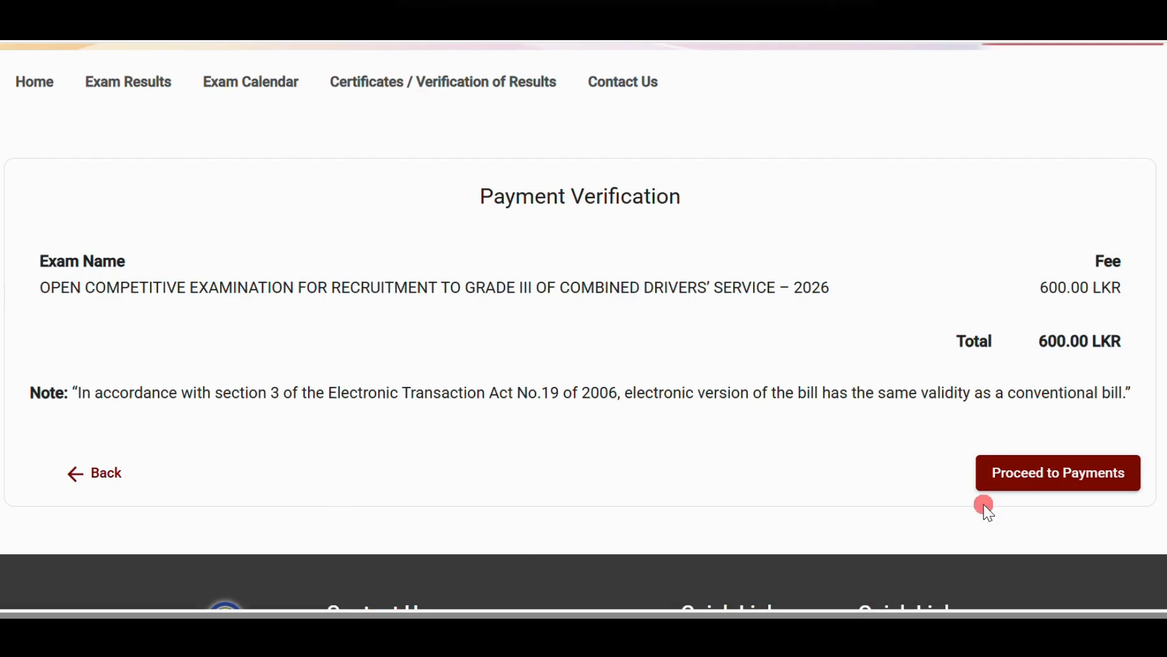
Proceed to the exam fee payment and choose credit/debit card (Visa/Mastercard) as the payment method
click(1080, 480)
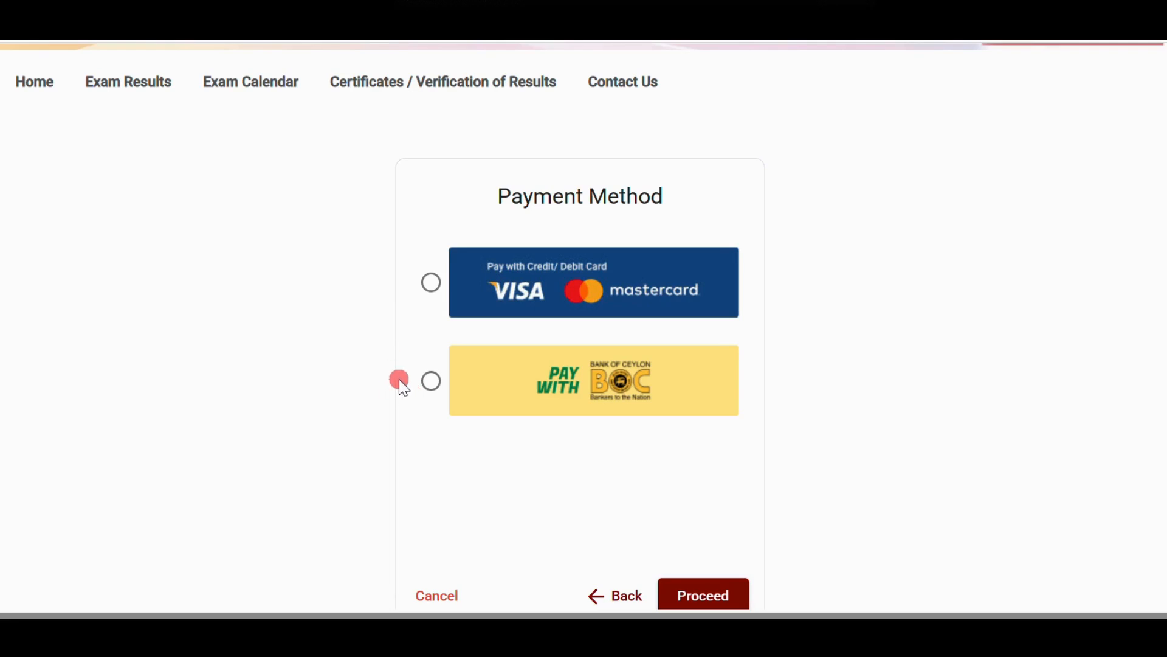
click(432, 283)
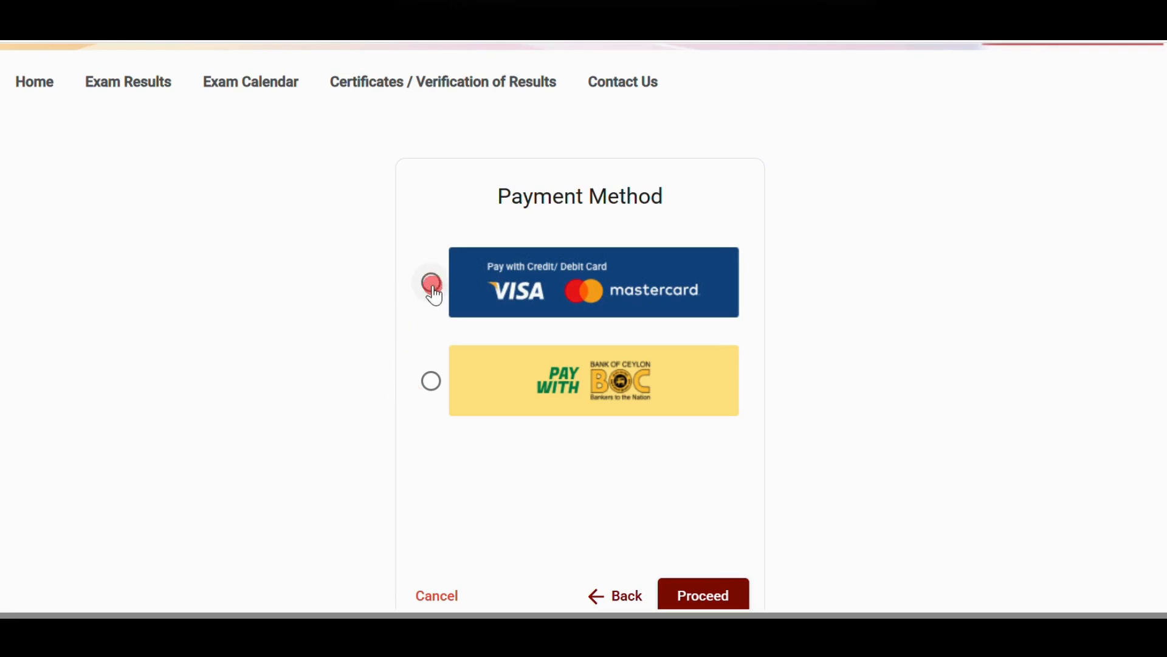